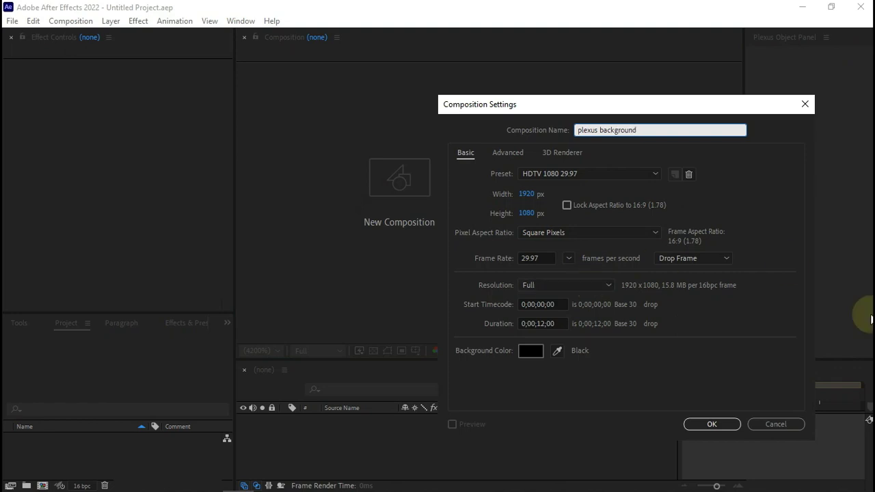
Create the plexus background composition and save the project over test.aep in E:\After Effect\project\for shutterstock,istock
{"action": "left_click", "coordinate": [697, 425]}
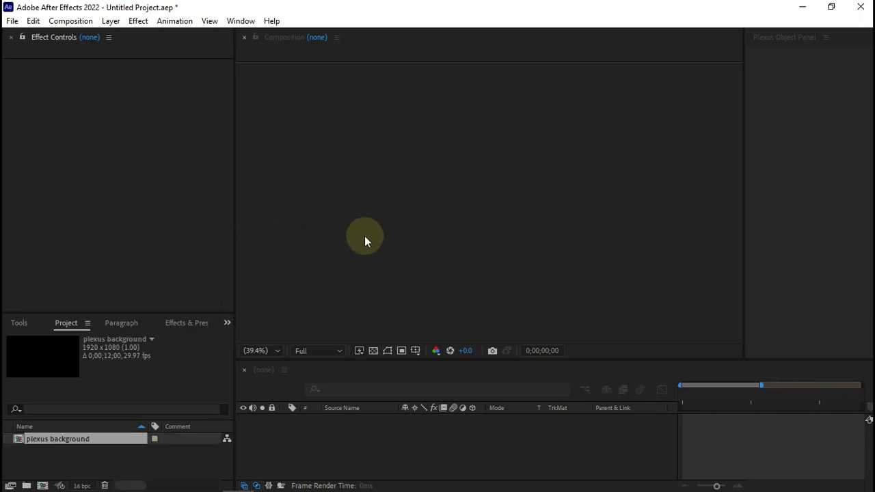
{"action": "key", "text": "ctrl+s"}
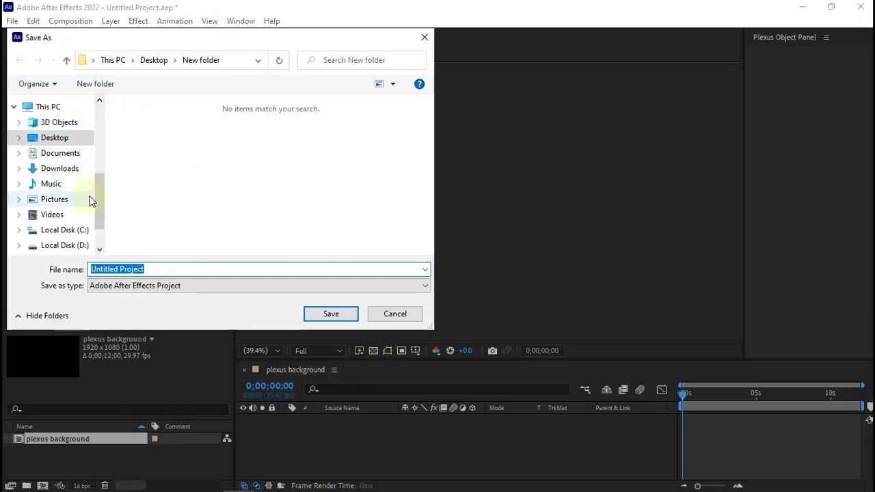
{"action": "scroll", "coordinate": [83, 215], "scroll_direction": "down", "scroll_amount": 2}
{"action": "left_click", "coordinate": [77, 213]}
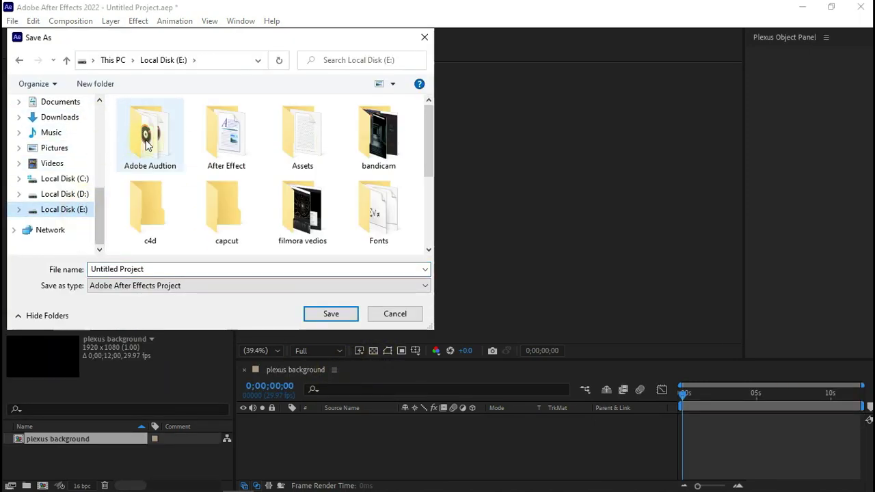
{"action": "double_click", "coordinate": [225, 137]}
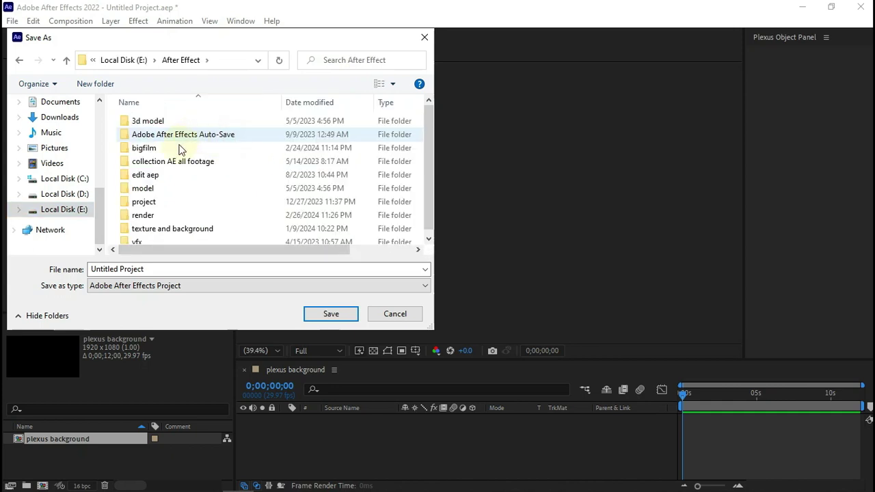
{"action": "double_click", "coordinate": [144, 202]}
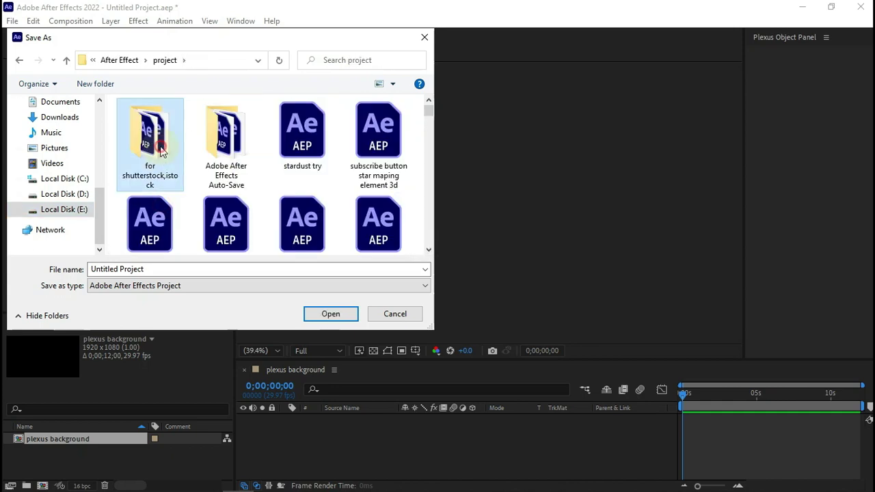
{"action": "double_click", "coordinate": [157, 143]}
{"action": "left_click", "coordinate": [161, 145]}
{"action": "left_click", "coordinate": [332, 313]}
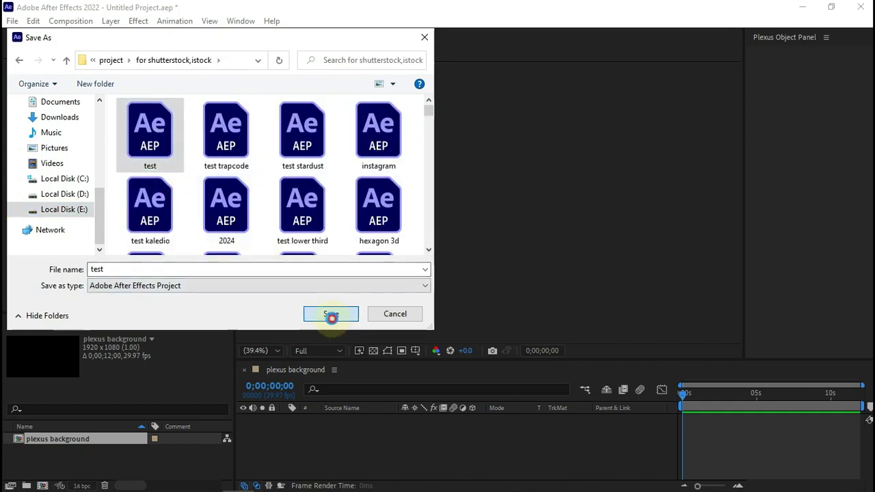
{"action": "left_click", "coordinate": [467, 253]}
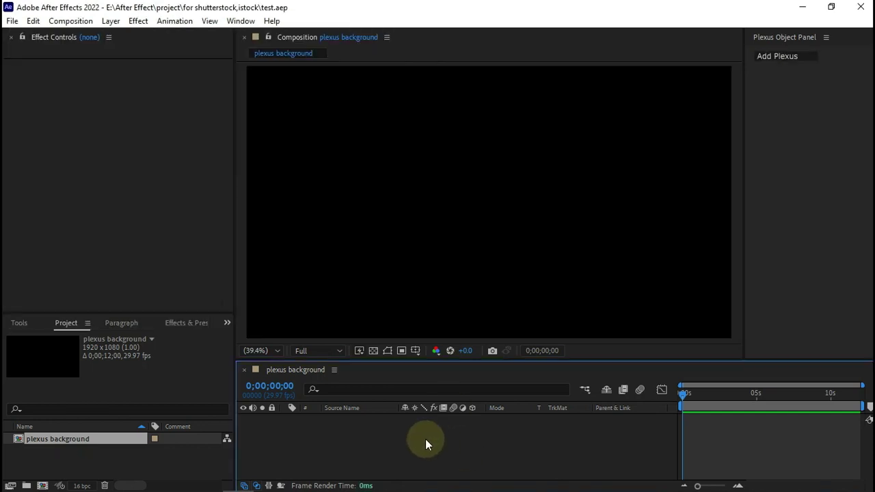
Add a solid layer named "plex" at composition size and save the project
{"action": "right_click", "coordinate": [425, 439]}
{"action": "mouse_move", "coordinate": [489, 296]}
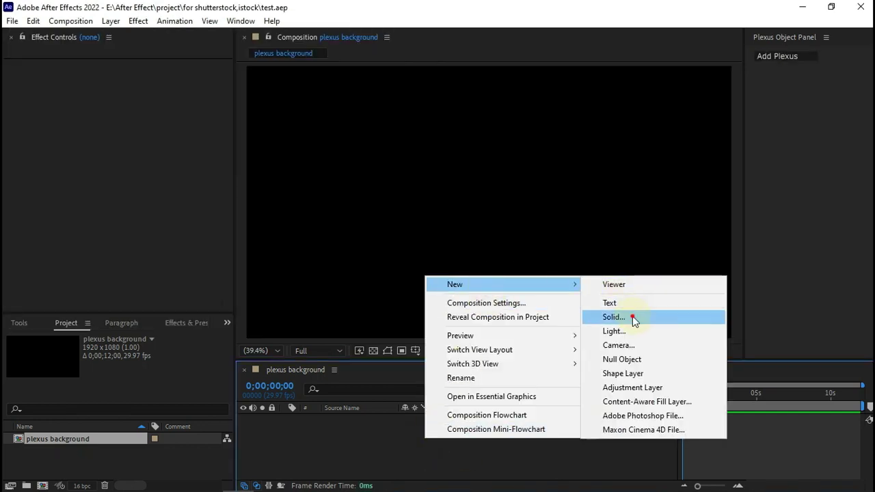
{"action": "left_click", "coordinate": [632, 316]}
{"action": "type", "text": "plex"}
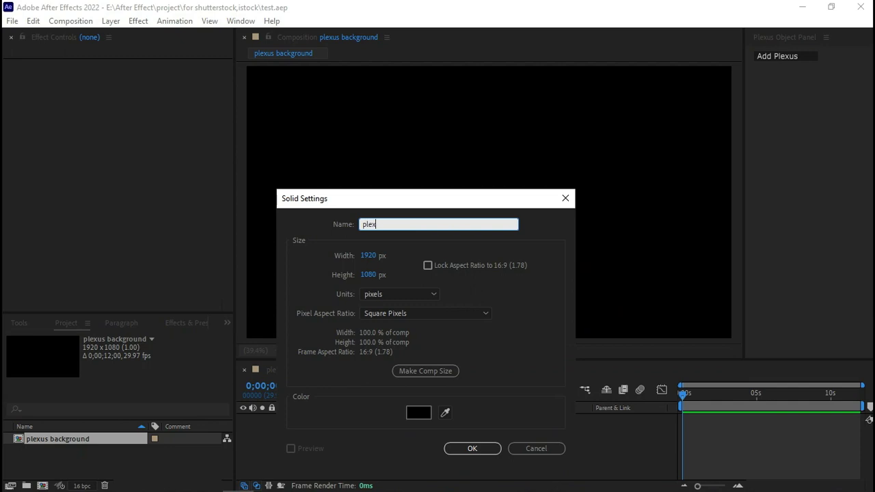
{"action": "key", "text": "Return"}
{"action": "key", "text": "ctrl+s"}
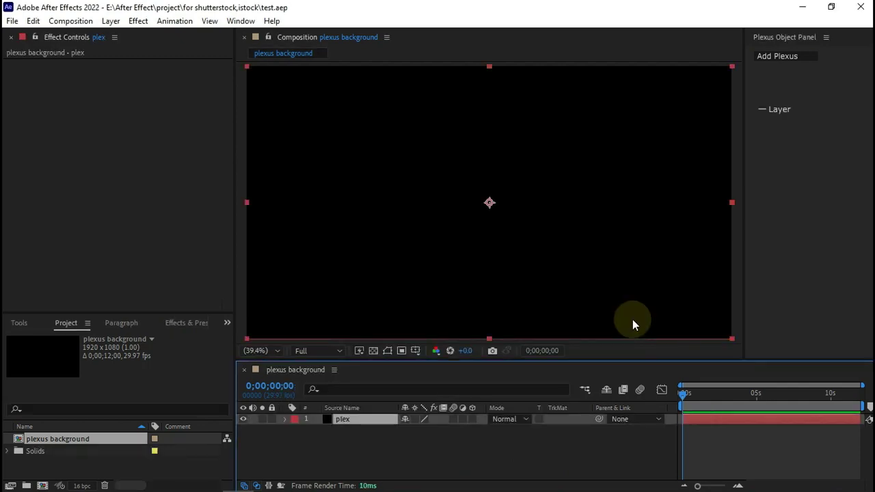
Find the Rowbyte Plexus effect, apply it to the plex layer and collapse the layer's properties
{"action": "left_click", "coordinate": [181, 323]}
{"action": "left_click", "coordinate": [54, 342]}
{"action": "type", "text": "ple"}
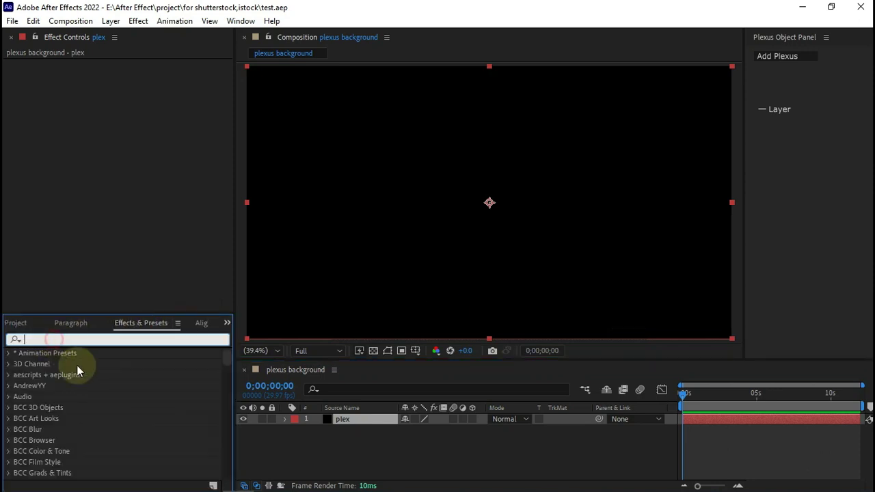
{"action": "type", "text": "xu"}
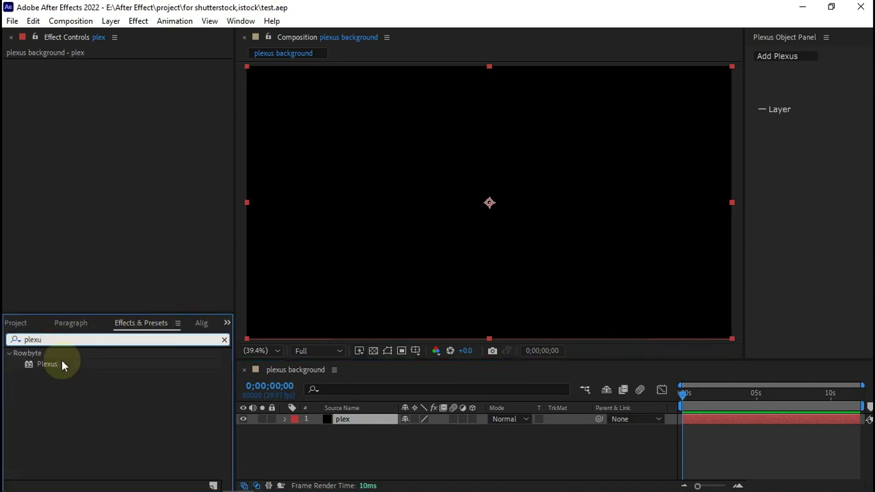
{"action": "left_click_drag", "start_coordinate": [47, 365], "coordinate": [348, 418]}
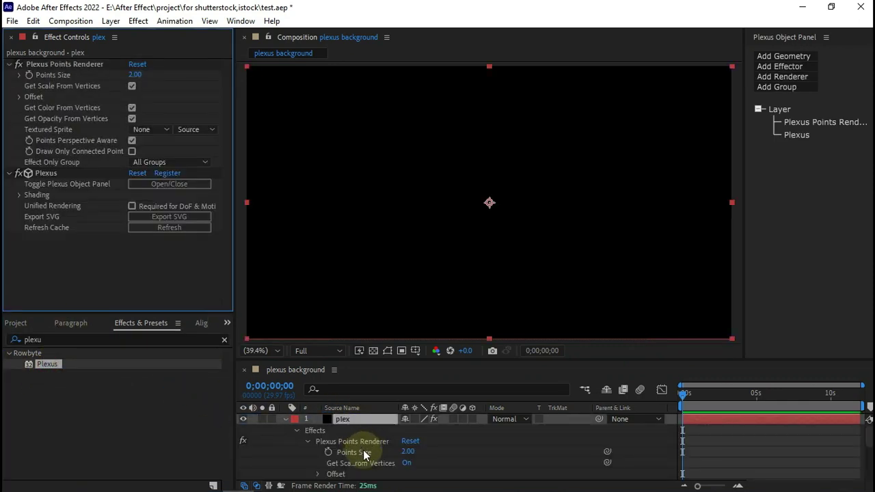
{"action": "left_click", "coordinate": [285, 419]}
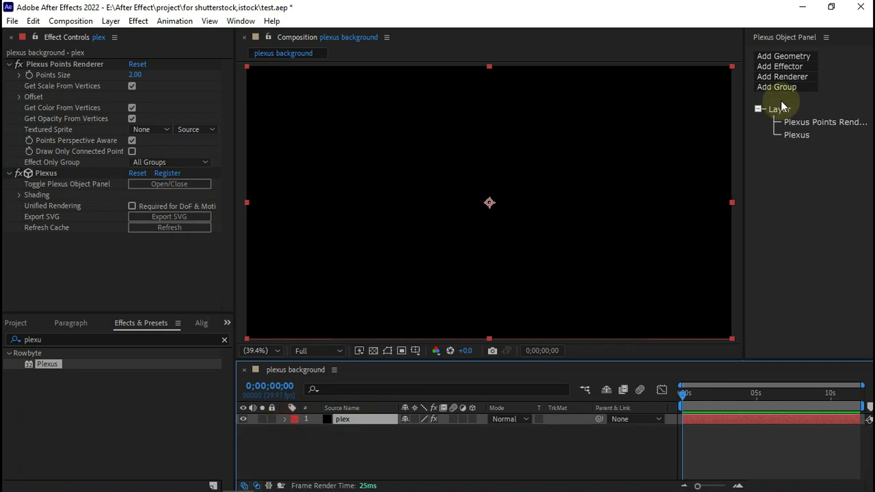
Add two Primitives geometry objects to the Plexus layer
{"action": "left_click", "coordinate": [786, 58]}
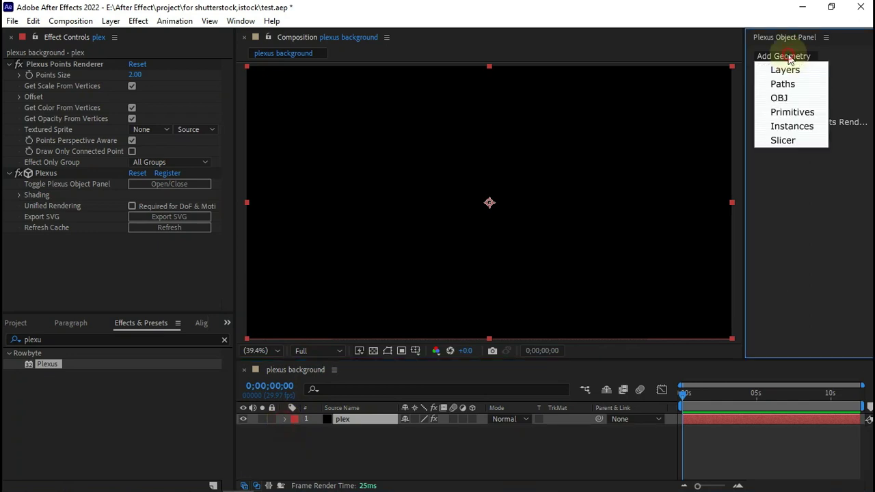
{"action": "left_click", "coordinate": [820, 114]}
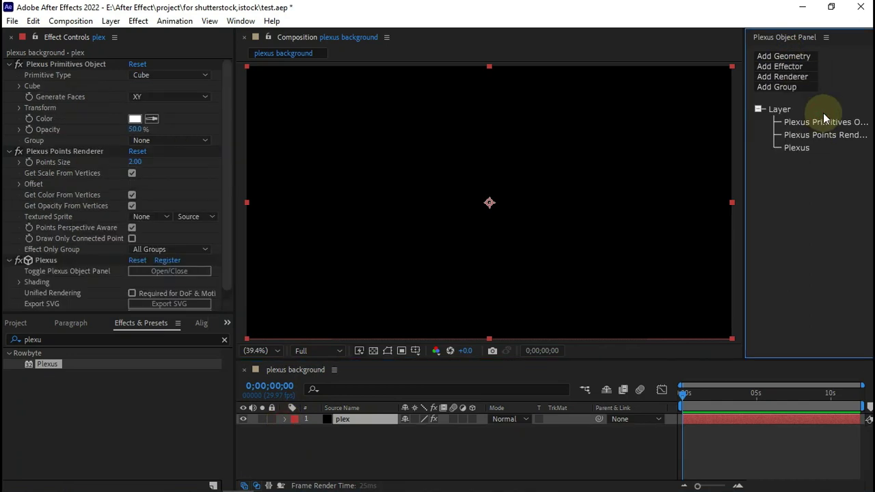
{"action": "left_click", "coordinate": [784, 58]}
{"action": "left_click", "coordinate": [786, 113]}
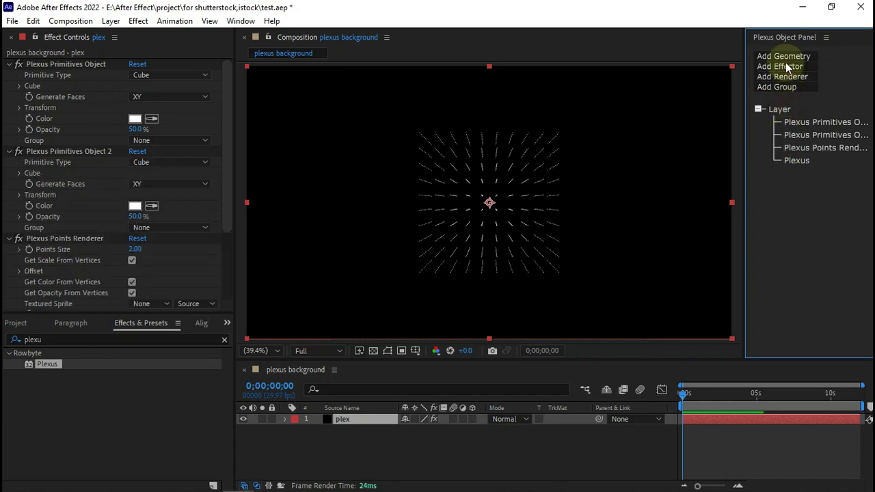
Add two more Points renderers to the Plexus layer
{"action": "left_click", "coordinate": [782, 67]}
{"action": "left_click", "coordinate": [783, 66]}
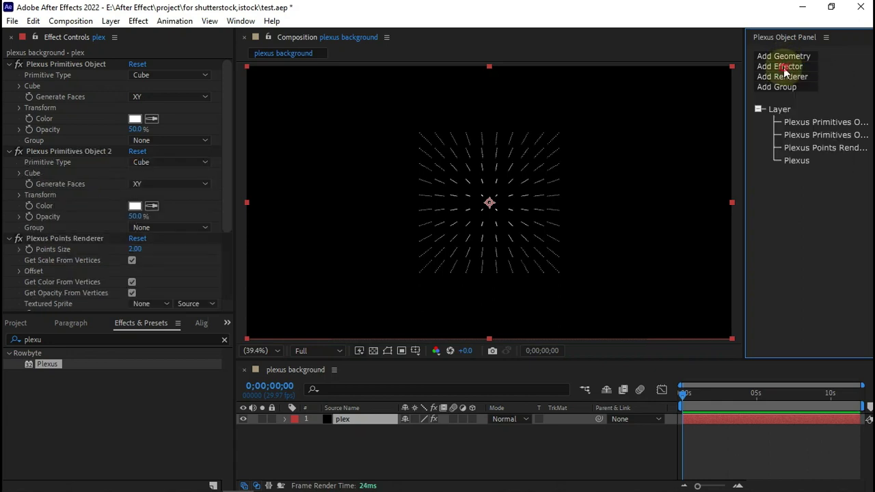
{"action": "left_click", "coordinate": [793, 77]}
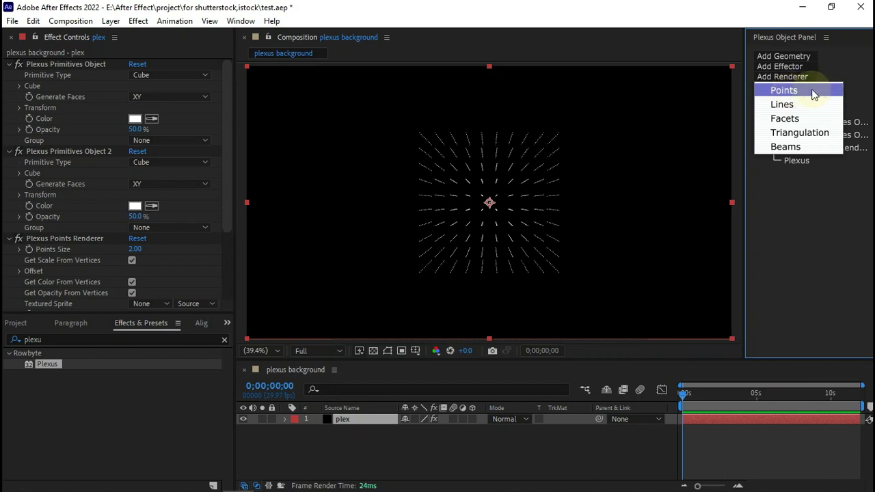
{"action": "left_click", "coordinate": [813, 94]}
{"action": "left_click", "coordinate": [788, 80]}
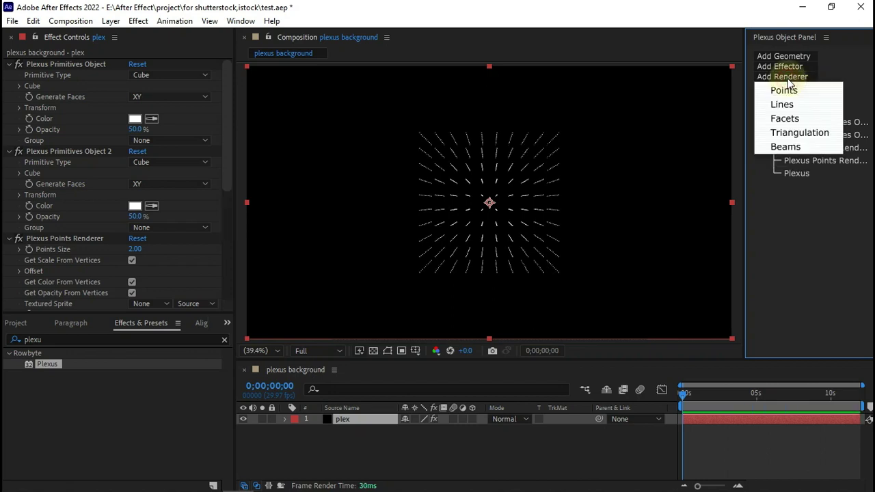
{"action": "left_click", "coordinate": [789, 91]}
Change the primitive type of the first Plexus Primitives Object to Sphere
{"action": "left_click", "coordinate": [810, 123]}
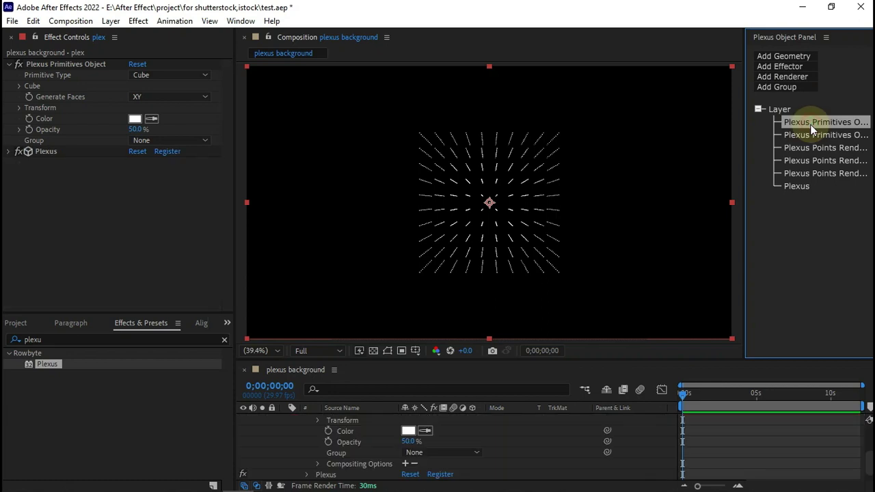
{"action": "left_click", "coordinate": [147, 76]}
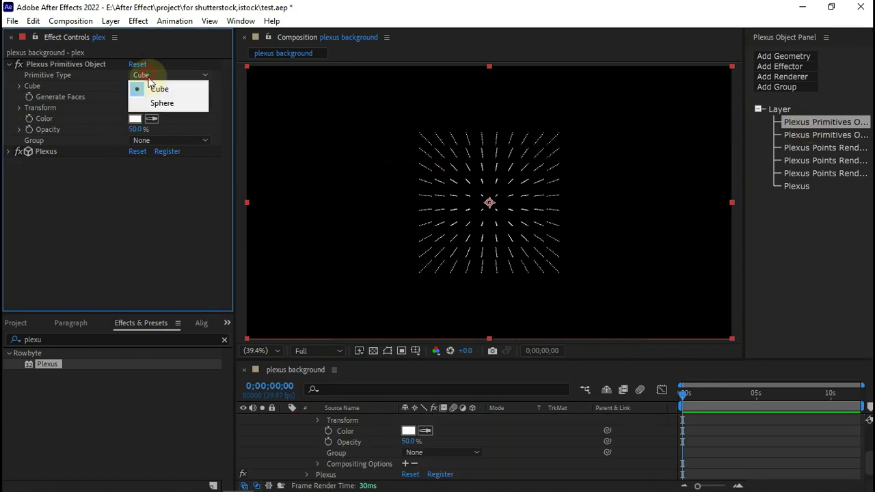
{"action": "left_click", "coordinate": [160, 103]}
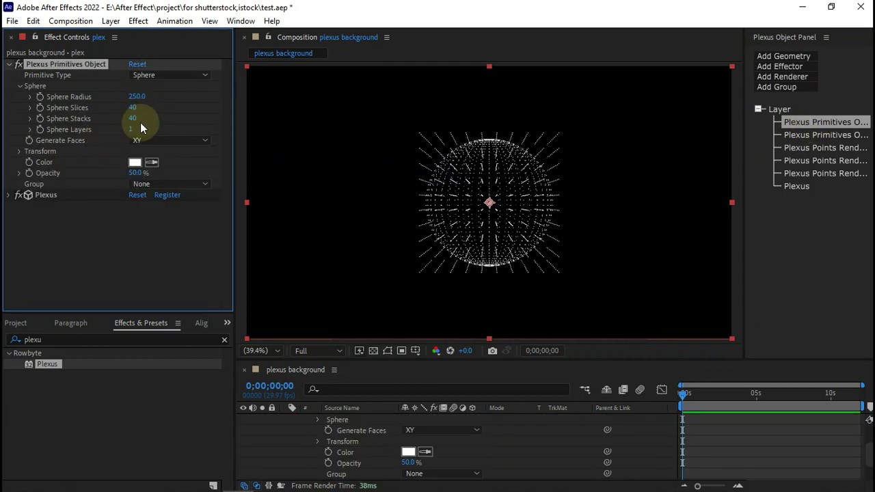
Try Sphere Stacks of 2 and some higher values on the first sphere, and set it back to 40
{"action": "left_click", "coordinate": [134, 118]}
{"action": "type", "text": "2"}
{"action": "key", "text": "Return"}
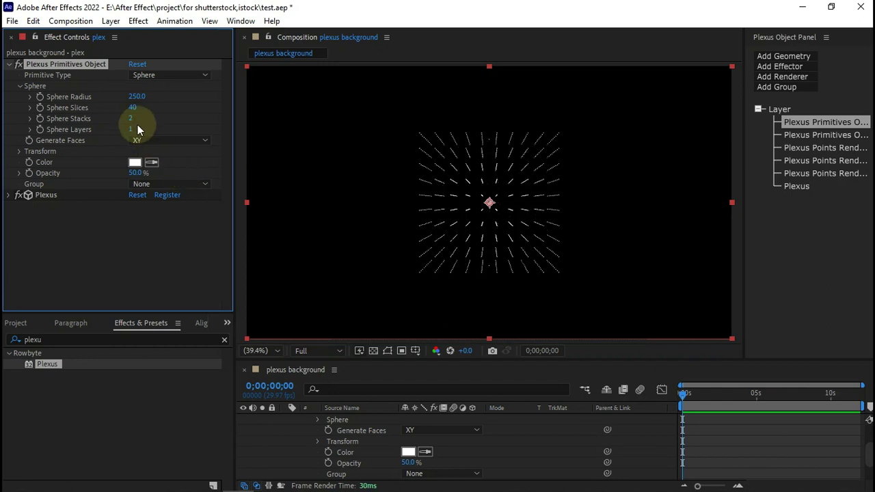
{"action": "mouse_move", "coordinate": [134, 120]}
{"action": "left_mouse_down"}
{"action": "mouse_move", "coordinate": [143, 121]}
{"action": "mouse_move", "coordinate": [134, 122]}
{"action": "left_mouse_up"}
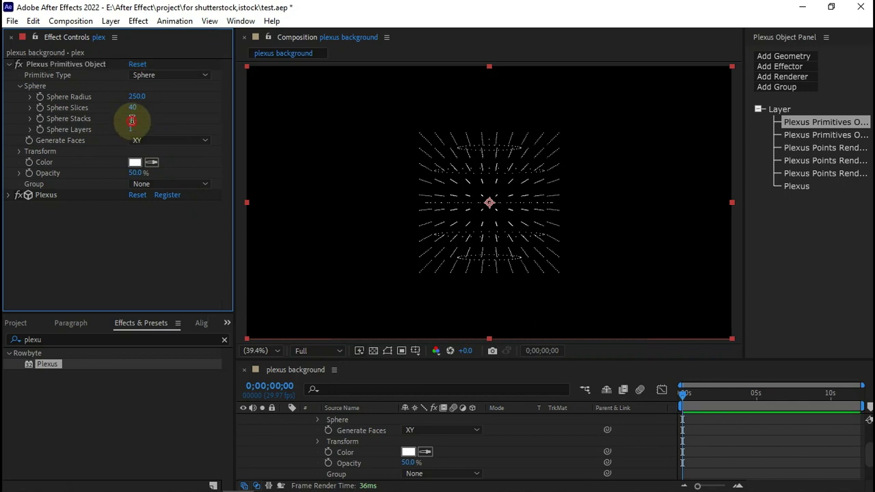
{"action": "left_click", "coordinate": [133, 118]}
{"action": "key", "text": "Return"}
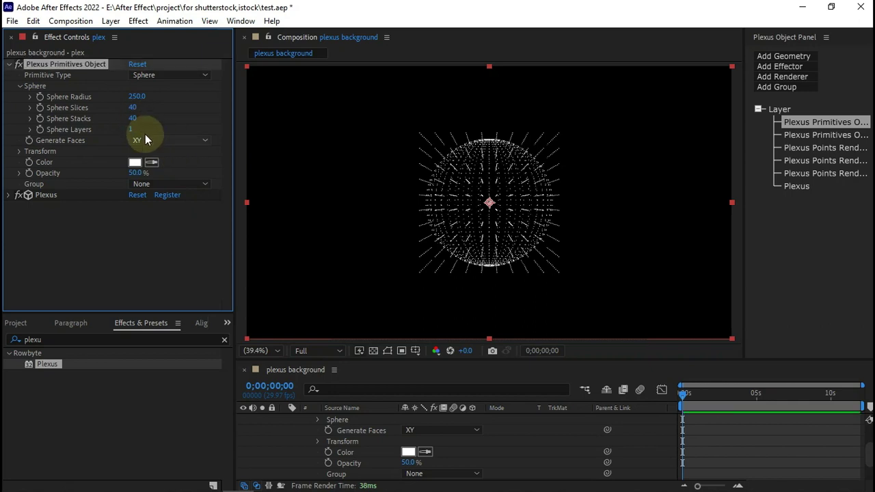
Set the first sphere's Sphere Slices to 2 and assign it to Group 1
{"action": "left_click", "coordinate": [134, 107]}
{"action": "type", "text": "2"}
{"action": "key", "text": "Return"}
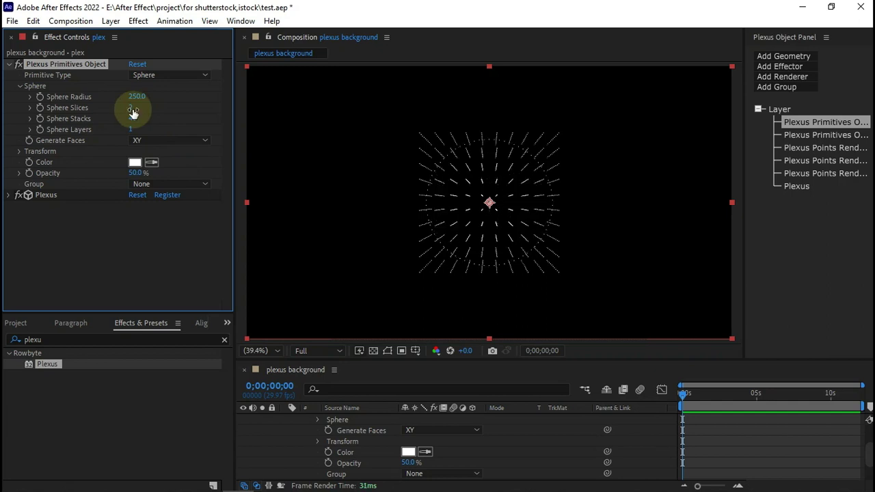
{"action": "left_click", "coordinate": [177, 185]}
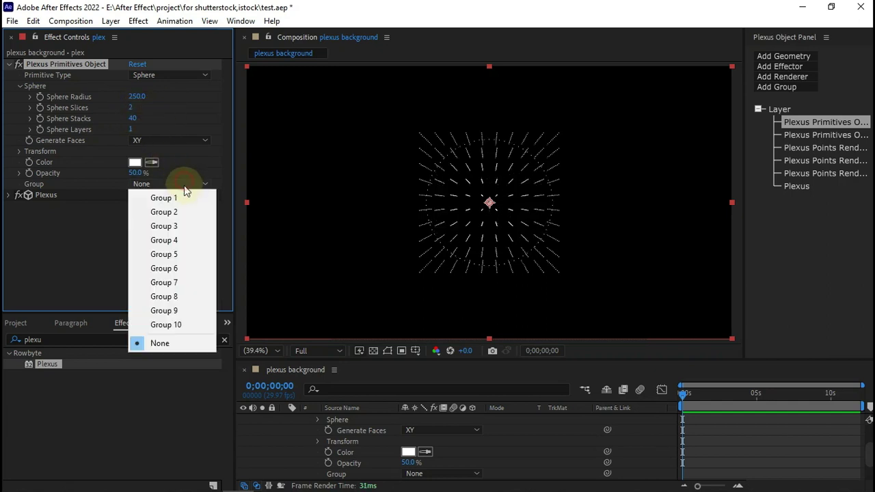
{"action": "left_click", "coordinate": [183, 198]}
Change Plexus Primitives Object 2 to a sphere with 2 slices and assign it to Group 2
{"action": "left_click", "coordinate": [823, 135]}
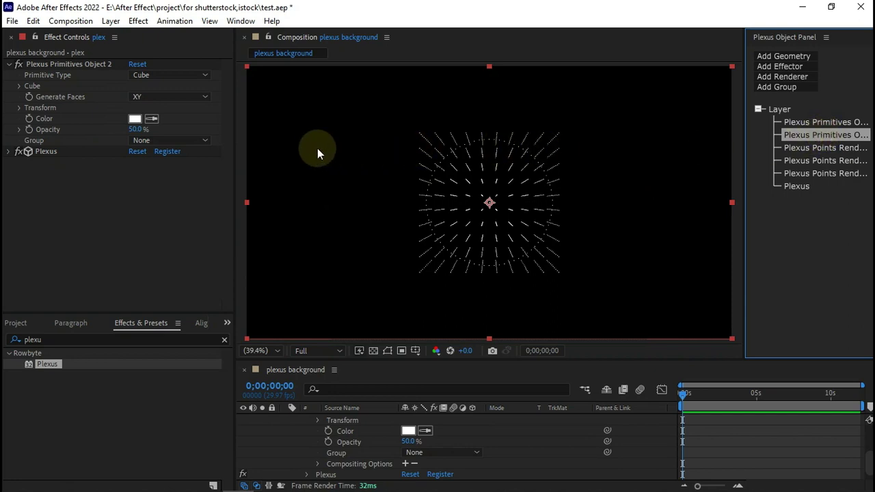
{"action": "left_click", "coordinate": [145, 75]}
{"action": "left_click", "coordinate": [162, 102]}
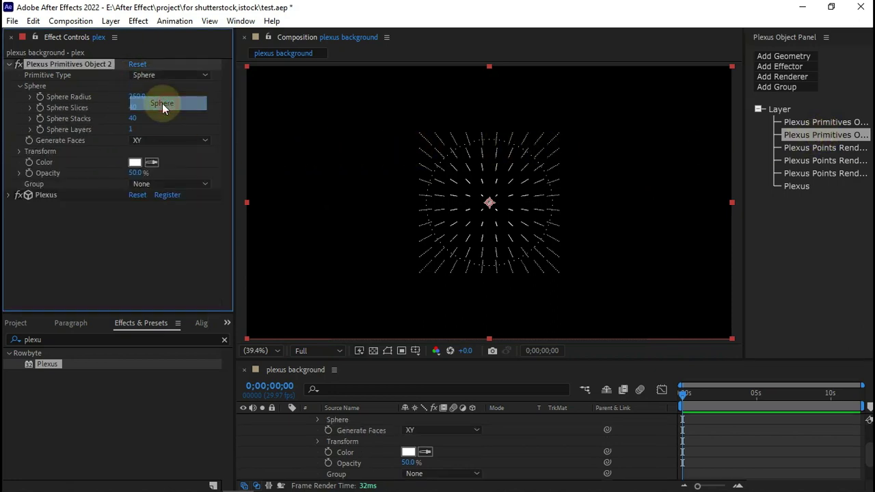
{"action": "left_click", "coordinate": [132, 107]}
{"action": "type", "text": "2"}
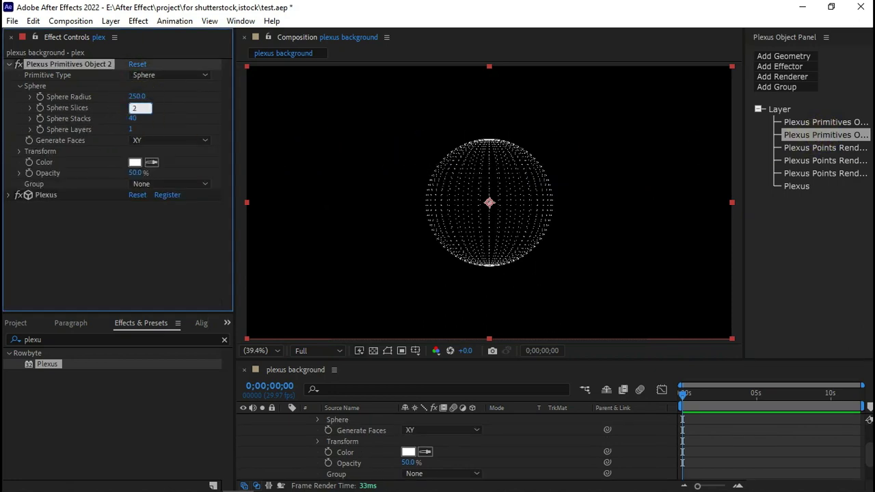
{"action": "key", "text": "Return"}
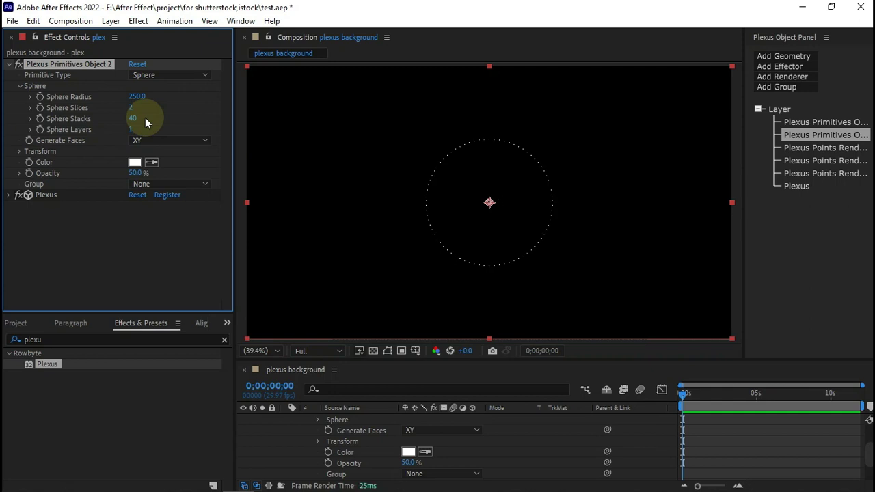
{"action": "left_click", "coordinate": [160, 186]}
{"action": "left_click", "coordinate": [163, 214]}
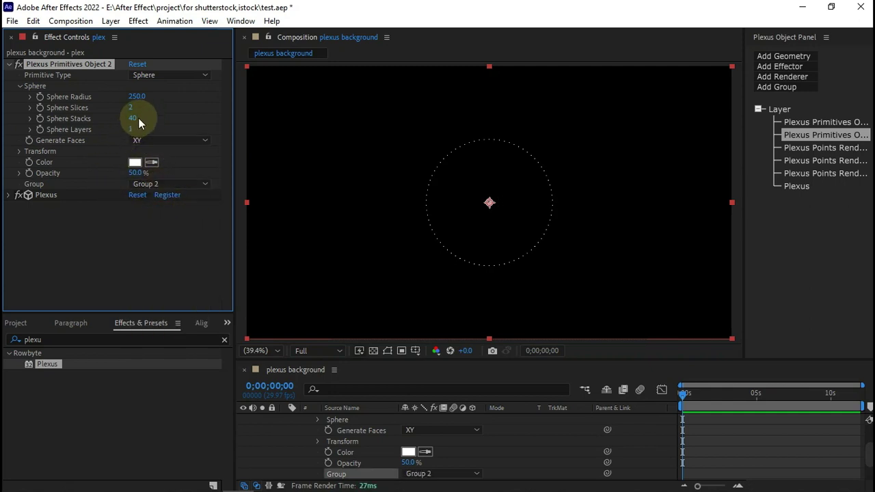
Adjust Center Z of Plexus Primitives Object 2 to push its ring back inside the first ring
{"action": "left_click", "coordinate": [19, 151]}
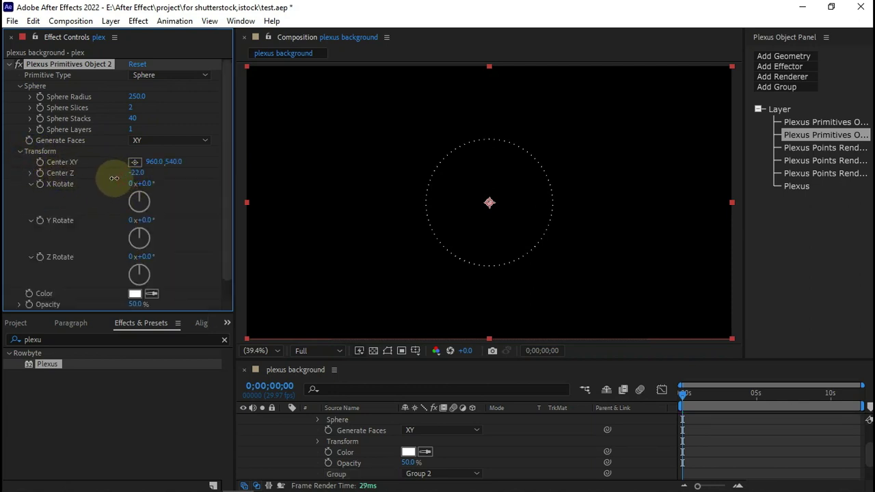
{"action": "left_click_drag", "start_coordinate": [133, 172], "coordinate": [763, 229]}
Limit Plexus Points Renderer 2 to Group 1 and Plexus Points Renderer 3 to Group 2
{"action": "left_click", "coordinate": [805, 163]}
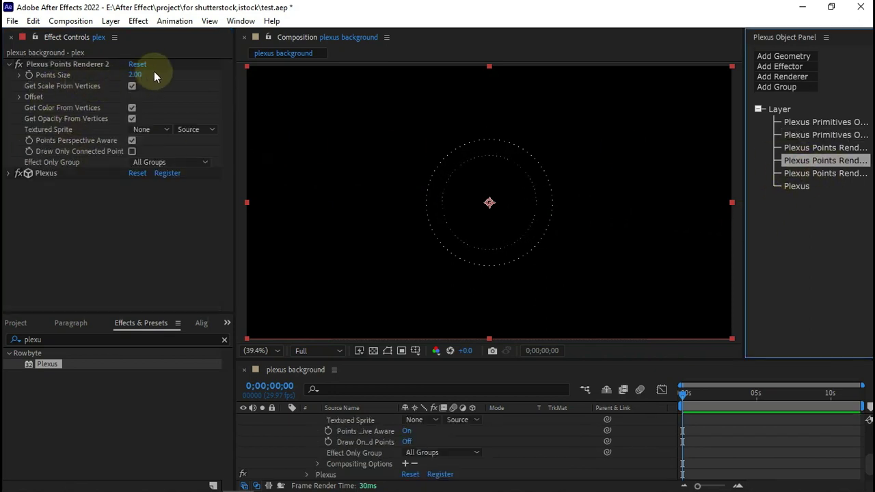
{"action": "left_click", "coordinate": [164, 162]}
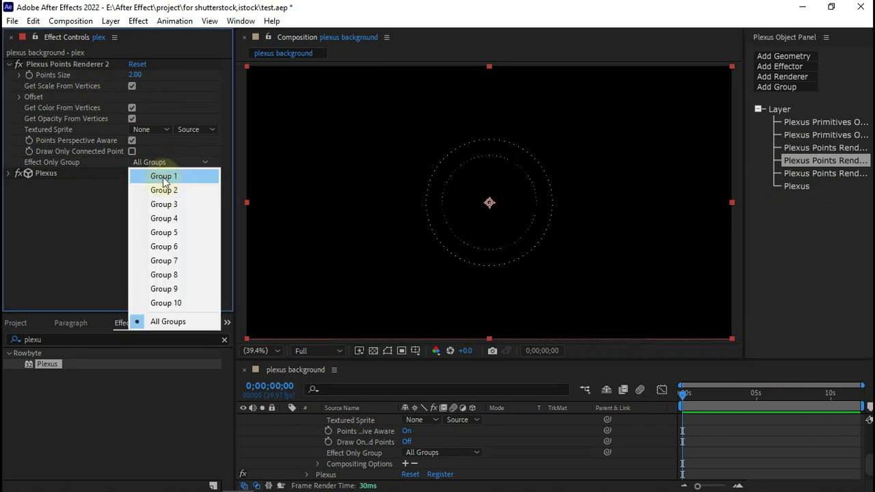
{"action": "left_click", "coordinate": [159, 176]}
{"action": "left_click", "coordinate": [796, 174]}
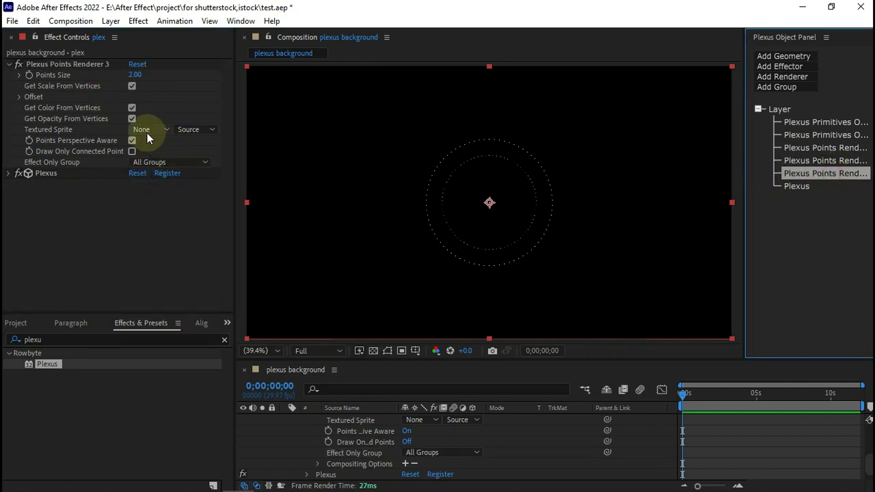
{"action": "left_click", "coordinate": [163, 162]}
{"action": "left_click", "coordinate": [168, 189]}
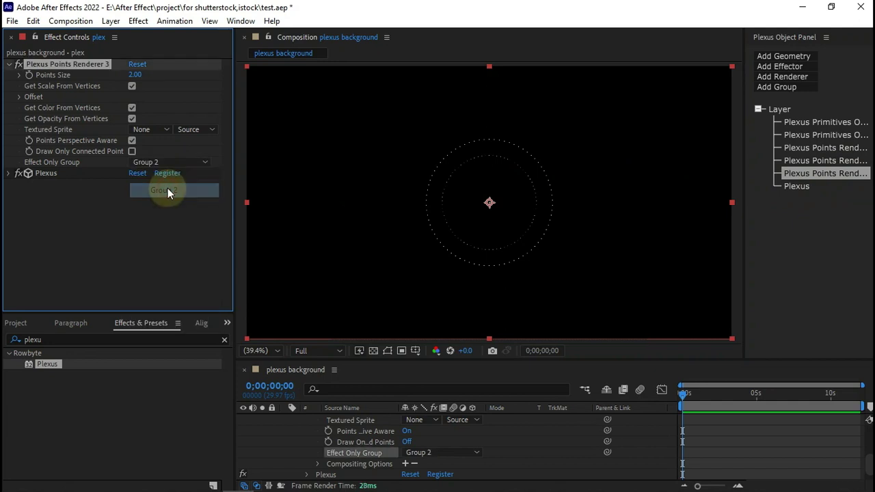
{"action": "left_click", "coordinate": [801, 233]}
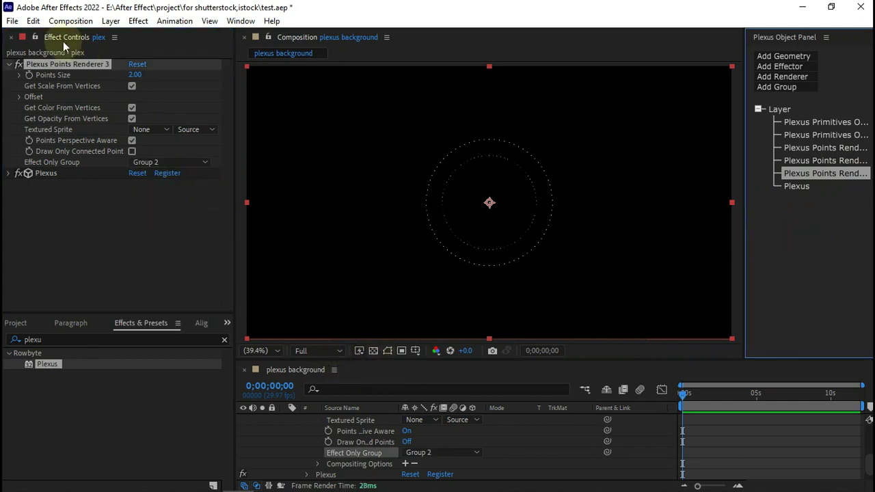
Save the project and expand Group 1 and Group 2 in the Plexus object tree
{"action": "left_click", "coordinate": [33, 21]}
{"action": "mouse_move", "coordinate": [8, 26]}
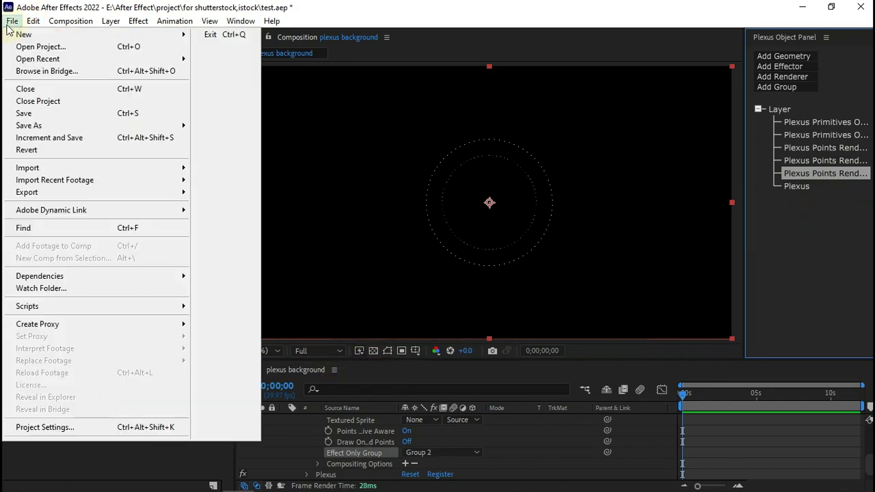
{"action": "left_click", "coordinate": [31, 113]}
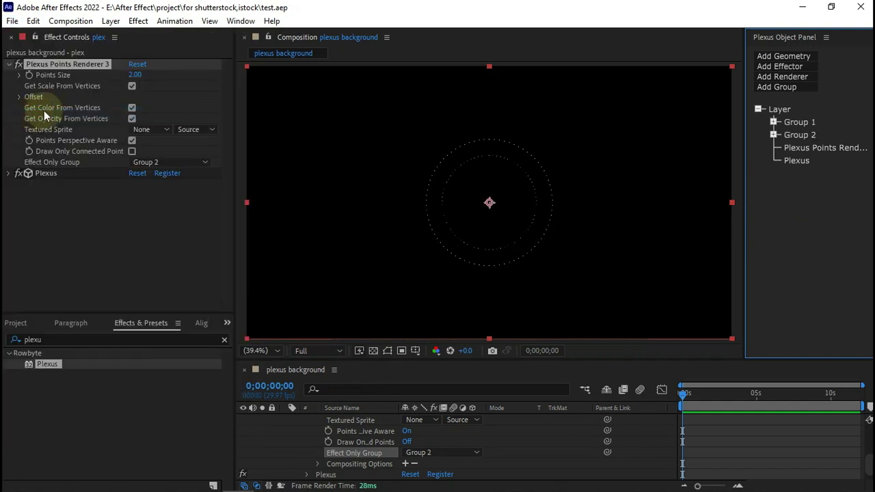
{"action": "left_click", "coordinate": [773, 122]}
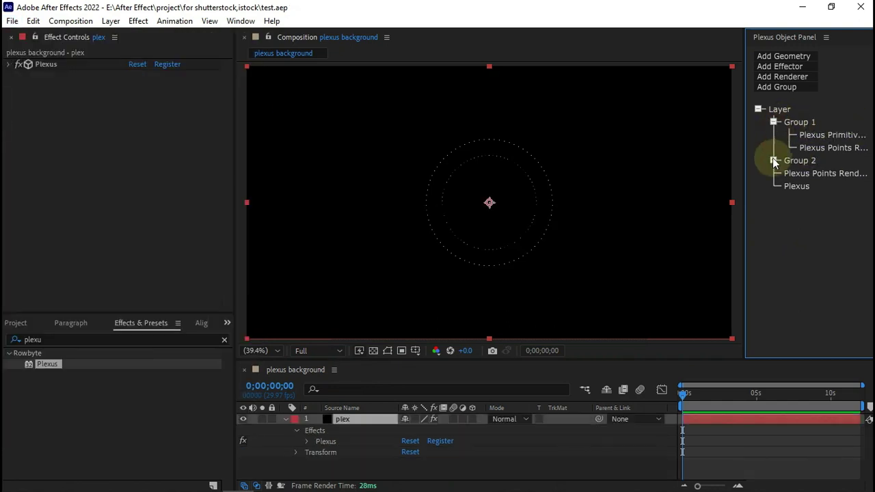
{"action": "left_click", "coordinate": [773, 159]}
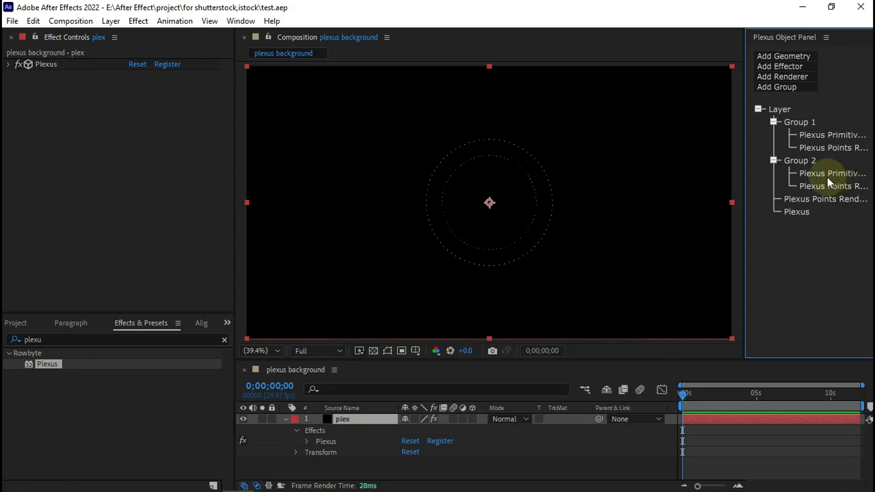
Add a Plexus Lines renderer and set its Line Thickness to 0.5
{"action": "left_click", "coordinate": [783, 68]}
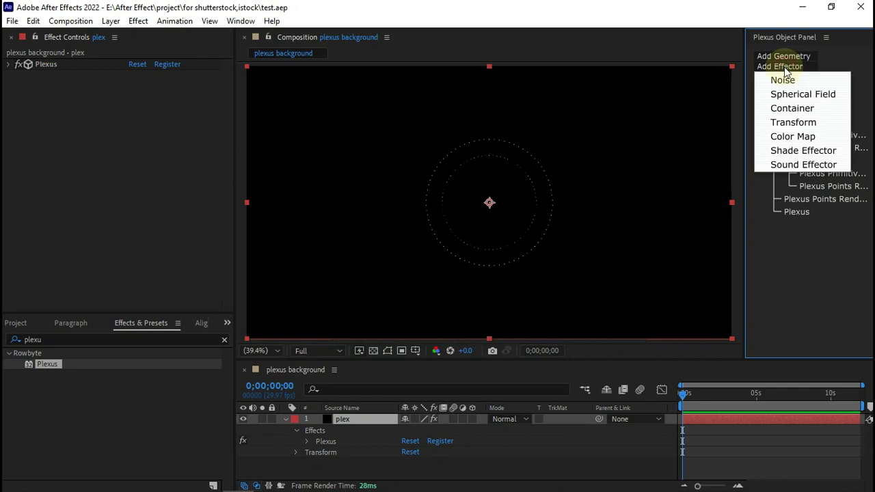
{"action": "left_click", "coordinate": [782, 77]}
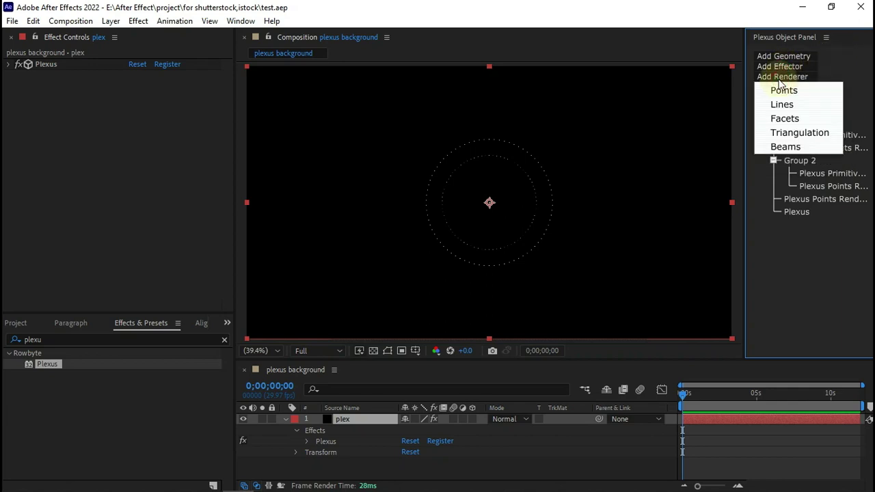
{"action": "left_click", "coordinate": [781, 106]}
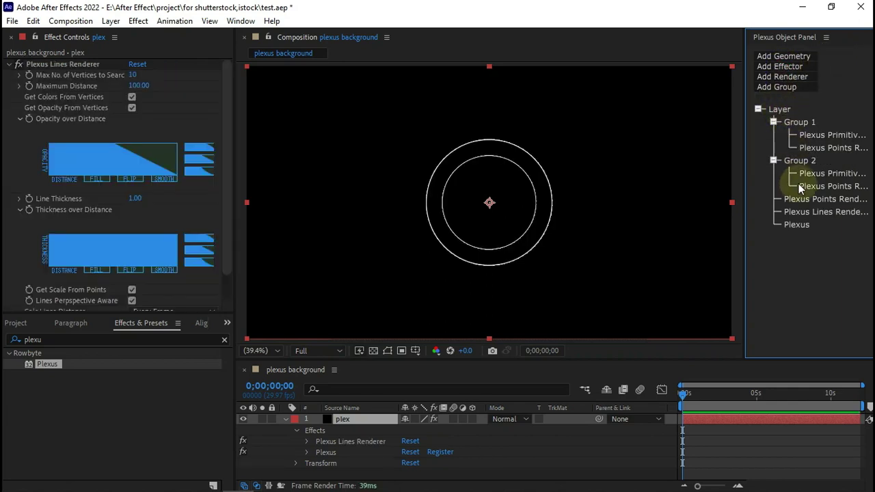
{"action": "left_click", "coordinate": [818, 213]}
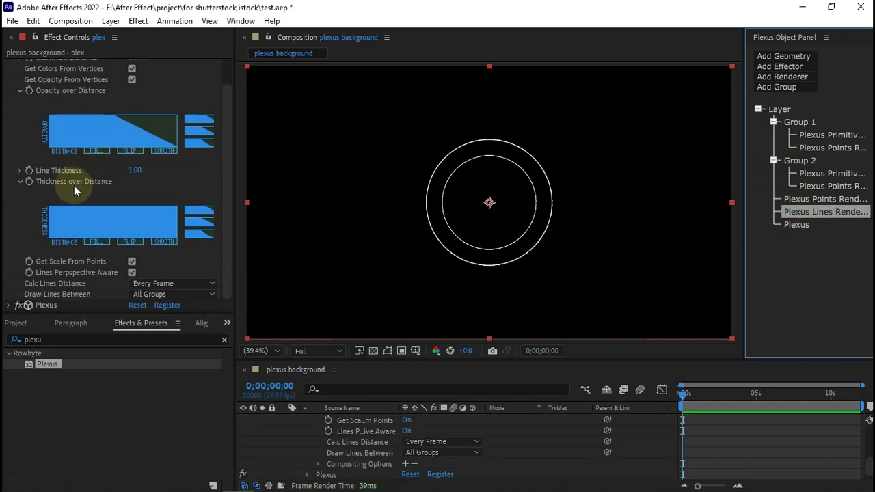
{"action": "left_click", "coordinate": [137, 170]}
{"action": "type", "text": "5"}
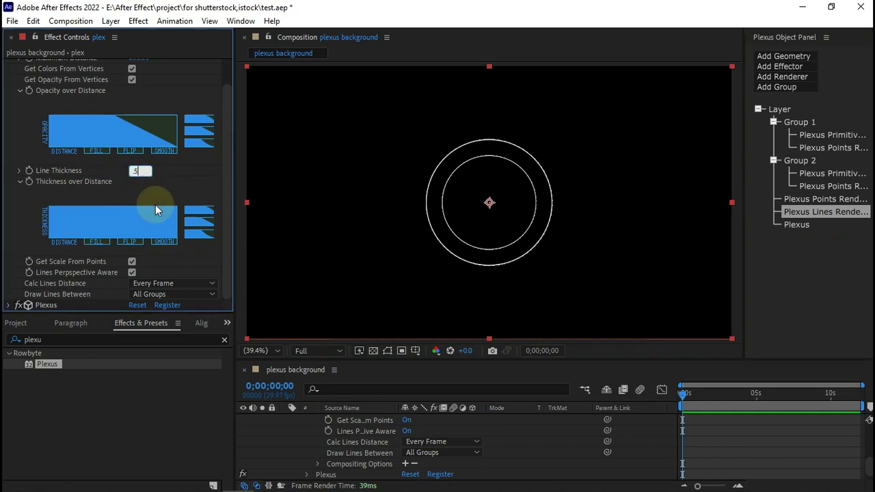
{"action": "key", "text": "Return"}
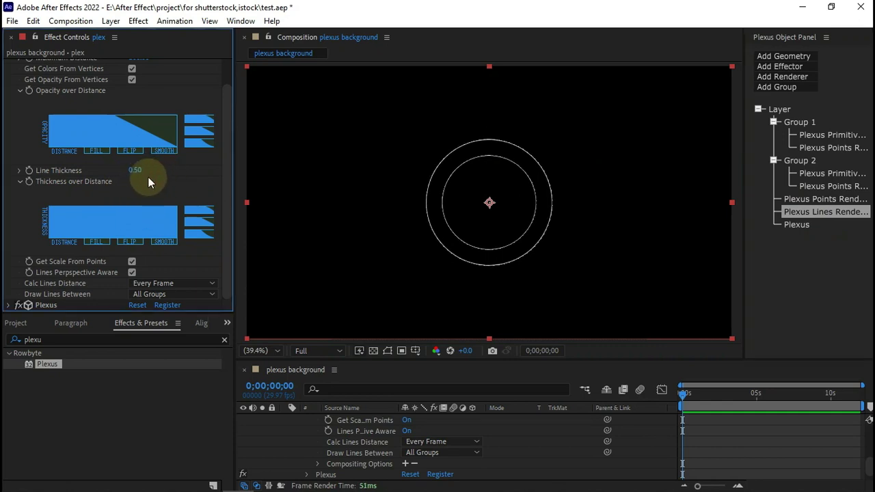
Try drawing the lines within One Group, and set Draw Lines Between to Two Groups
{"action": "scroll", "coordinate": [140, 178], "scroll_direction": "up", "scroll_amount": 1}
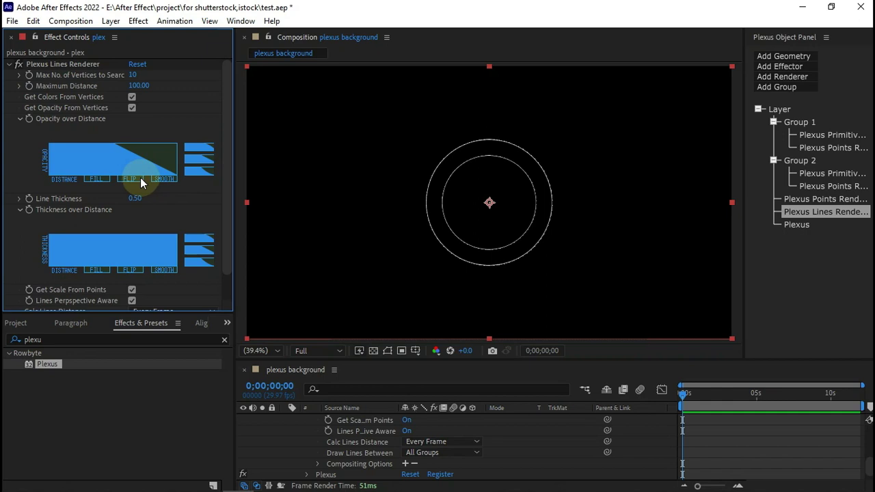
{"action": "scroll", "coordinate": [141, 179], "scroll_direction": "down", "scroll_amount": 1}
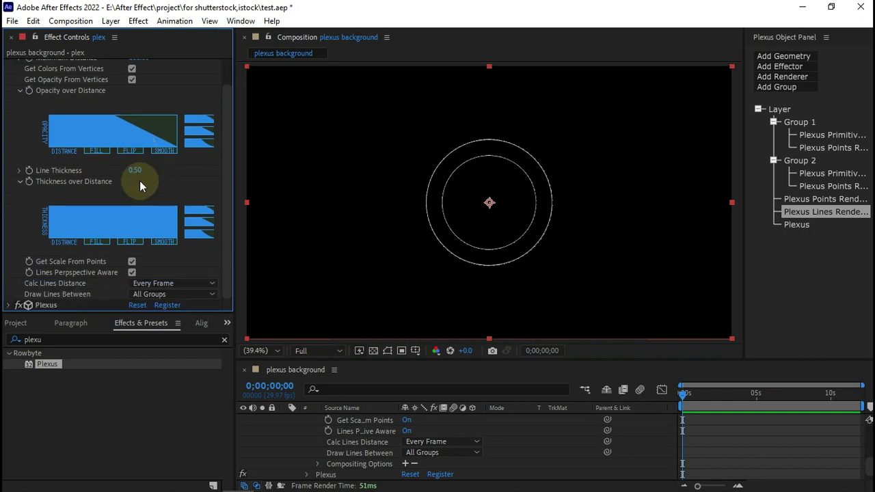
{"action": "left_click", "coordinate": [142, 298]}
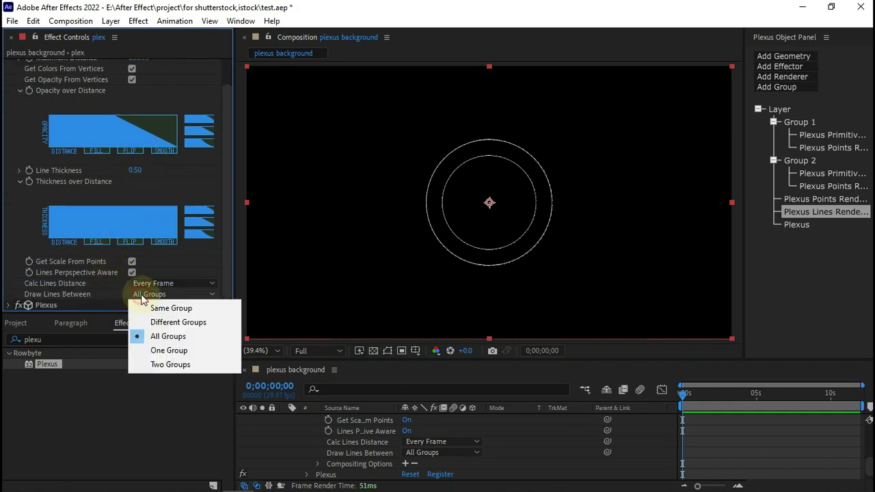
{"action": "left_click", "coordinate": [157, 351]}
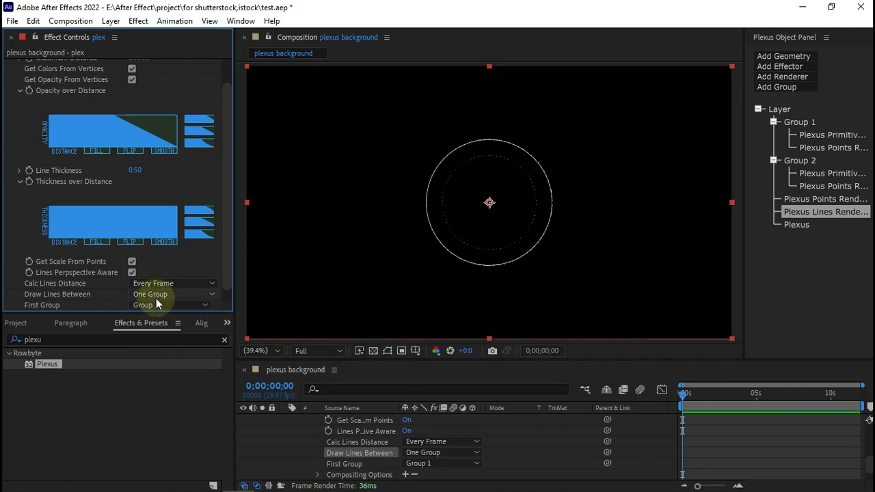
{"action": "left_click", "coordinate": [156, 296]}
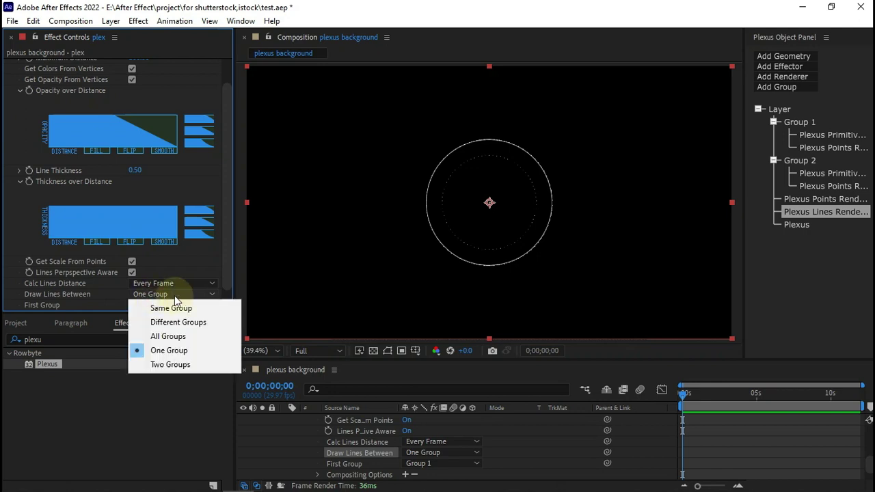
{"action": "left_click", "coordinate": [176, 367]}
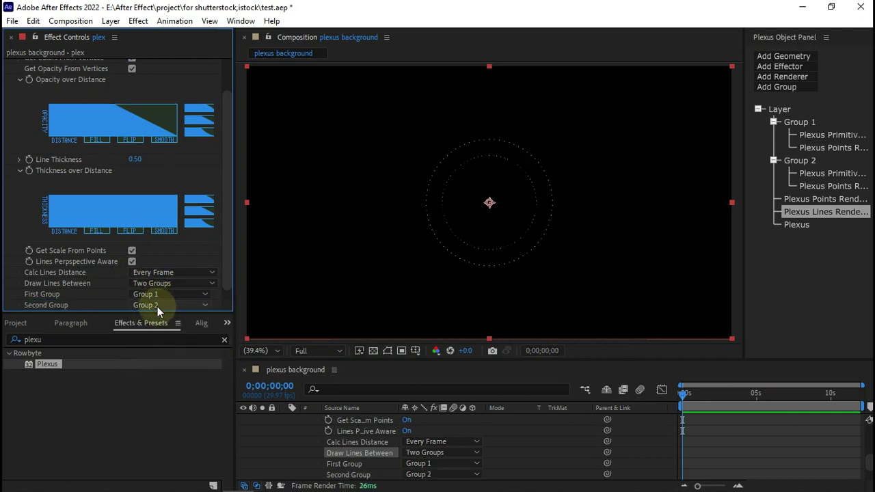
Try a Maximum Distance of 1200 on the lines renderer with the composition at 100% zoom, and set it to 1050
{"action": "scroll", "coordinate": [84, 205], "scroll_direction": "up", "scroll_amount": 1}
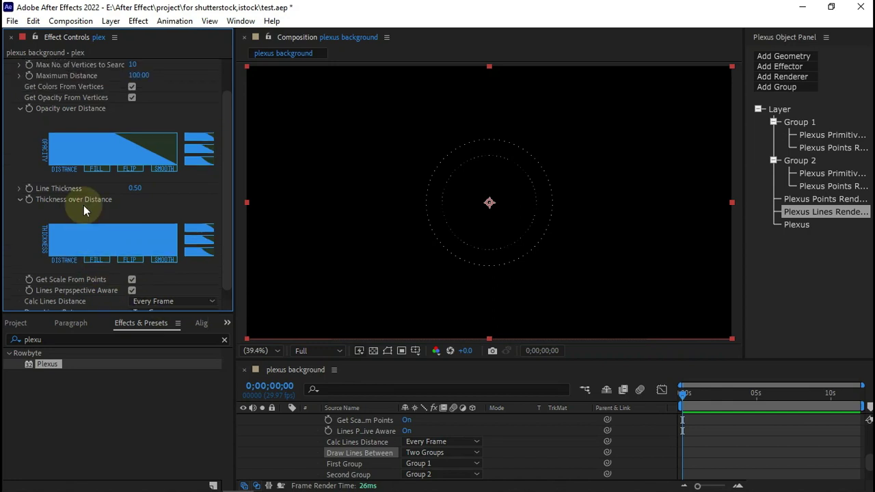
{"action": "scroll", "coordinate": [84, 205], "scroll_direction": "up", "scroll_amount": 1}
{"action": "left_click", "coordinate": [137, 86]}
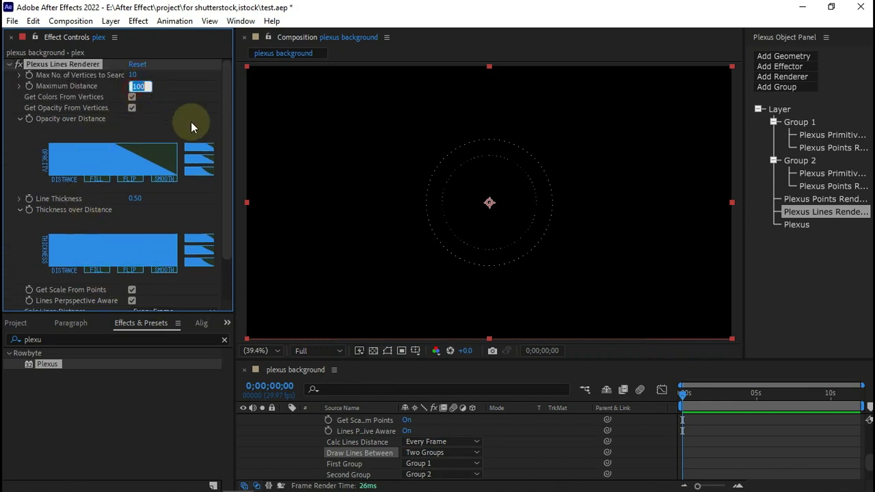
{"action": "type", "text": "120"}
{"action": "key", "text": "Return"}
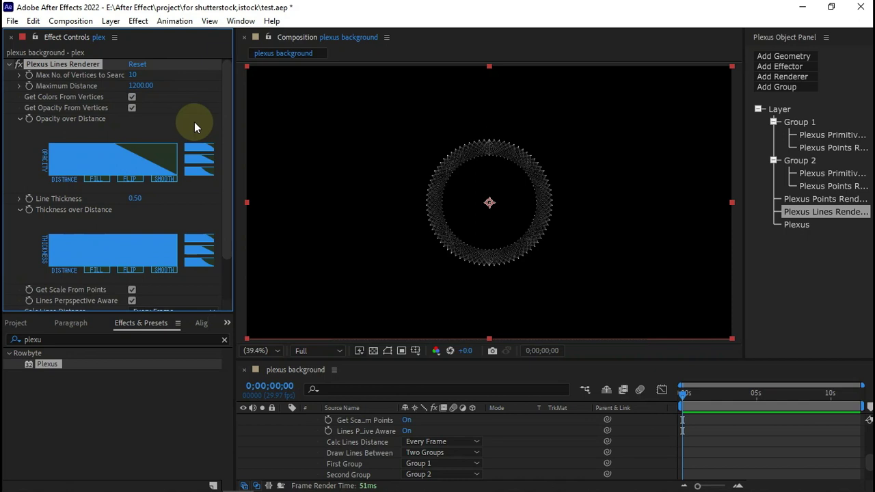
{"action": "key", "text": "/"}
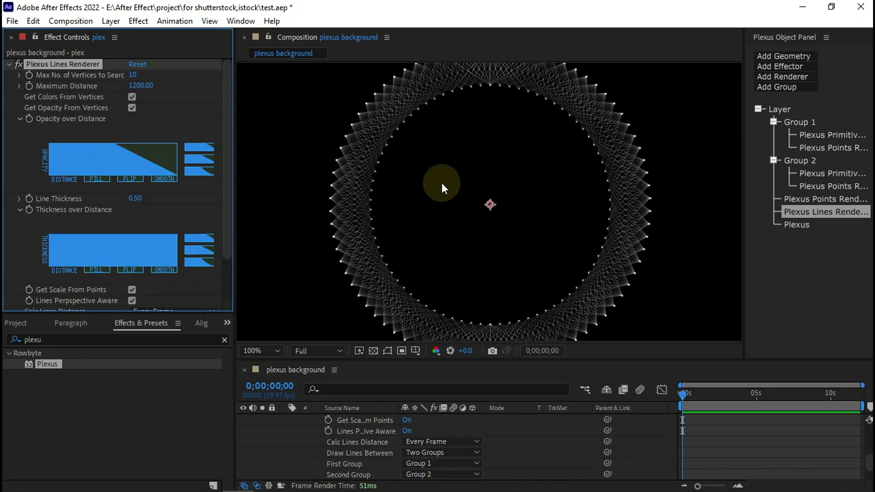
{"action": "mouse_move", "coordinate": [140, 85]}
{"action": "left_mouse_down"}
{"action": "mouse_move", "coordinate": [40, 102]}
{"action": "mouse_move", "coordinate": [136, 86]}
{"action": "mouse_move", "coordinate": [108, 99]}
{"action": "mouse_move", "coordinate": [149, 86]}
{"action": "mouse_move", "coordinate": [38, 98]}
{"action": "mouse_move", "coordinate": [162, 82]}
{"action": "mouse_move", "coordinate": [63, 97]}
{"action": "mouse_move", "coordinate": [136, 87]}
{"action": "left_mouse_up"}
{"action": "left_click", "coordinate": [140, 85]}
{"action": "type", "text": "1050"}
{"action": "left_click", "coordinate": [176, 93]}
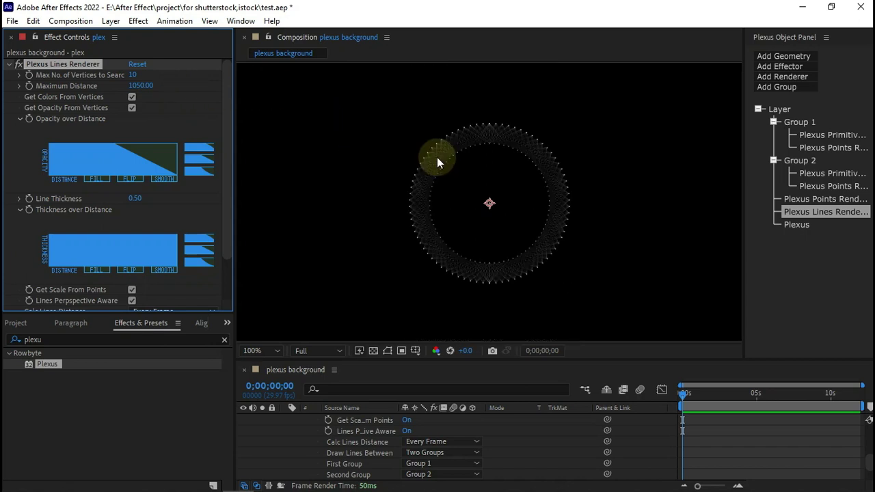
Reduce the Sphere Stacks of the Group 1 primitive to 21
{"action": "left_click", "coordinate": [825, 134]}
{"action": "left_click", "coordinate": [821, 147]}
{"action": "left_click", "coordinate": [820, 136]}
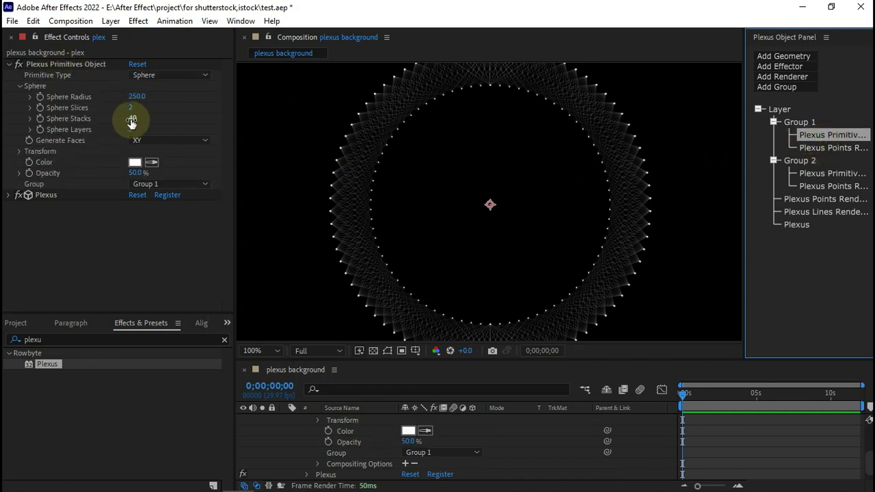
{"action": "left_click_drag", "start_coordinate": [131, 121], "coordinate": [42, 132]}
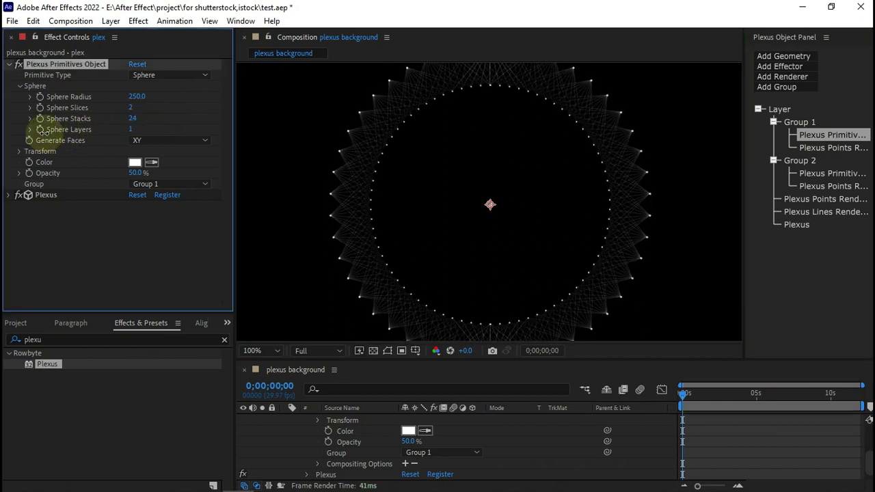
{"action": "mouse_move", "coordinate": [131, 119]}
{"action": "left_mouse_down"}
{"action": "mouse_move", "coordinate": [85, 127]}
{"action": "mouse_move", "coordinate": [119, 125]}
{"action": "left_mouse_up"}
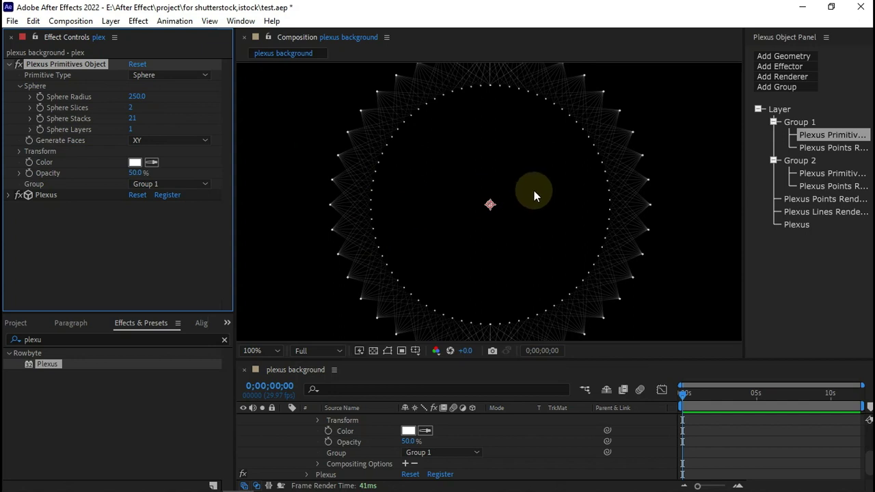
Expand the Group 1 primitive's Transform settings and reduce the Sphere Stacks of the Group 2 primitive to 25
{"action": "left_click", "coordinate": [820, 172]}
{"action": "left_click", "coordinate": [820, 186]}
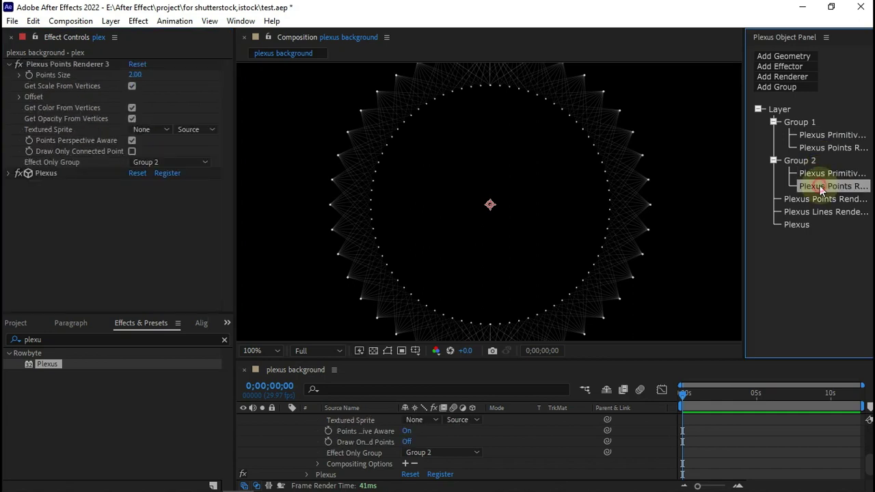
{"action": "left_click", "coordinate": [819, 174]}
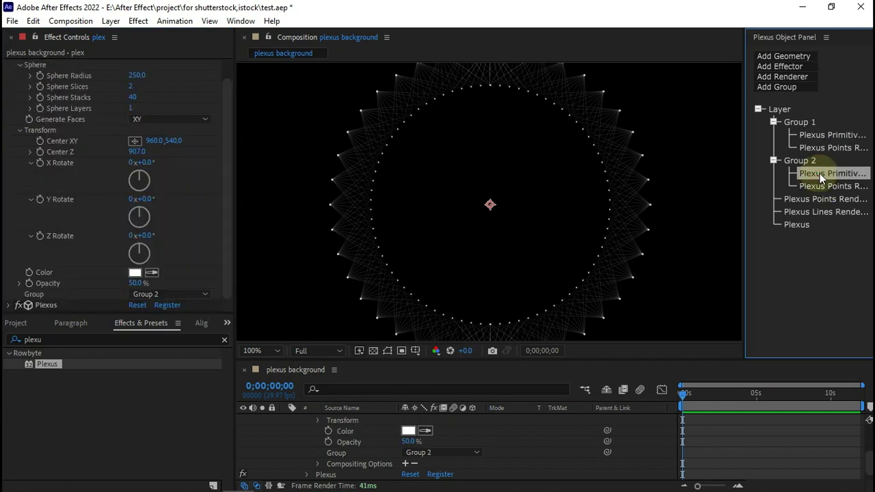
{"action": "left_click", "coordinate": [825, 136]}
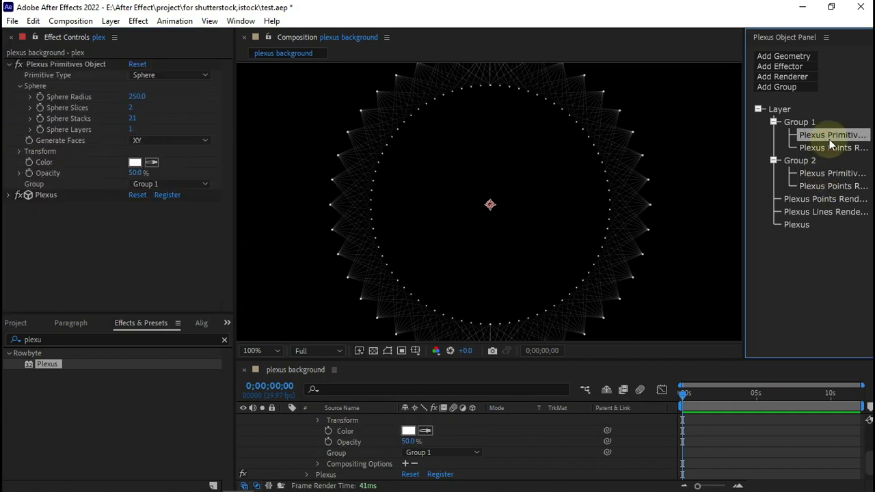
{"action": "left_click", "coordinate": [20, 151]}
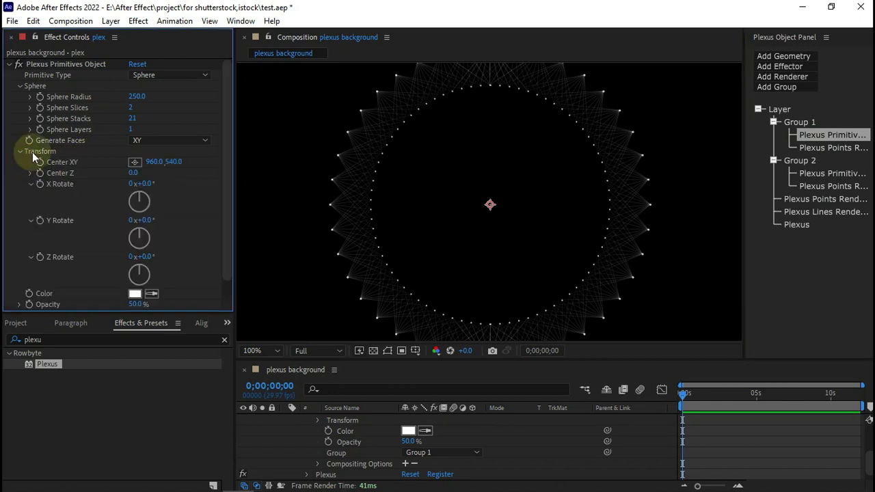
{"action": "left_click", "coordinate": [806, 175]}
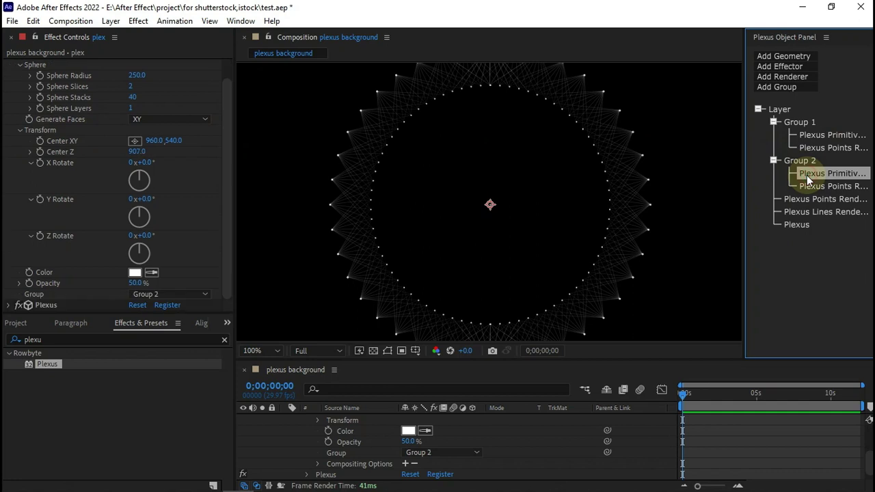
{"action": "left_click_drag", "start_coordinate": [132, 98], "coordinate": [137, 120]}
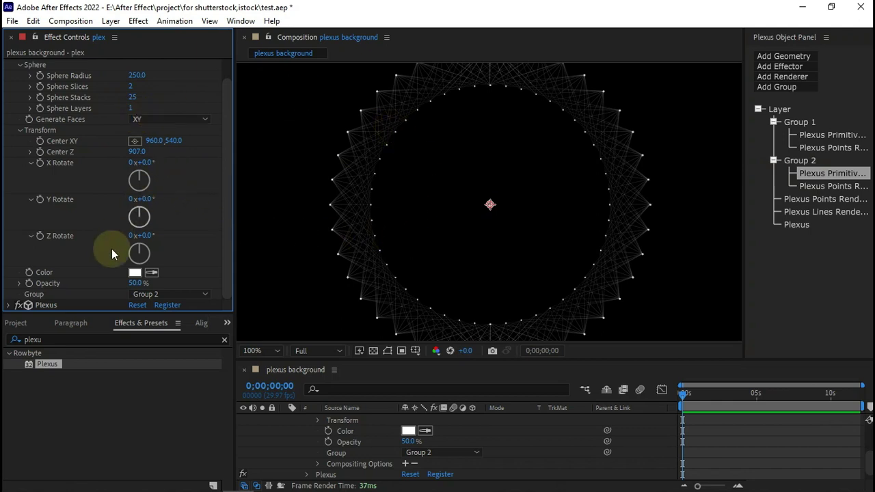
Try spinning the Group 2 primitive around Z, and keyframe its Z Rotate at 0° on the first frame
{"action": "left_click_drag", "start_coordinate": [149, 237], "coordinate": [230, 241]}
{"action": "left_click", "coordinate": [687, 427]}
{"action": "left_click", "coordinate": [147, 236]}
{"action": "type", "text": "0"}
{"action": "key", "text": "Return"}
Keyframe the Group 2 primitive's Z Rotate at one full revolution at 0;00;11;29 and scrub through the rotation
{"action": "left_click", "coordinate": [705, 381]}
{"action": "key", "text": "End"}
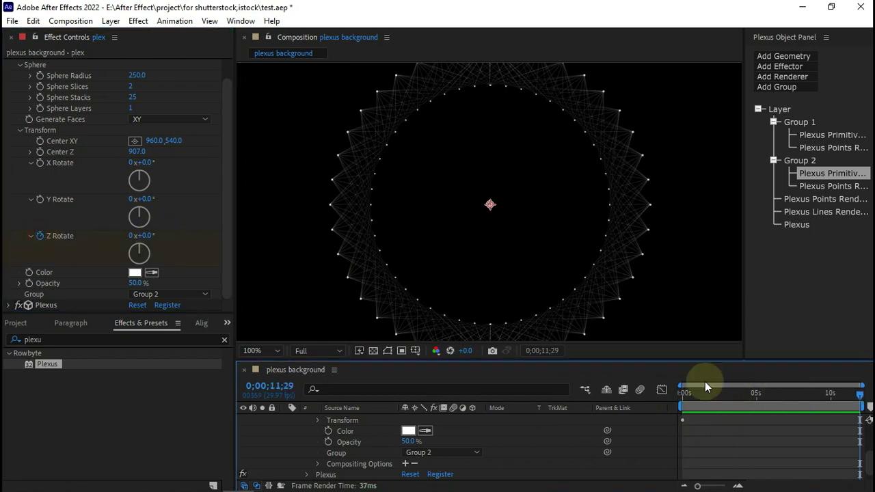
{"action": "left_click", "coordinate": [130, 235]}
{"action": "type", "text": "1"}
{"action": "key", "text": "Return"}
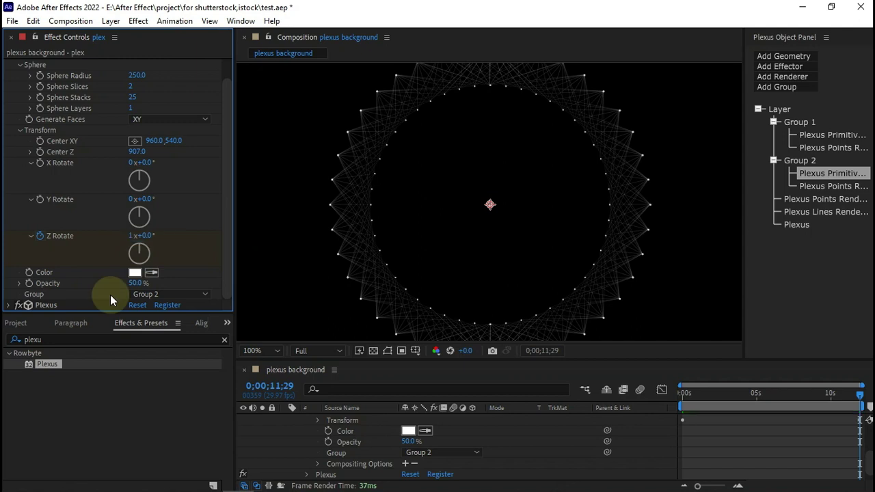
{"action": "left_click_drag", "start_coordinate": [707, 393], "coordinate": [799, 396]}
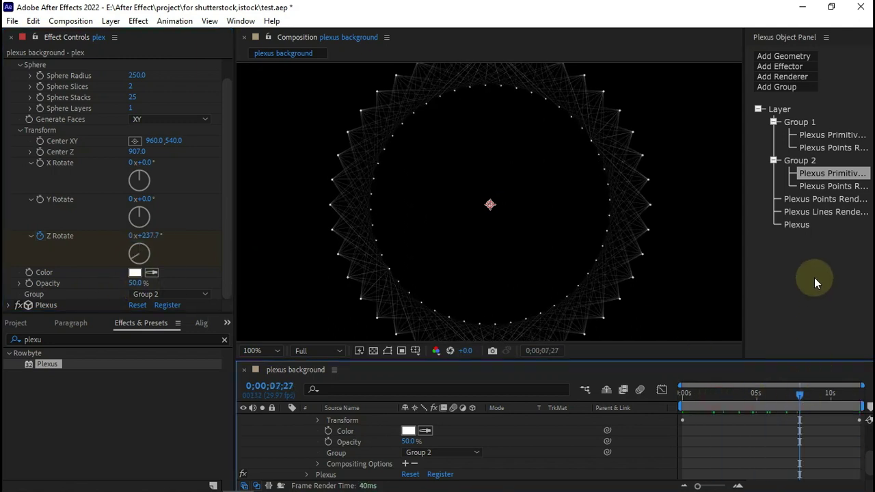
Animate the Group 1 primitive's Z Rotate from 0° on the first frame to 180° at 0;00;11;29
{"action": "left_click", "coordinate": [809, 135]}
{"action": "left_click", "coordinate": [42, 236]}
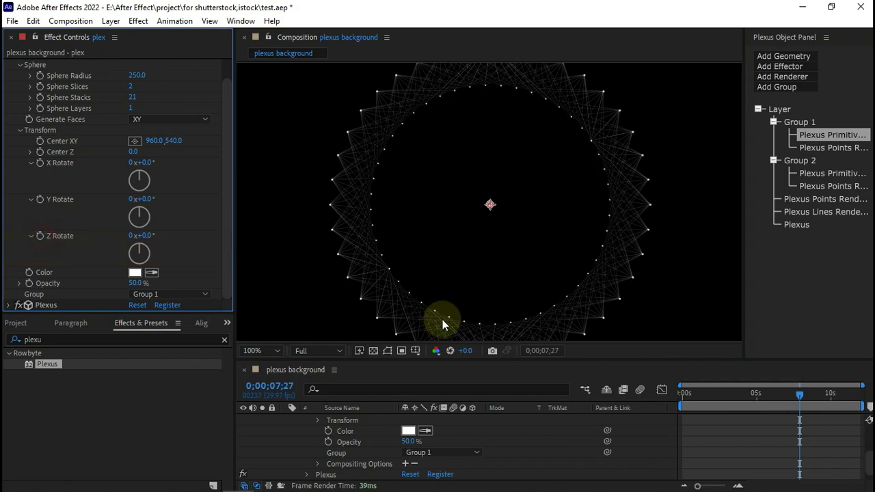
{"action": "left_click", "coordinate": [687, 396]}
{"action": "left_click", "coordinate": [54, 248]}
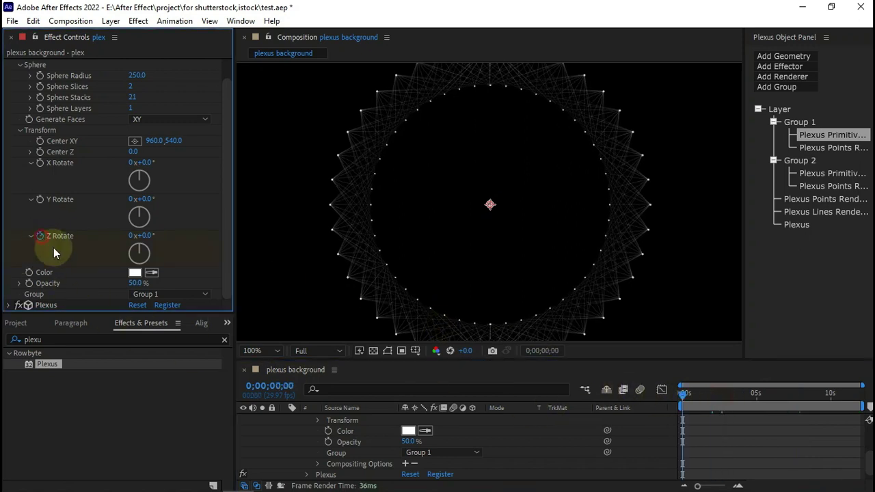
{"action": "left_click_drag", "start_coordinate": [807, 397], "coordinate": [859, 397]}
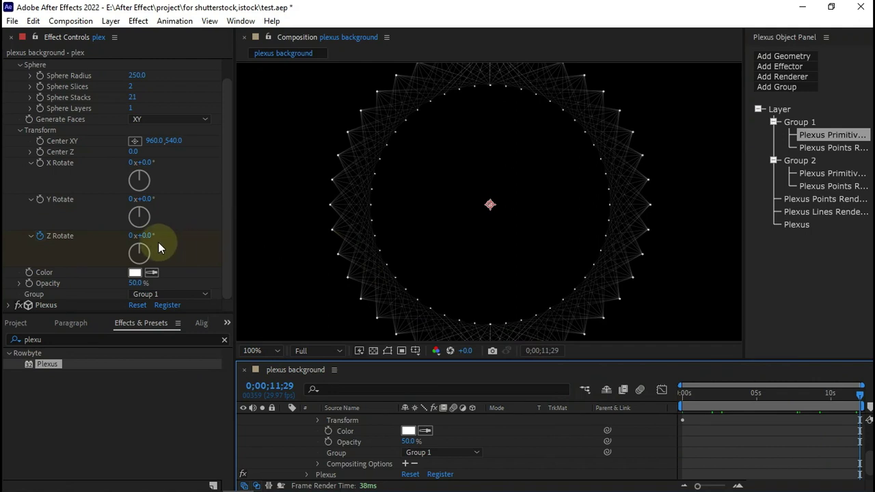
{"action": "left_click", "coordinate": [156, 238]}
{"action": "type", "text": "180"}
{"action": "key", "text": "Return"}
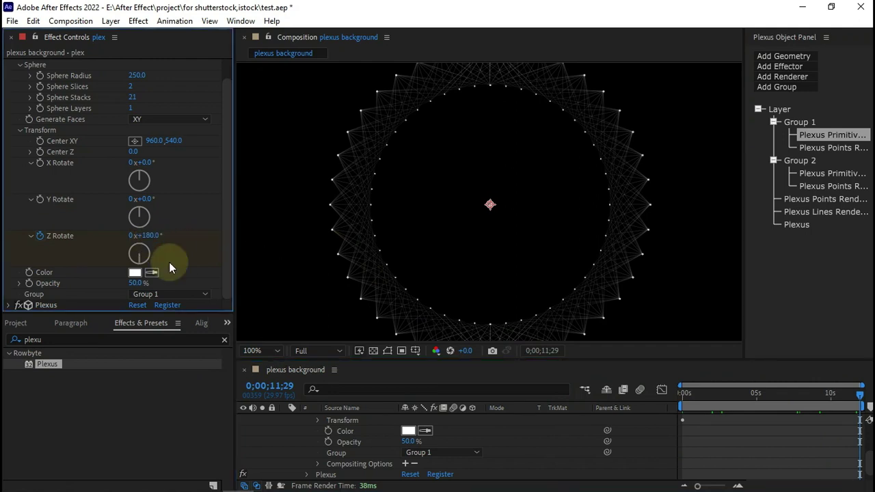
Play back the composition to review the counter-rotating rings, including a section starting near 0;00;02;11
{"action": "key", "text": "space"}
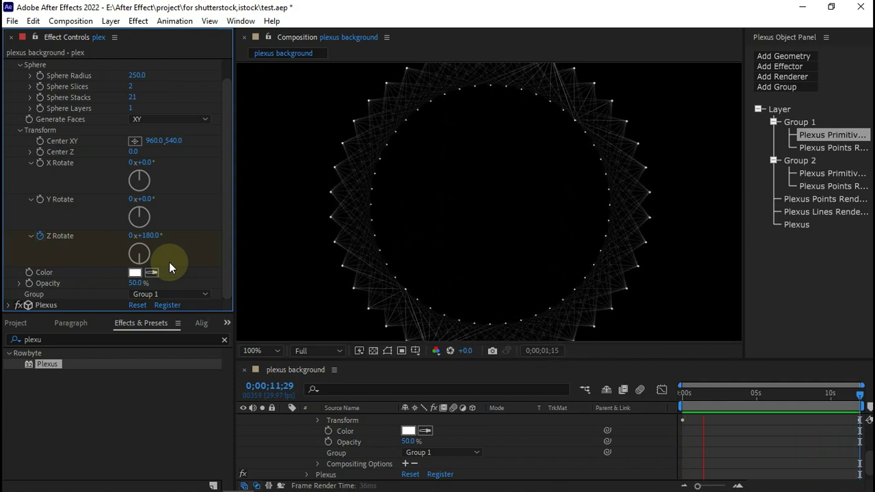
{"action": "left_click", "coordinate": [717, 393]}
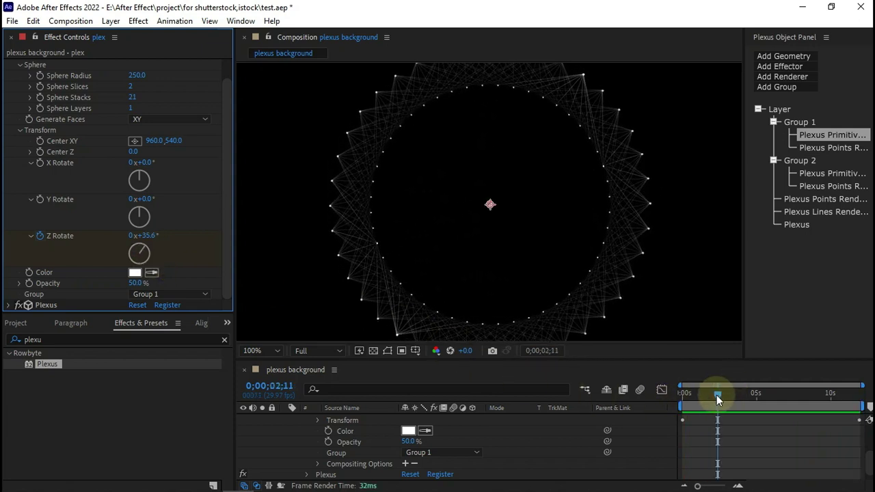
{"action": "key", "text": "space"}
{"action": "key", "text": "space"}
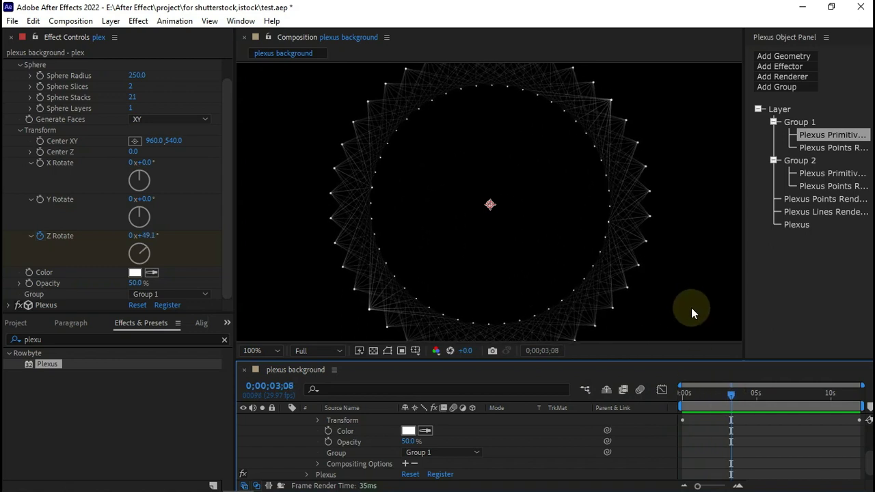
{"action": "left_click", "coordinate": [830, 265]}
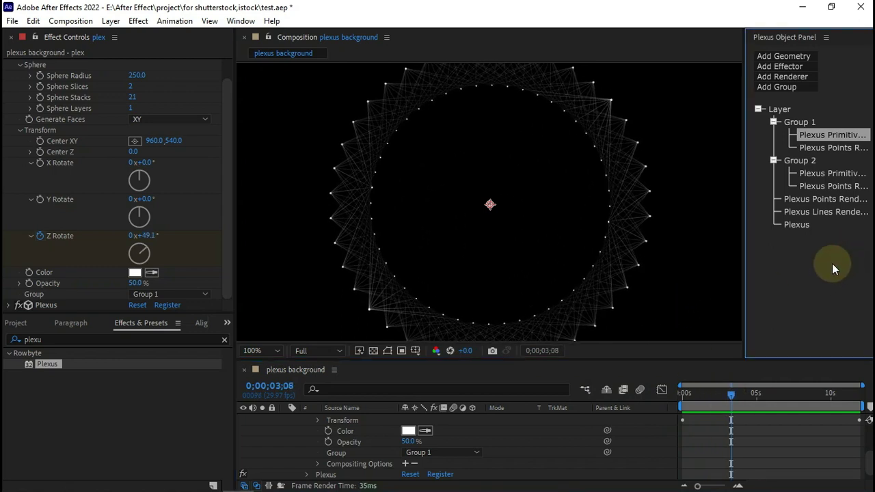
Collapse the plex layer's properties in the timeline and reselect the layer
{"action": "left_click", "coordinate": [263, 351]}
{"action": "left_click", "coordinate": [250, 128]}
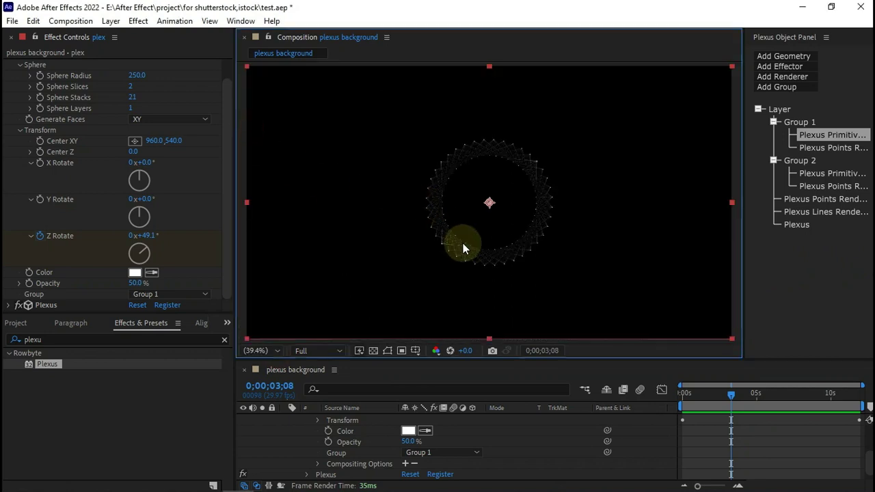
{"action": "scroll", "coordinate": [289, 427], "scroll_direction": "up", "scroll_amount": 3}
{"action": "left_click", "coordinate": [285, 424]}
{"action": "left_click", "coordinate": [285, 422]}
{"action": "left_click", "coordinate": [390, 442]}
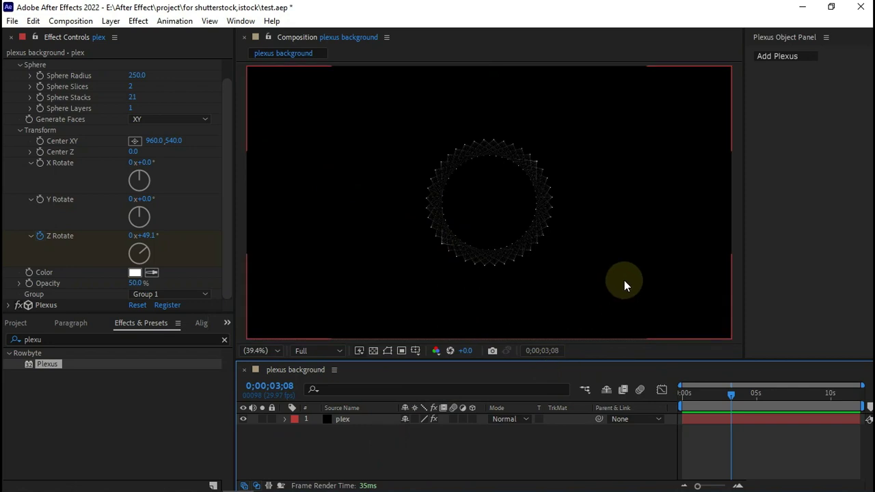
{"action": "left_click", "coordinate": [368, 419]}
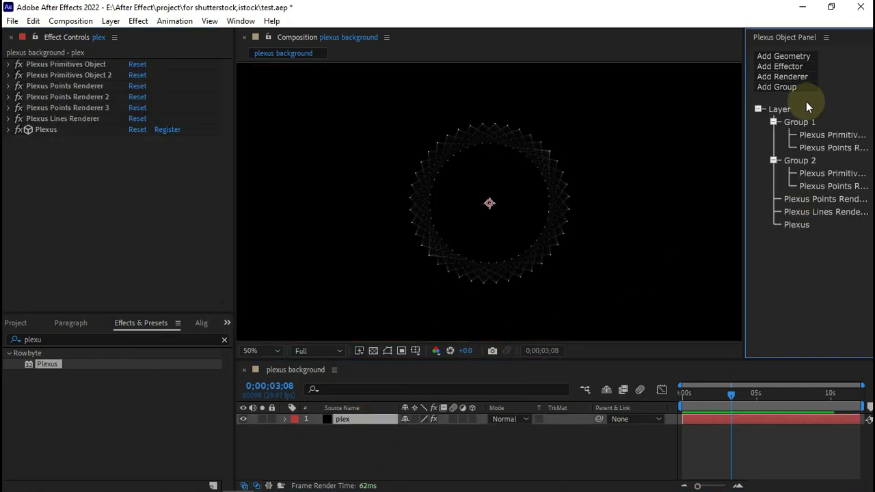
Add a third Primitives geometry and a Noise effector to the Plexus setup
{"action": "left_click", "coordinate": [783, 58]}
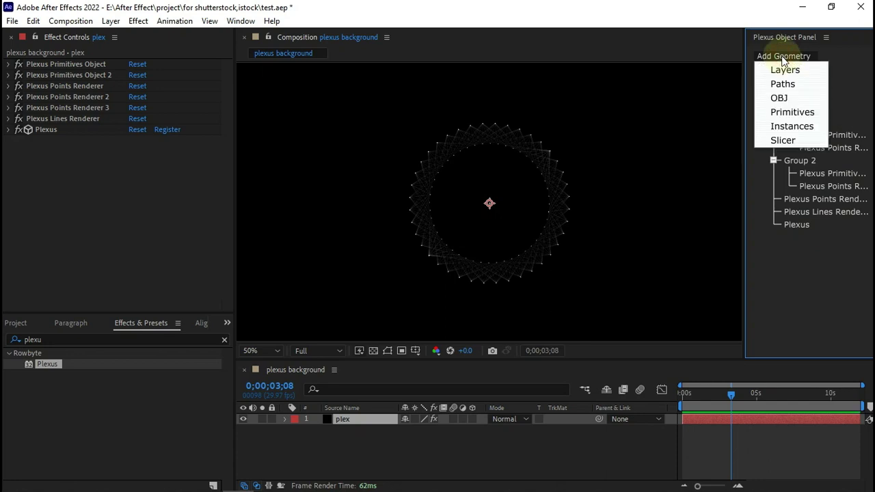
{"action": "left_click", "coordinate": [786, 111]}
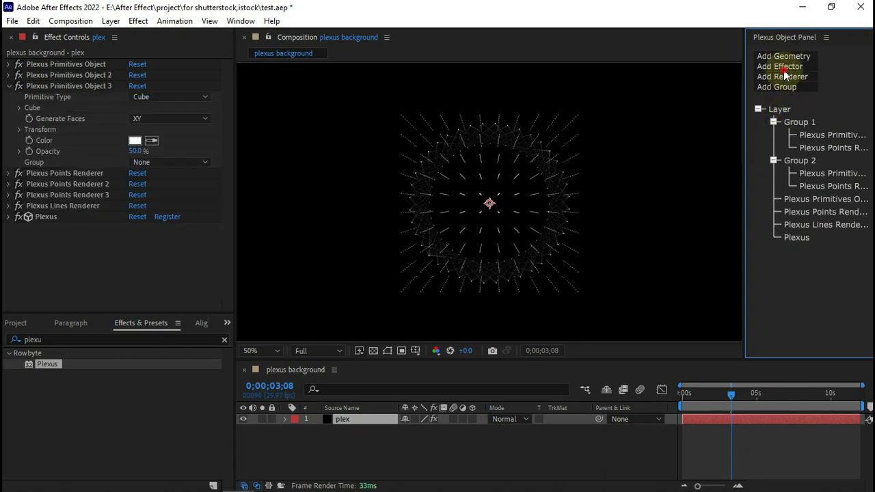
{"action": "left_click", "coordinate": [784, 68]}
{"action": "left_click", "coordinate": [783, 80]}
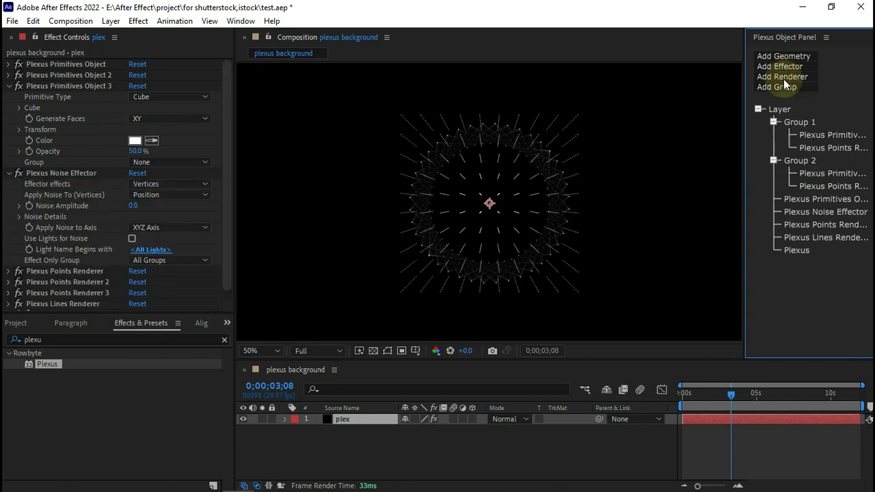
Raise the noise effector's Noise Amplitude to about 138 and restrict its effect to Group 3
{"action": "left_click", "coordinate": [817, 212]}
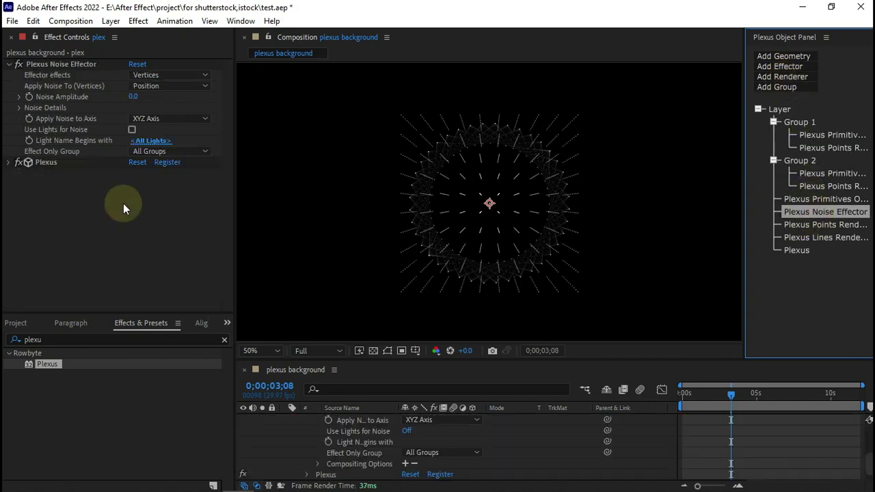
{"action": "left_click", "coordinate": [137, 98]}
{"action": "left_click_drag", "start_coordinate": [144, 99], "coordinate": [239, 118]}
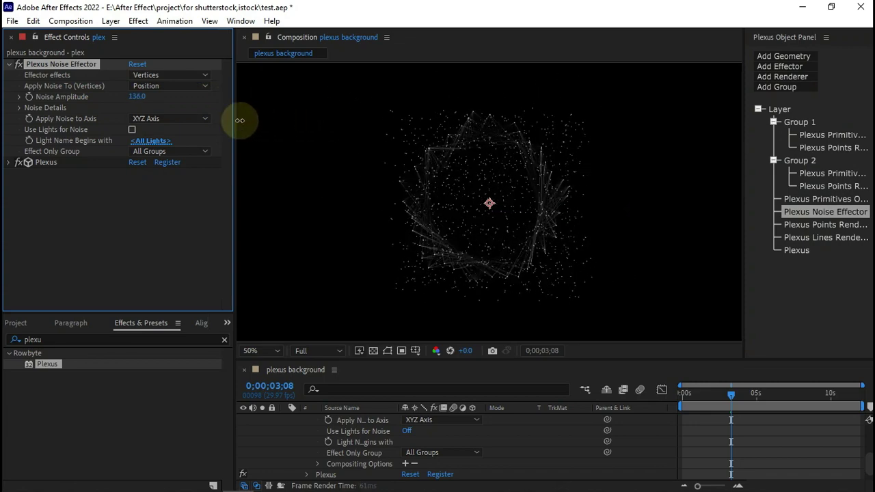
{"action": "left_click", "coordinate": [157, 151]}
{"action": "left_click", "coordinate": [163, 193]}
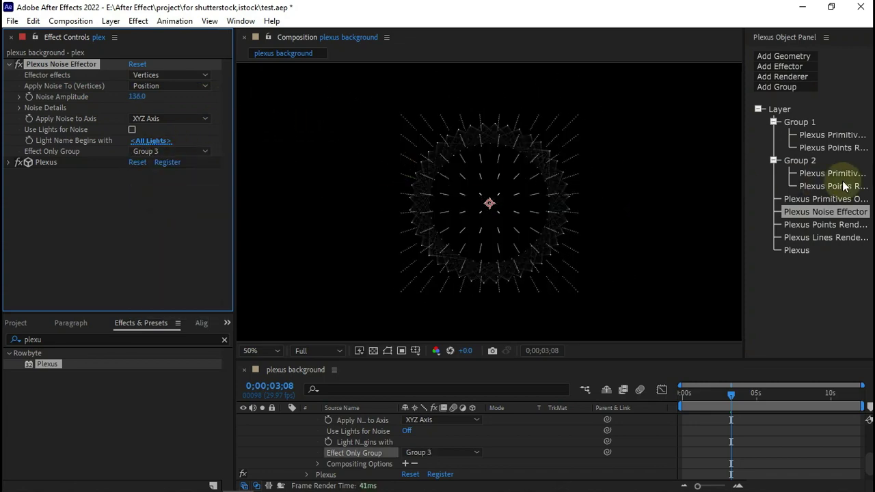
Assign the third primitive to Group 3, expand its Transform settings, and change its Primitive Type to Sphere
{"action": "left_click", "coordinate": [817, 199]}
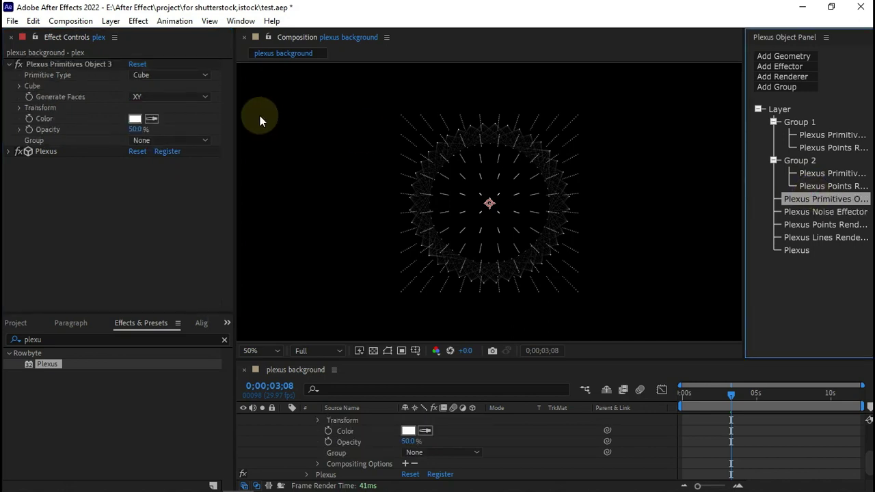
{"action": "left_click", "coordinate": [140, 141]}
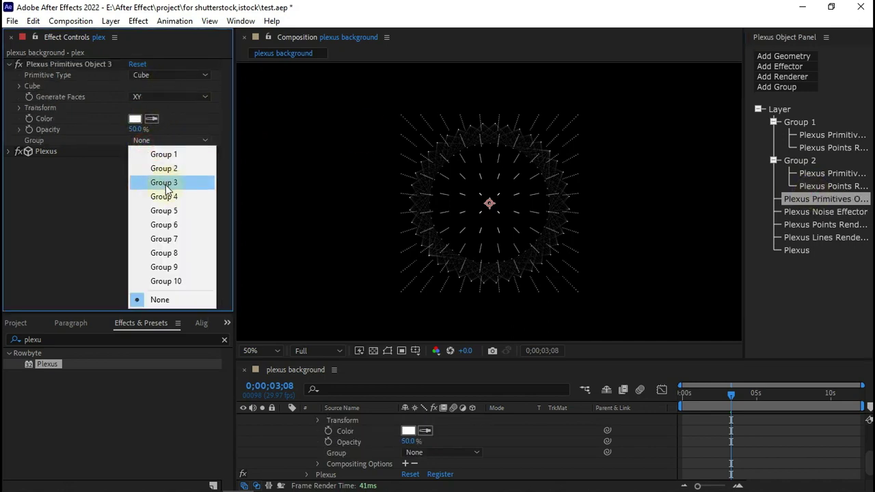
{"action": "left_click", "coordinate": [165, 183]}
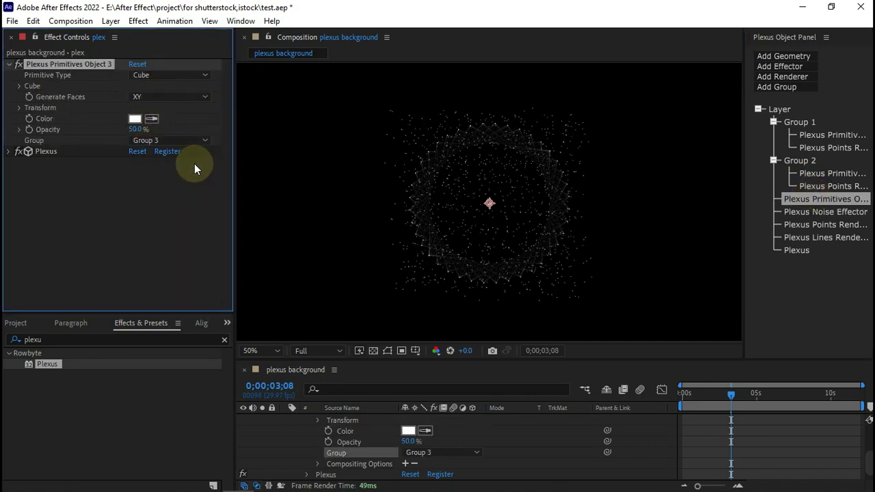
{"action": "left_click", "coordinate": [20, 108]}
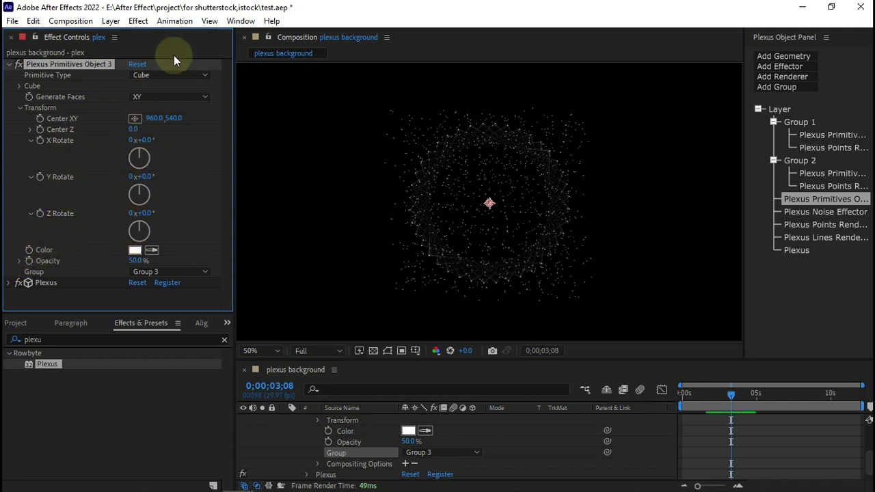
{"action": "left_click", "coordinate": [158, 74]}
{"action": "left_click", "coordinate": [155, 104]}
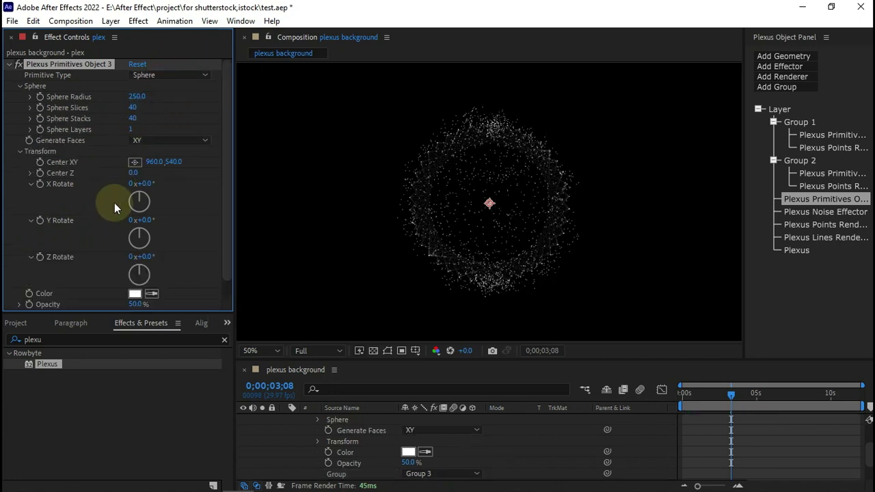
Try a Center Z of -709 for the Group 3 sphere
{"action": "left_click_drag", "start_coordinate": [134, 178], "coordinate": [20, 185]}
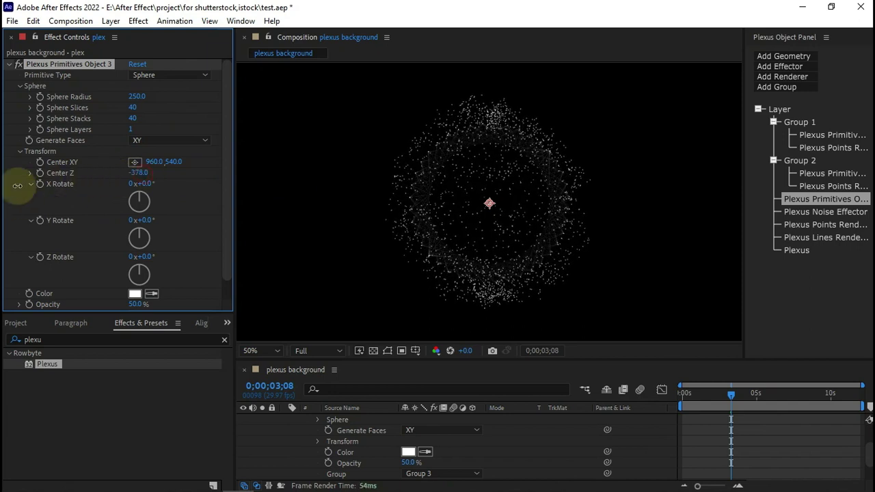
{"action": "scroll", "coordinate": [62, 237], "scroll_direction": "down", "scroll_amount": 1}
{"action": "mouse_move", "coordinate": [143, 162]}
{"action": "left_mouse_down"}
{"action": "mouse_move", "coordinate": [132, 154]}
{"action": "mouse_move", "coordinate": [25, 168]}
{"action": "mouse_move", "coordinate": [155, 153]}
{"action": "left_mouse_up"}
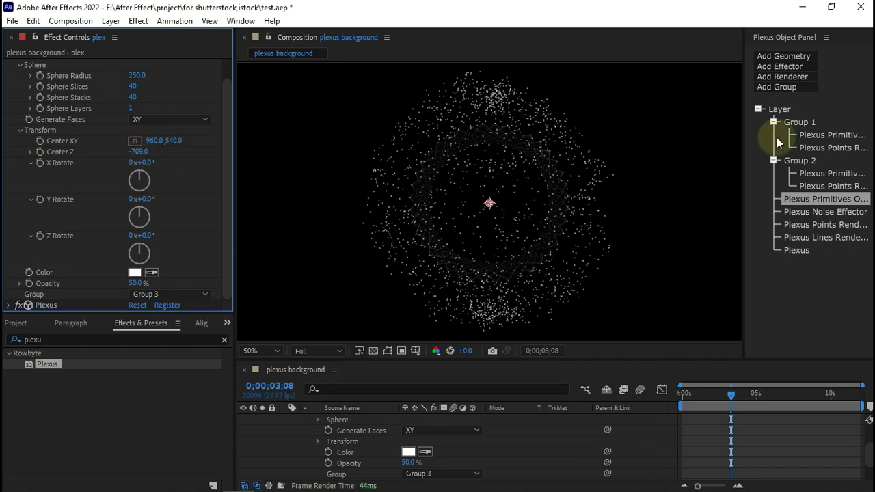
Try moving the Group 1 primitive along Z and undo the change
{"action": "left_click", "coordinate": [831, 135]}
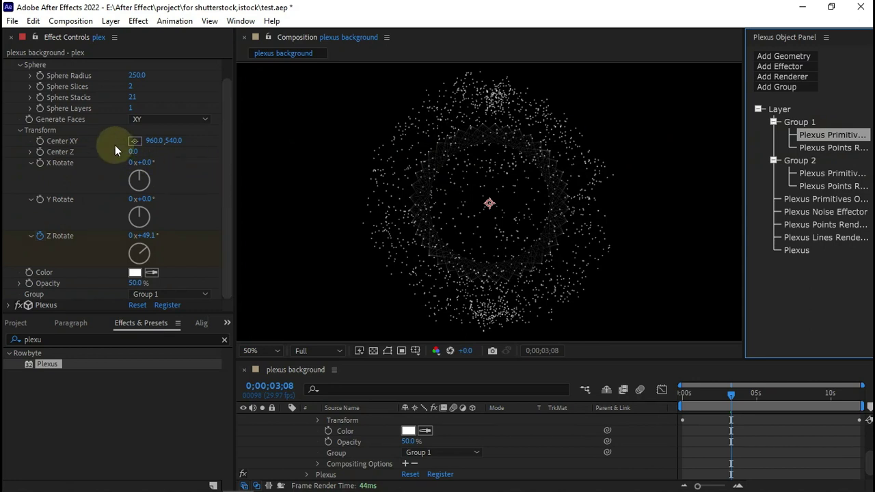
{"action": "left_click_drag", "start_coordinate": [135, 152], "coordinate": [203, 203]}
{"action": "key", "text": "ctrl+z"}
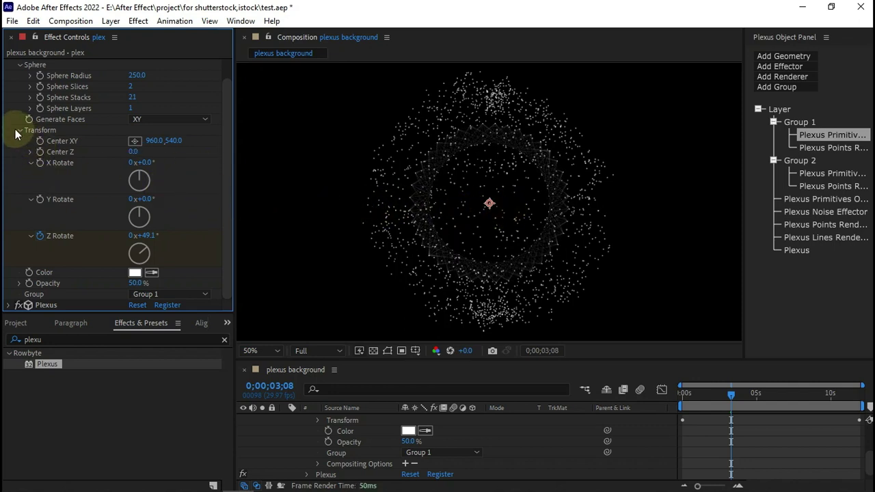
Set the Group 3 sphere's Center Z to 700
{"action": "left_click", "coordinate": [803, 212]}
{"action": "left_click", "coordinate": [801, 200]}
{"action": "left_click", "coordinate": [141, 152]}
{"action": "type", "text": "700"}
{"action": "key", "text": "Return"}
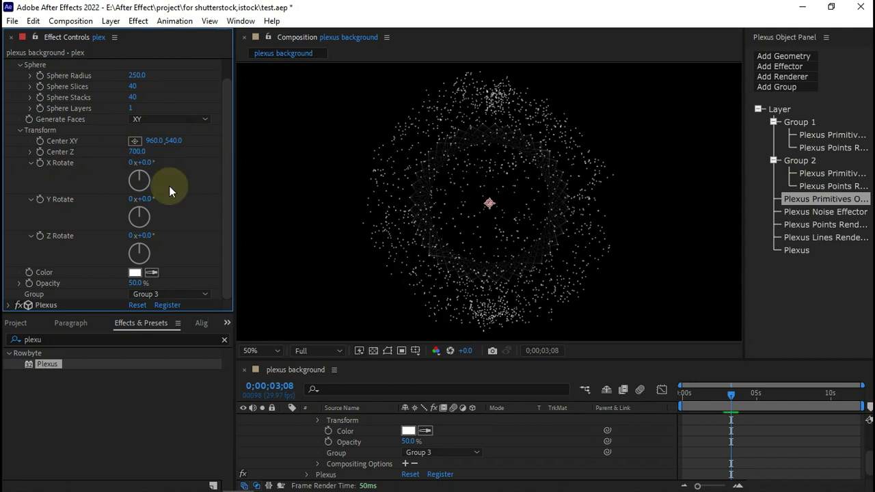
Add a Triangulation renderer to the Plexus setup with the composition shown at 100%
{"action": "scroll", "coordinate": [464, 213], "scroll_direction": "up", "scroll_amount": 2}
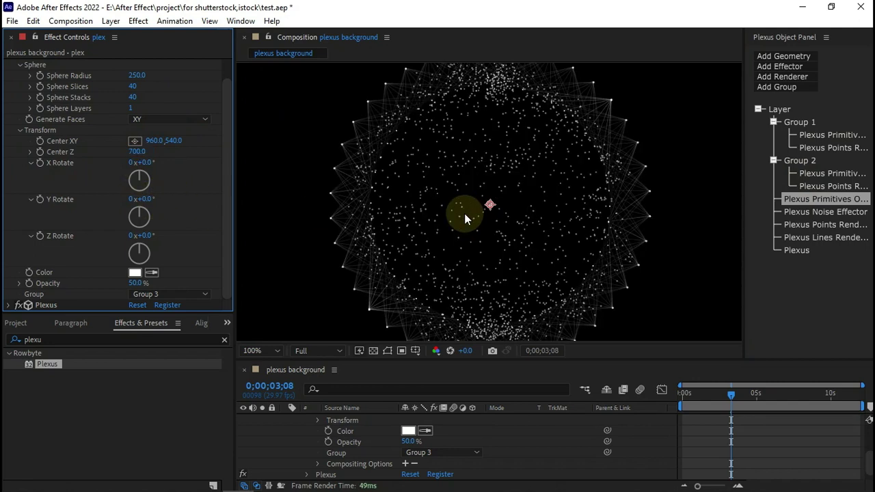
{"action": "scroll", "coordinate": [457, 218], "scroll_direction": "down", "scroll_amount": 2}
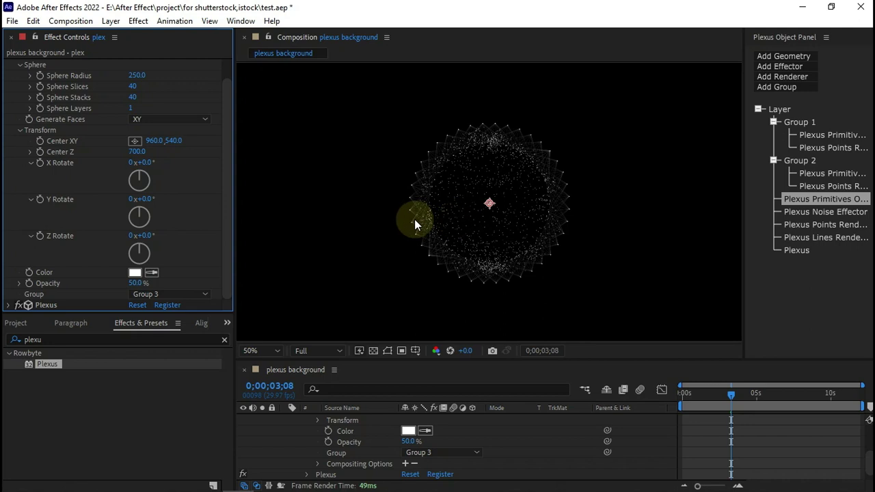
{"action": "scroll", "coordinate": [440, 210], "scroll_direction": "up", "scroll_amount": 2}
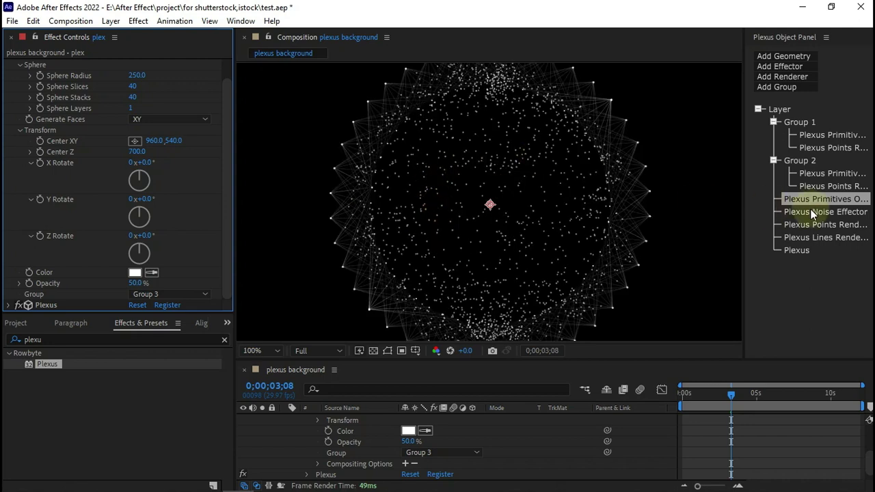
{"action": "left_click", "coordinate": [782, 77]}
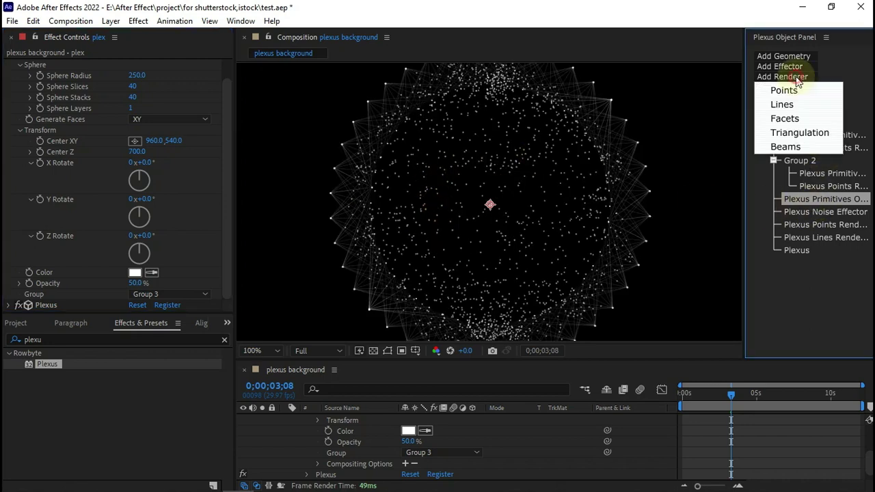
{"action": "left_click", "coordinate": [794, 134]}
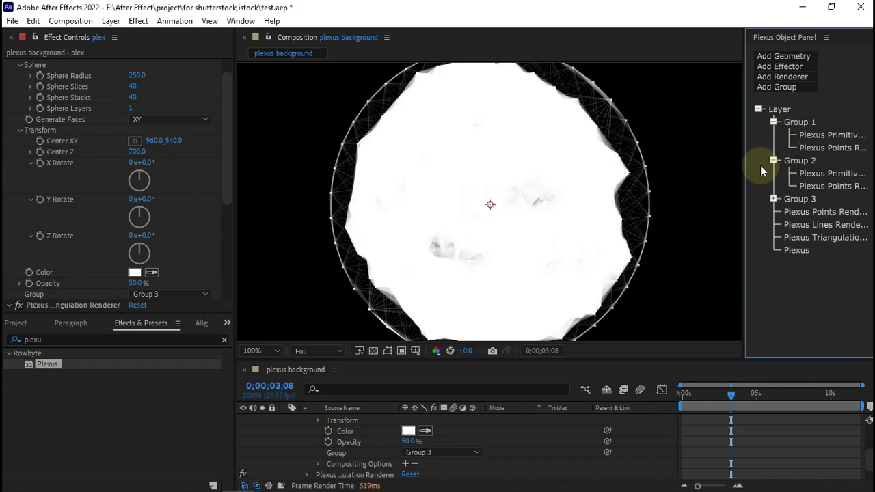
Set the Triangulation renderer to draw between vertices of only one group, Group 3, with a Maximum Distance of 20
{"action": "left_click", "coordinate": [813, 235]}
{"action": "left_click", "coordinate": [147, 233]}
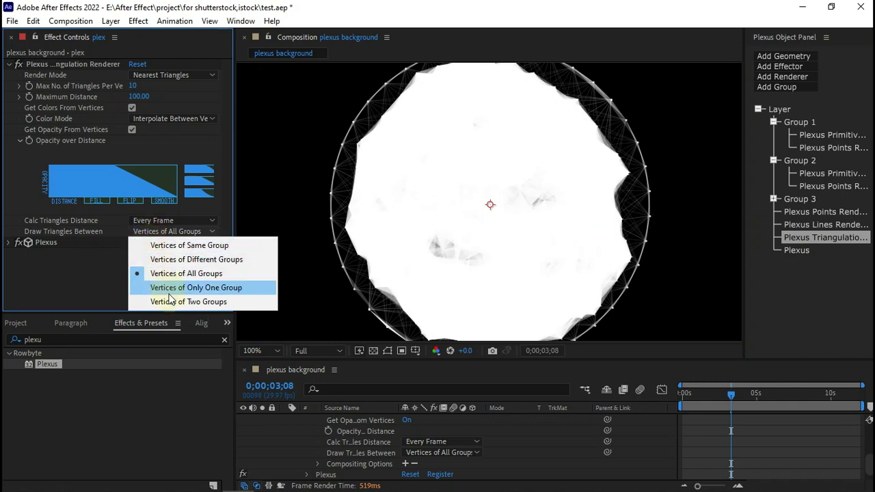
{"action": "left_click", "coordinate": [202, 291]}
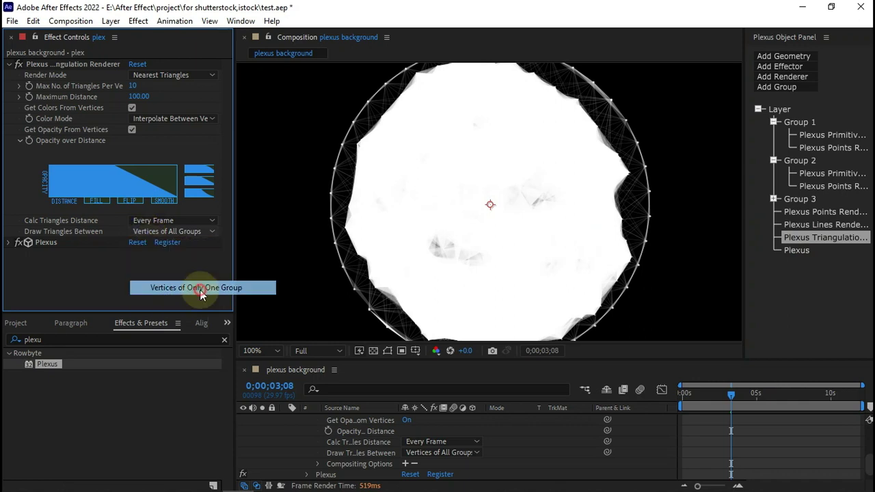
{"action": "left_click", "coordinate": [172, 243]}
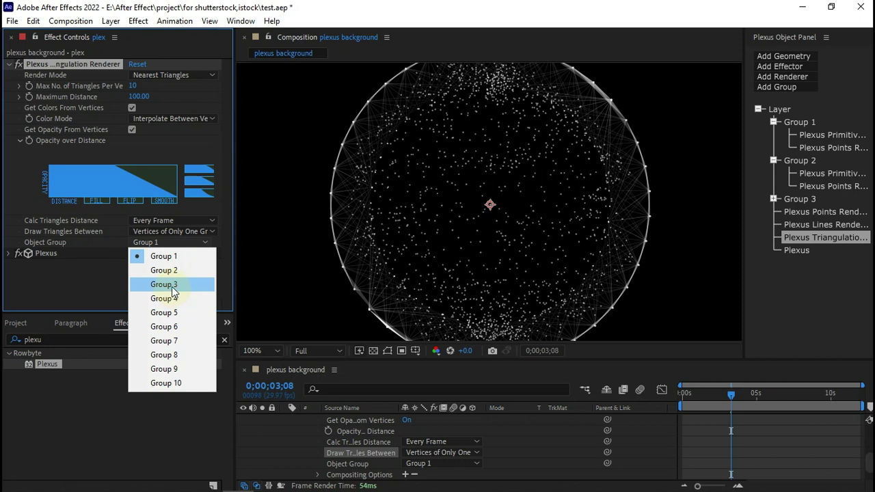
{"action": "left_click", "coordinate": [172, 286]}
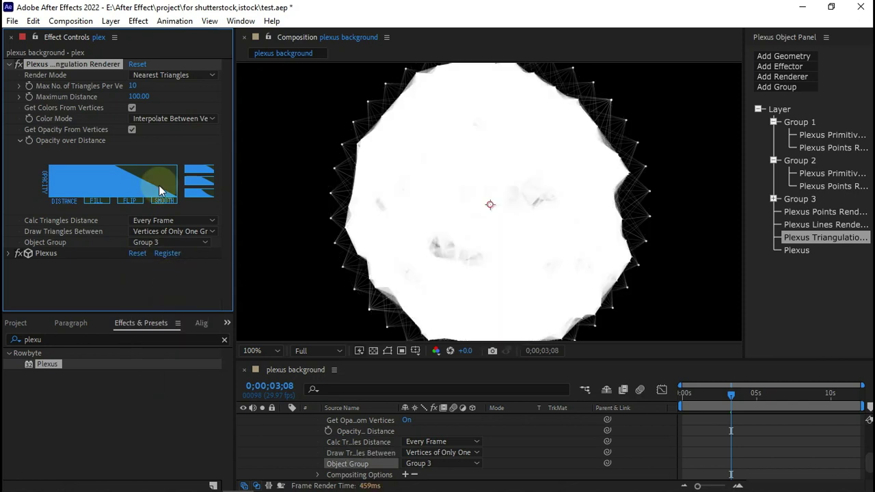
{"action": "left_click", "coordinate": [139, 96]}
{"action": "type", "text": "20"}
{"action": "key", "text": "Return"}
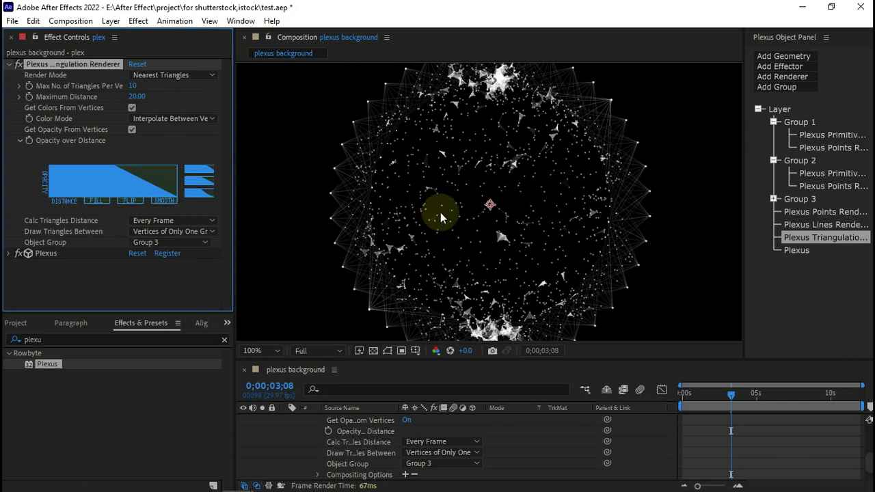
Add a second Lines renderer to the Plexus setup and have it draw lines only within Group 3
{"action": "left_click", "coordinate": [783, 76]}
{"action": "left_click", "coordinate": [786, 104]}
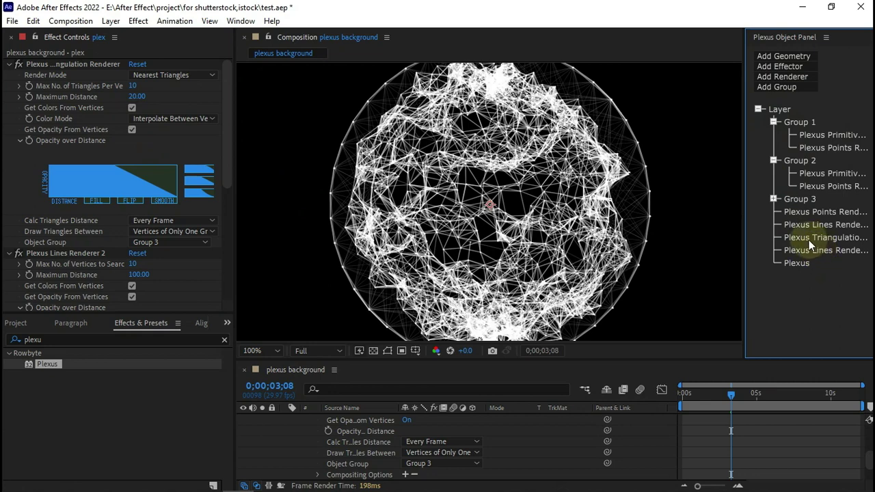
{"action": "left_click", "coordinate": [820, 251]}
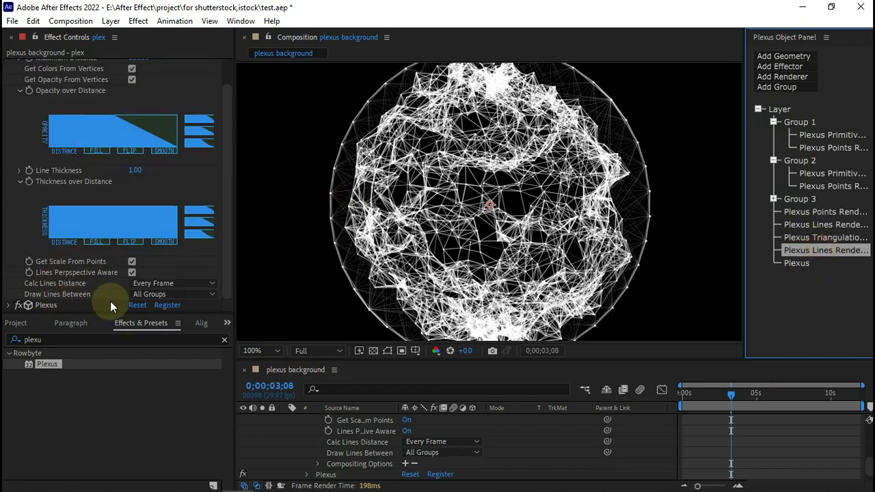
{"action": "left_click", "coordinate": [147, 295]}
{"action": "left_click", "coordinate": [161, 351]}
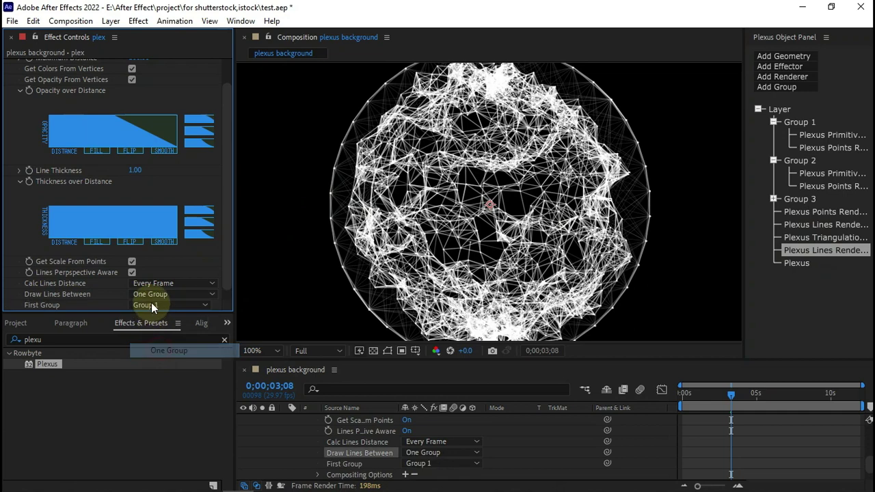
{"action": "left_click", "coordinate": [154, 305]}
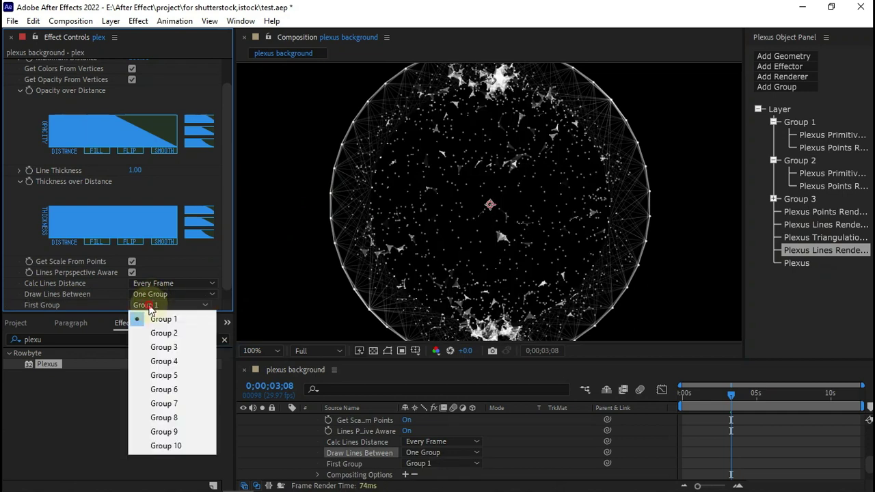
{"action": "left_click", "coordinate": [161, 349]}
Set the second Lines renderer's Line Thickness to 0.4, Maximum Distance to 50 and maximum number of vertices to search to 2
{"action": "left_click", "coordinate": [136, 171]}
{"action": "type", "text": "4"}
{"action": "left_click", "coordinate": [137, 177]}
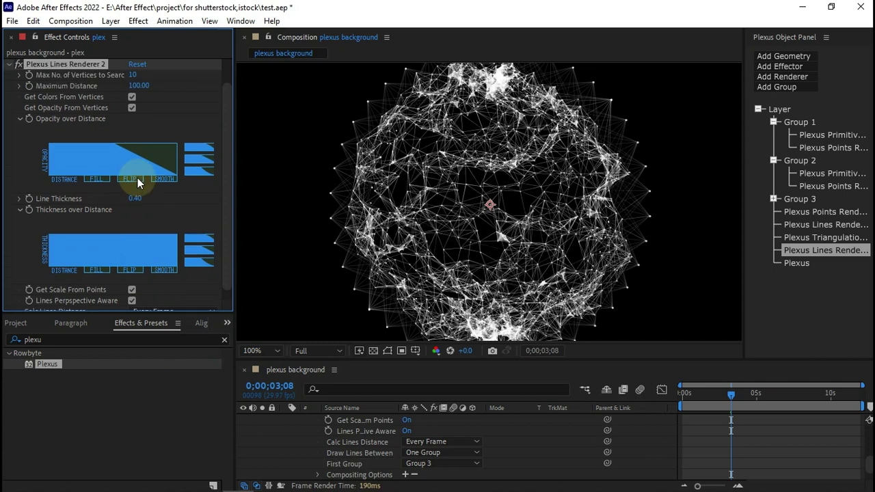
{"action": "left_click", "coordinate": [139, 85]}
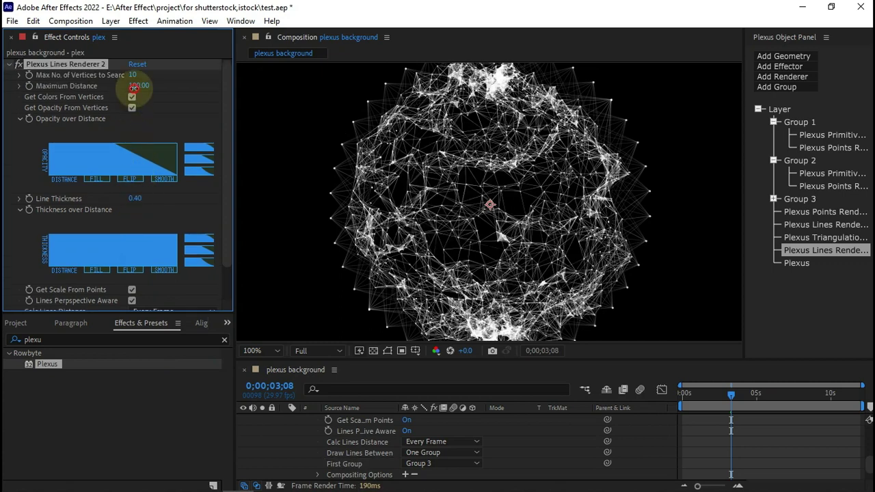
{"action": "type", "text": "50"}
{"action": "left_click", "coordinate": [144, 103]}
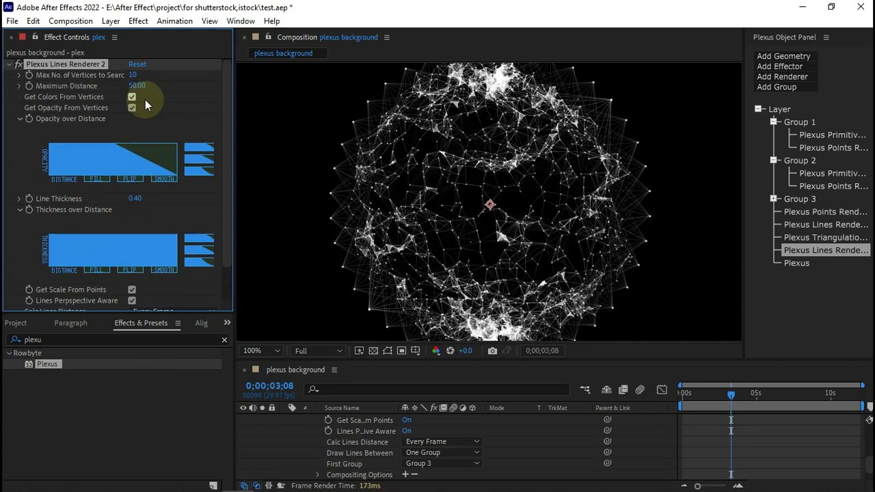
{"action": "left_click", "coordinate": [133, 75]}
{"action": "type", "text": "2"}
{"action": "left_click", "coordinate": [154, 116]}
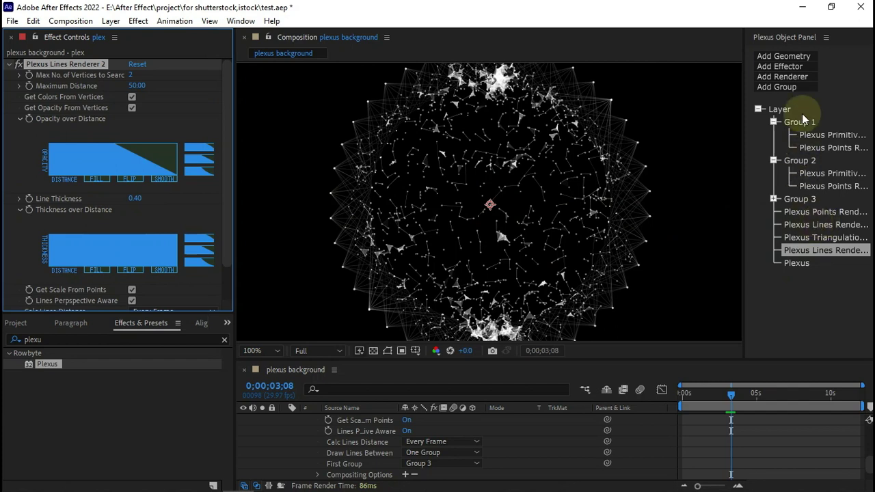
Add a Plexus Transform effector that affects only Group 3
{"action": "left_click", "coordinate": [782, 76]}
{"action": "left_click", "coordinate": [779, 67]}
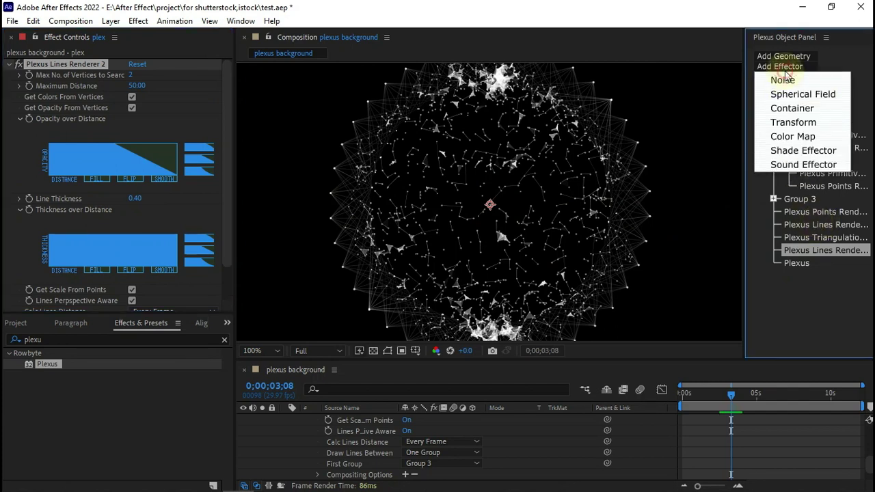
{"action": "left_click", "coordinate": [794, 121]}
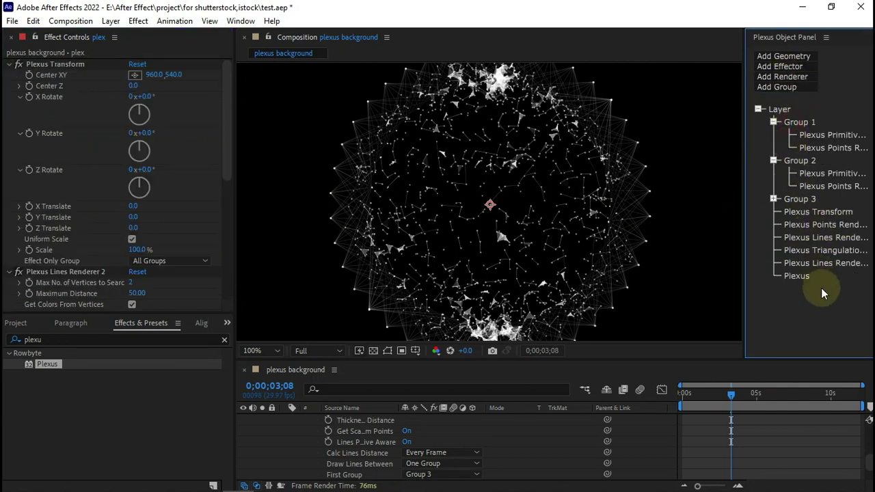
{"action": "left_click", "coordinate": [817, 212]}
{"action": "left_click", "coordinate": [151, 262]}
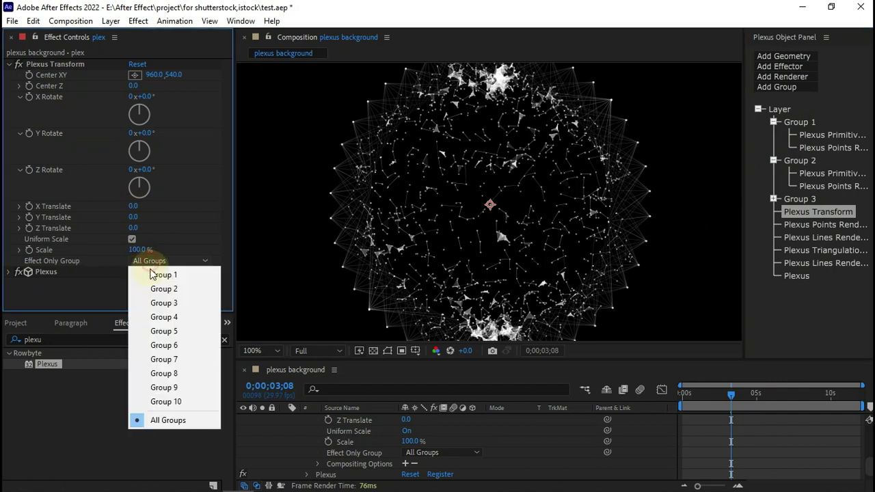
{"action": "left_click", "coordinate": [164, 303]}
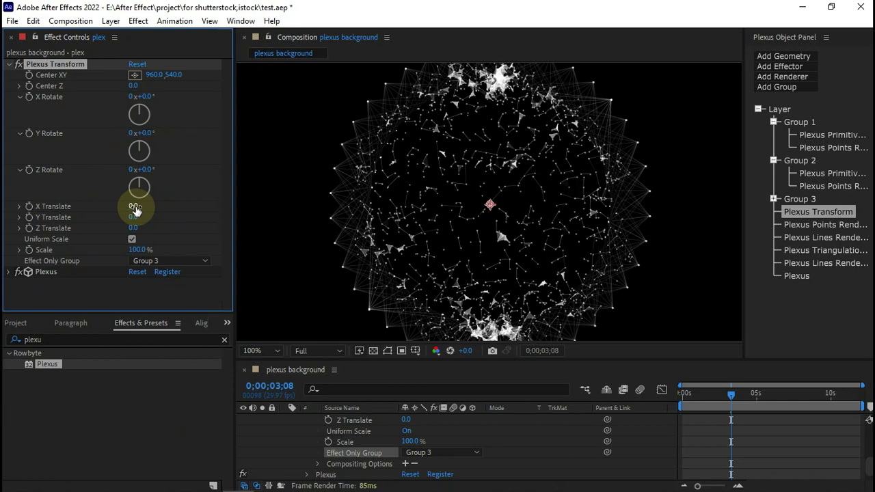
Try positive Z Translate values up to 1359 on the Group 3 Transform effector
{"action": "left_click_drag", "start_coordinate": [133, 228], "coordinate": [772, 231]}
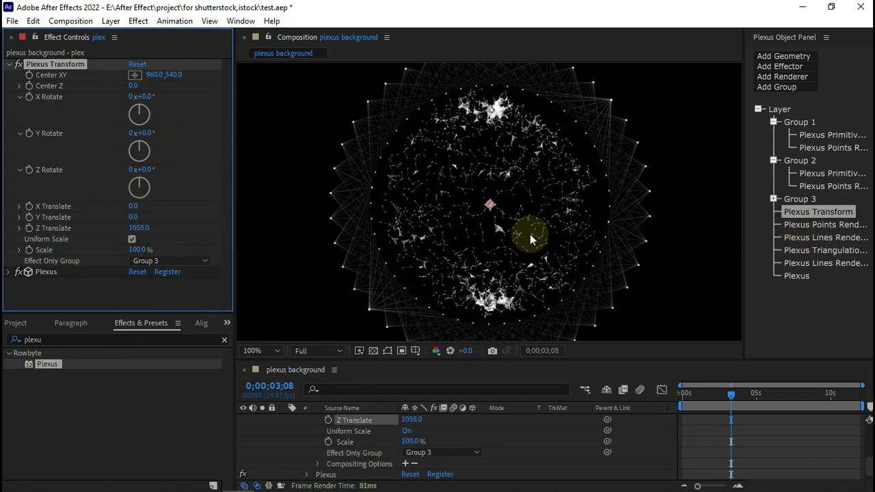
{"action": "left_click_drag", "start_coordinate": [139, 228], "coordinate": [281, 237]}
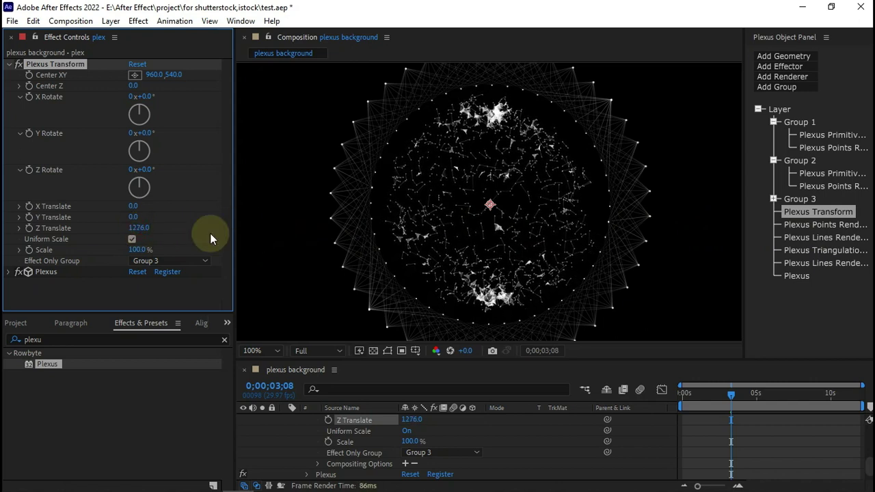
{"action": "mouse_move", "coordinate": [136, 228]}
{"action": "left_mouse_down"}
{"action": "mouse_move", "coordinate": [234, 228]}
{"action": "mouse_move", "coordinate": [134, 235]}
{"action": "left_mouse_up"}
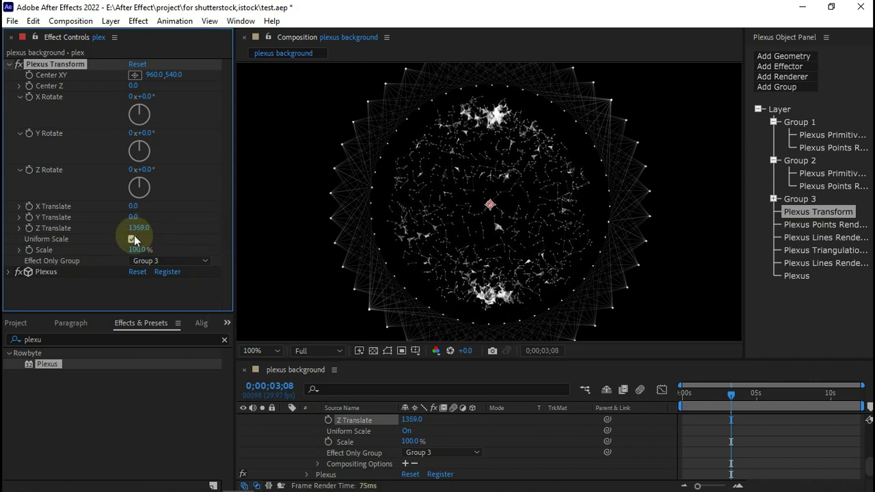
Set the Transform effector's Z Translate to -2500 and fit the whole composition in the viewer
{"action": "left_click", "coordinate": [140, 228]}
{"action": "type", "text": "-"}
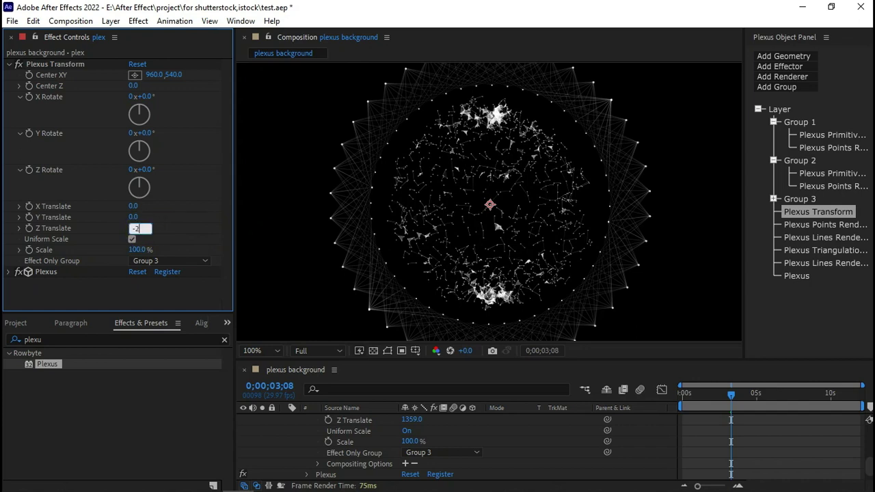
{"action": "type", "text": "2500"}
{"action": "key", "text": "Return"}
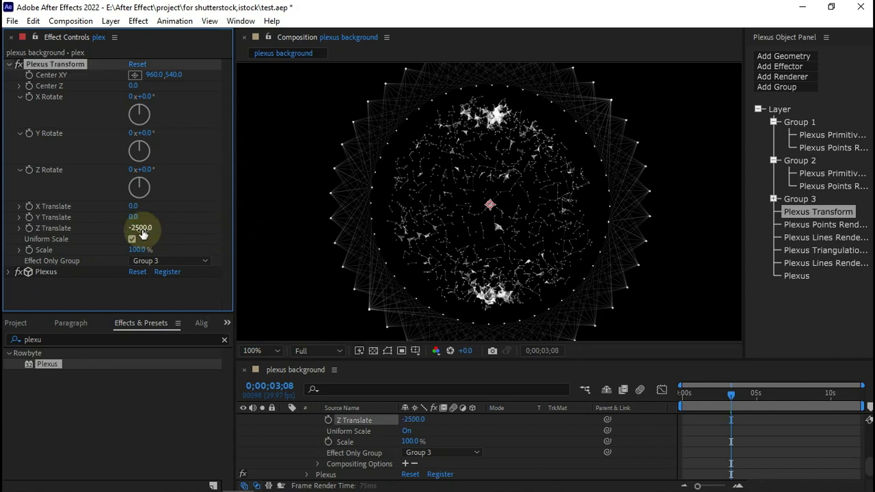
{"action": "left_click", "coordinate": [252, 351]}
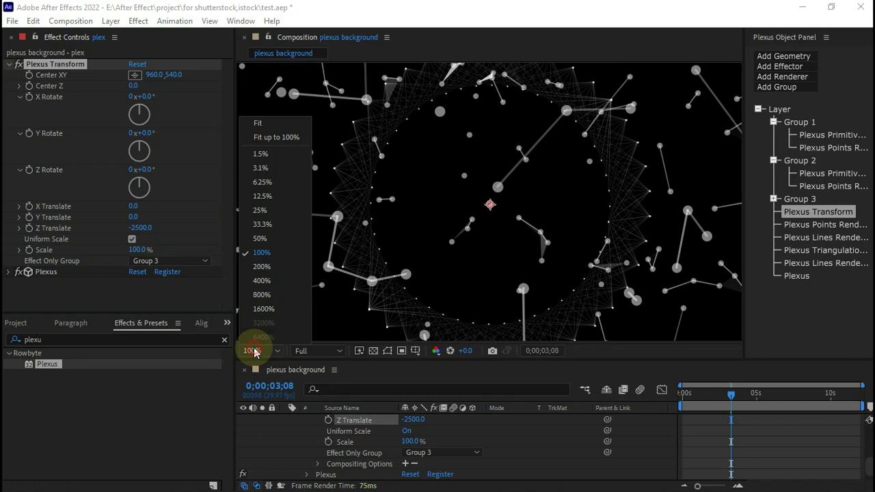
{"action": "left_click", "coordinate": [257, 125]}
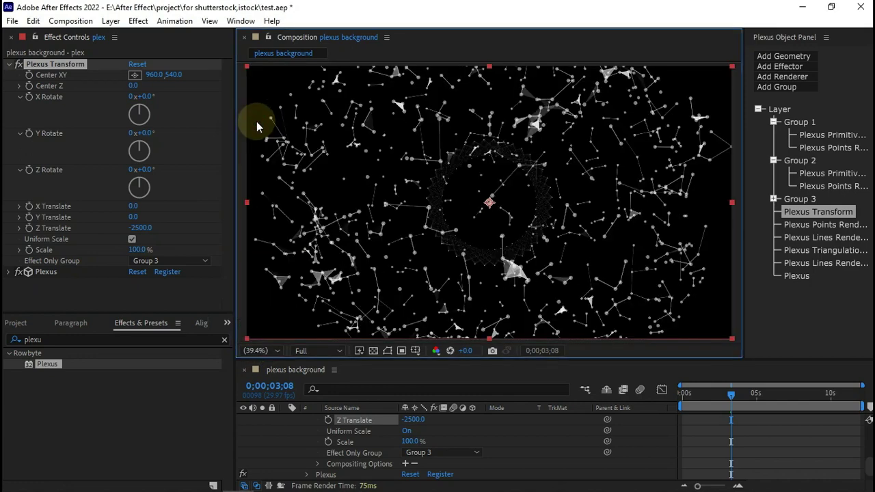
Fine-tune the Transform effector's Z Translate to -2656
{"action": "left_click", "coordinate": [140, 228]}
{"action": "left_click_drag", "start_coordinate": [140, 228], "coordinate": [107, 235]}
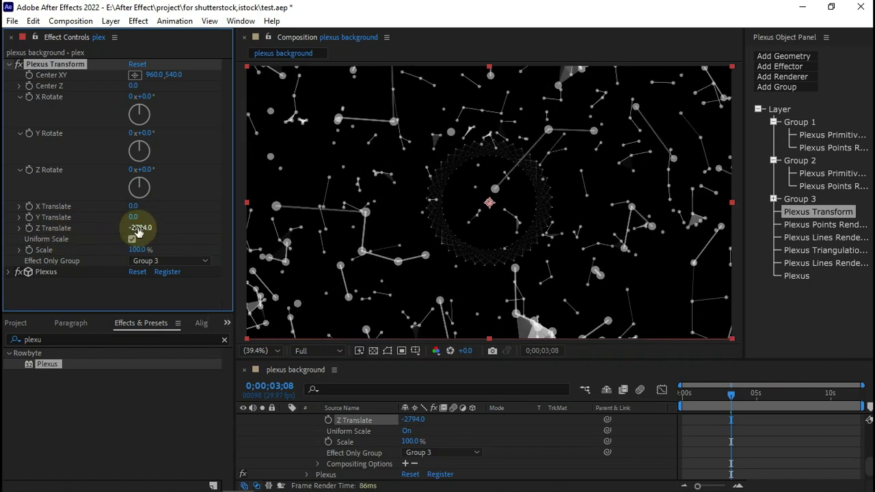
{"action": "left_click_drag", "start_coordinate": [136, 228], "coordinate": [236, 241]}
{"action": "left_click", "coordinate": [503, 186]}
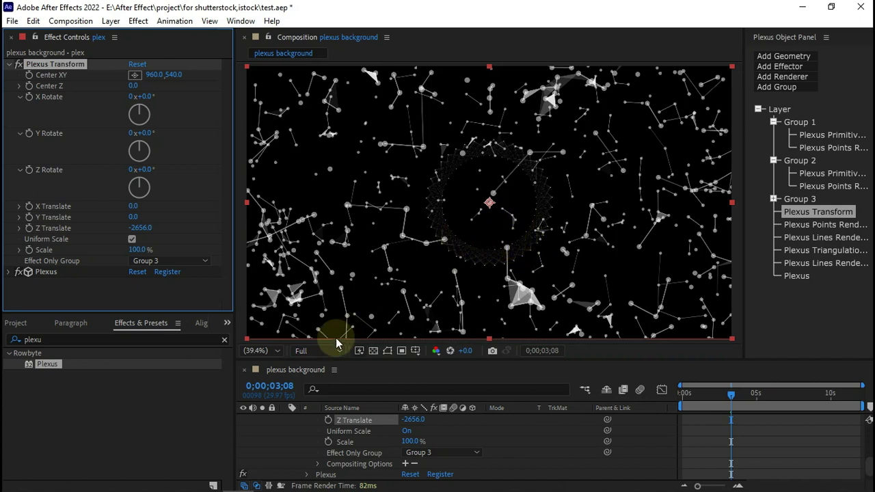
Collapse the plex layer's properties, create a black 1920 x 1080 solid named color, and save the project
{"action": "scroll", "coordinate": [280, 431], "scroll_direction": "up", "scroll_amount": 5}
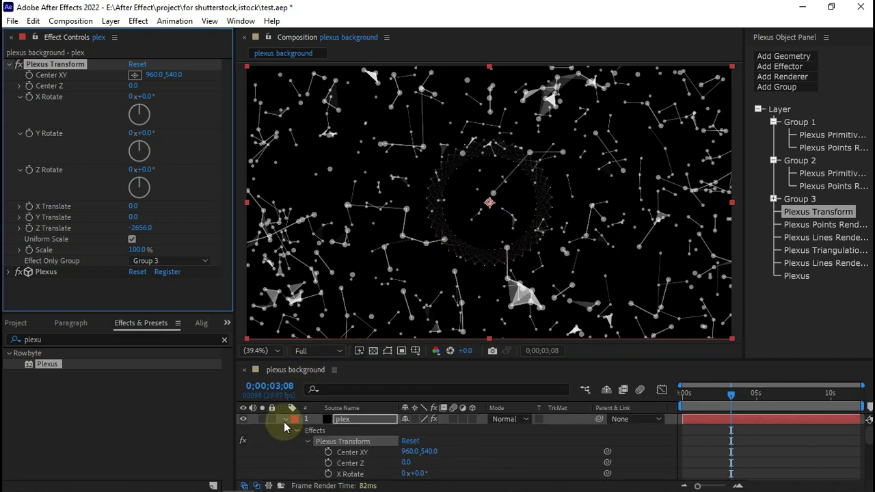
{"action": "left_click", "coordinate": [284, 419]}
{"action": "left_click", "coordinate": [374, 445]}
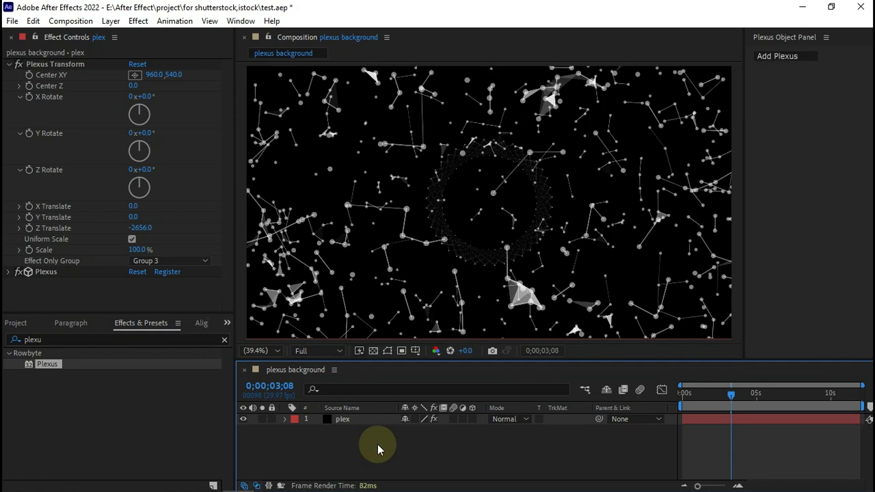
{"action": "left_click", "coordinate": [370, 443]}
{"action": "right_click", "coordinate": [370, 445]}
{"action": "mouse_move", "coordinate": [434, 291]}
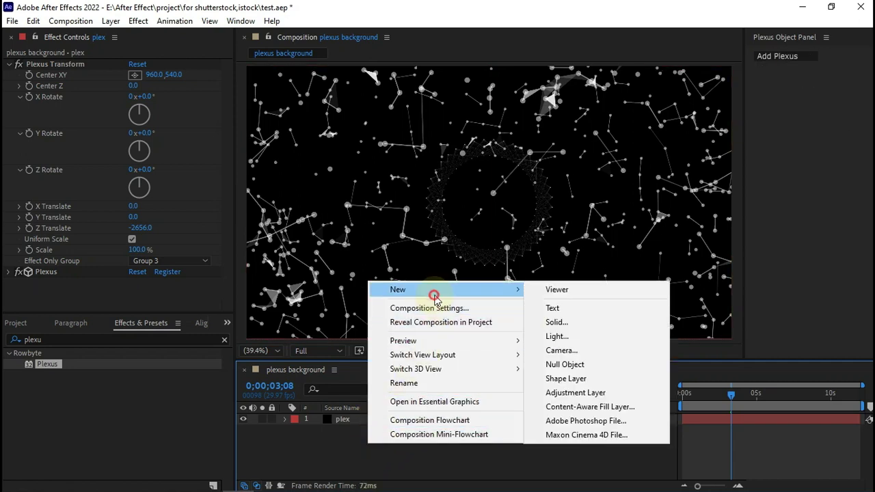
{"action": "left_click", "coordinate": [561, 323]}
{"action": "type", "text": "colo"}
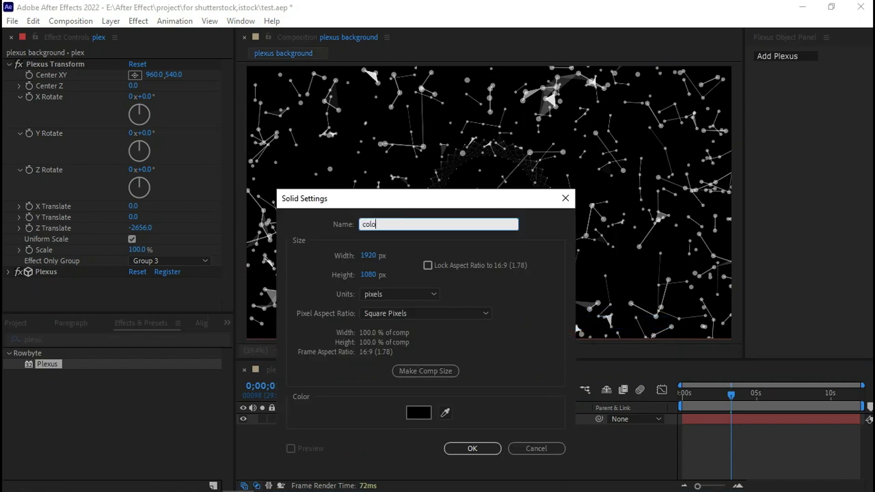
{"action": "type", "text": "r"}
{"action": "key", "text": "Return"}
{"action": "key", "text": "ctrl+s"}
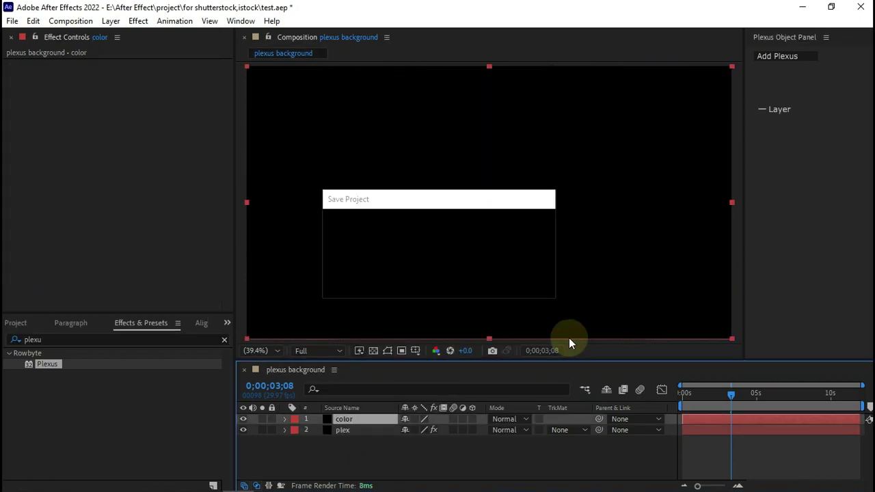
Find the Color Control effect and apply it to the color solid
{"action": "left_click", "coordinate": [45, 340]}
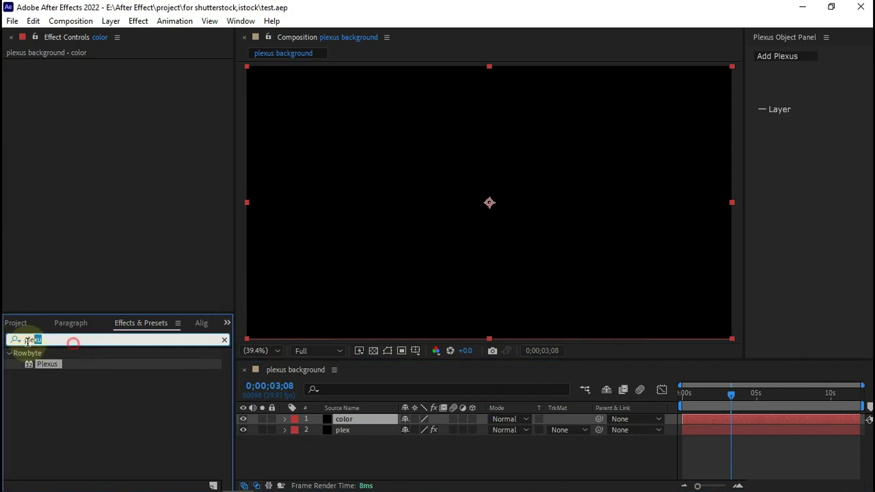
{"action": "type", "text": "color c"}
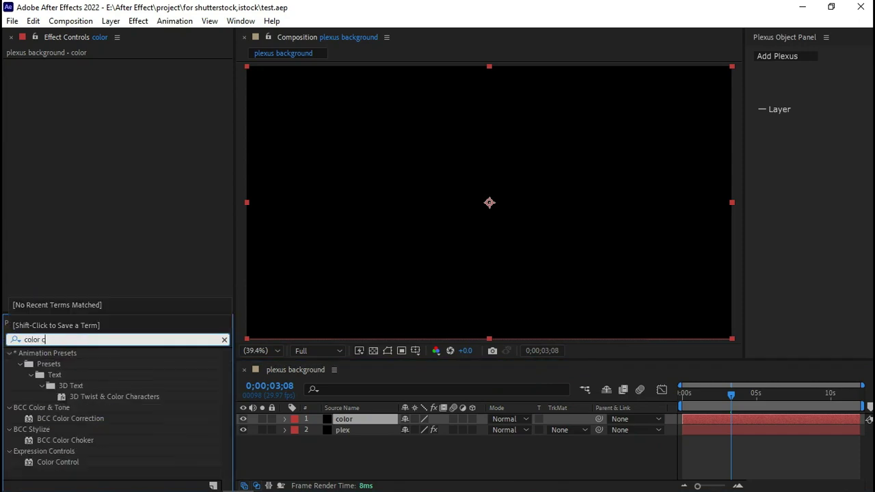
{"action": "left_click_drag", "start_coordinate": [43, 462], "coordinate": [360, 420]}
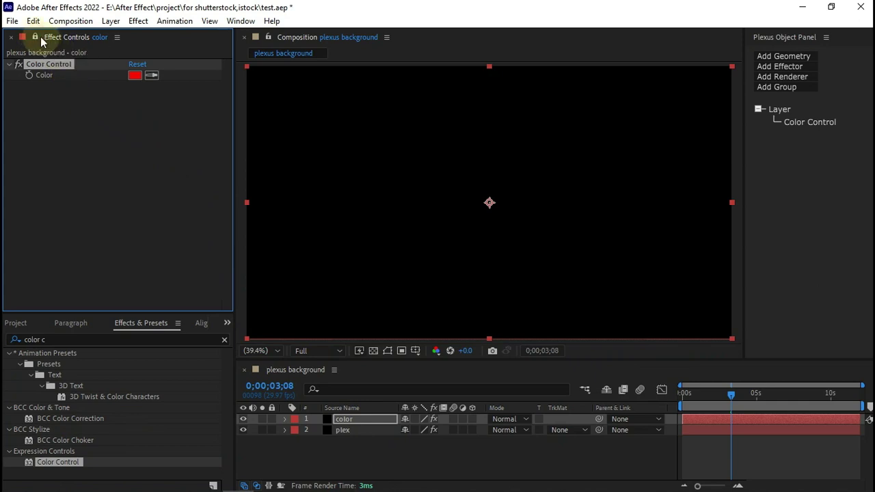
Link the Color of Group 1's Plexus Primitives object on the plex layer to the color solid's Color Control with an expression
{"action": "left_click", "coordinate": [343, 430]}
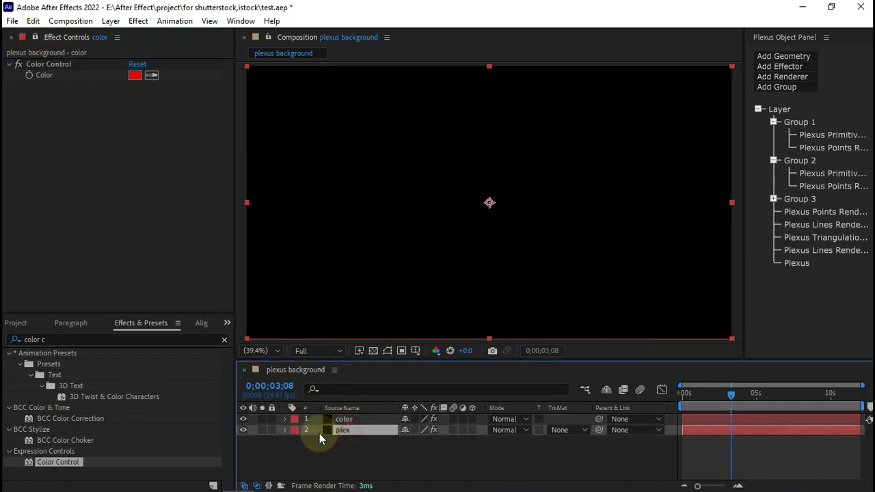
{"action": "left_click", "coordinate": [813, 135]}
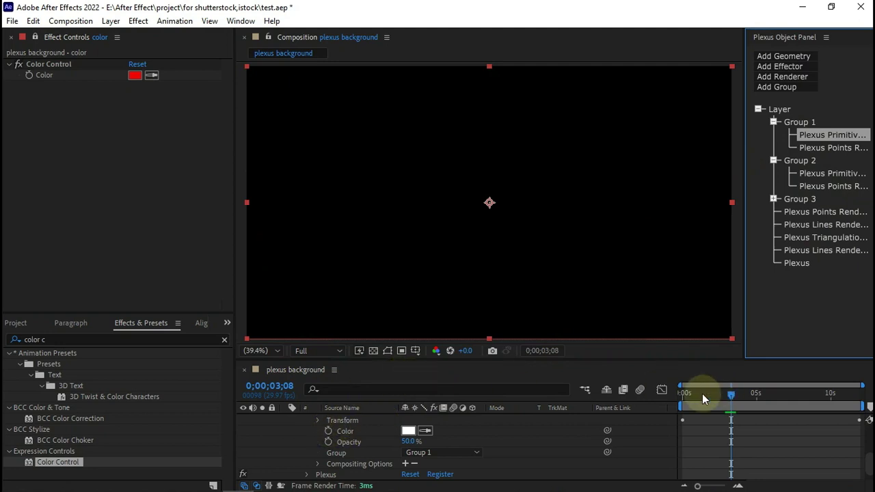
{"action": "left_click", "coordinate": [683, 393]}
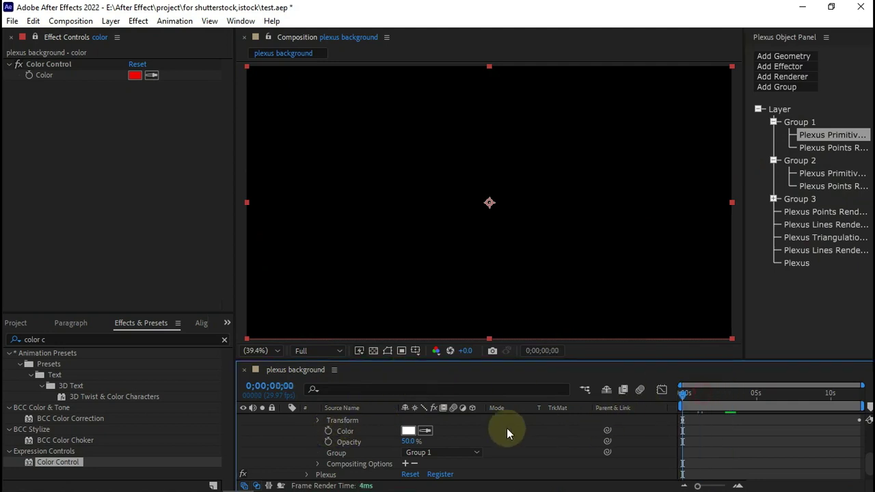
{"action": "left_click", "coordinate": [328, 431], "text": "alt"}
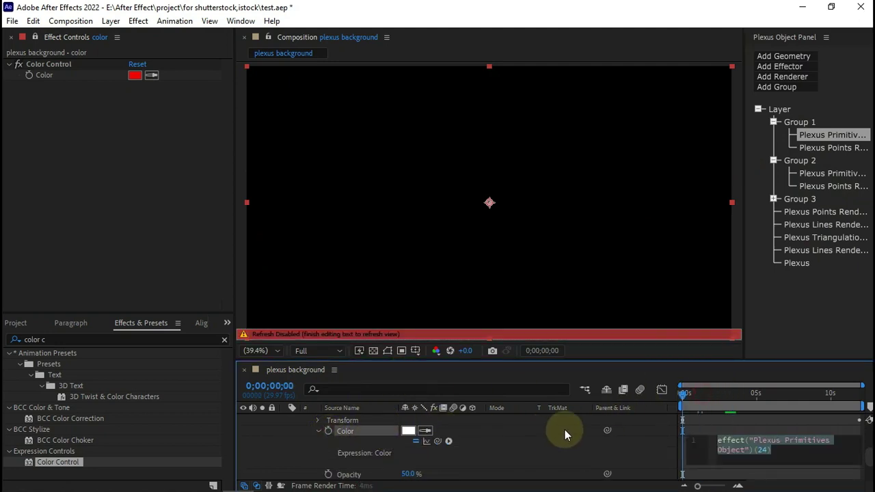
{"action": "left_click_drag", "start_coordinate": [440, 444], "coordinate": [47, 74]}
{"action": "left_click", "coordinate": [715, 429]}
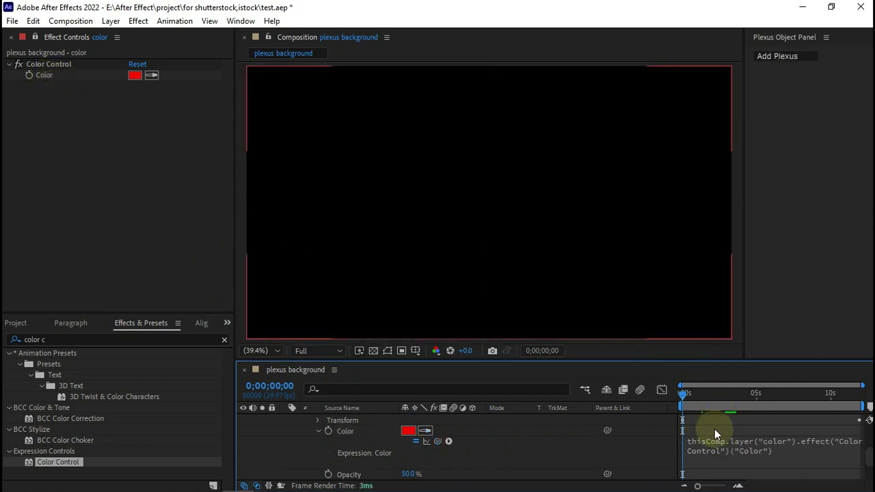
Move the playhead to 0;00;02;00 and turn the color solid into an adjustment layer
{"action": "left_click_drag", "start_coordinate": [714, 393], "coordinate": [712, 394]}
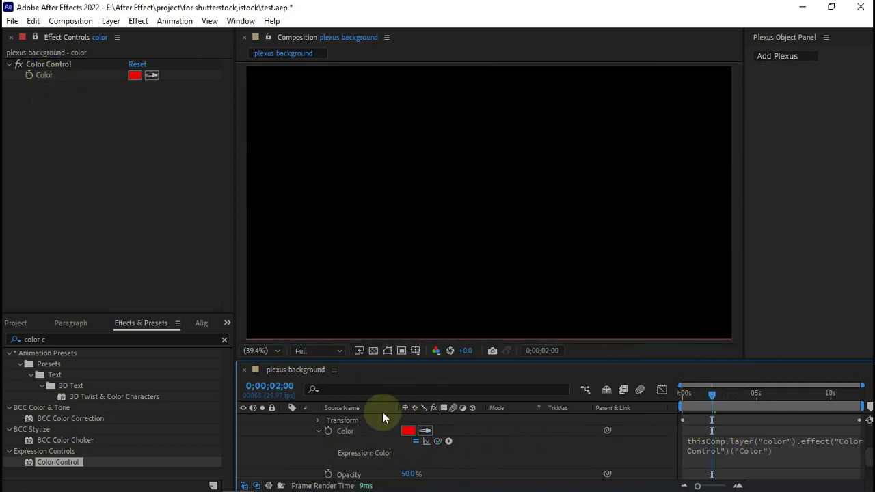
{"action": "left_click", "coordinate": [318, 431]}
{"action": "left_click", "coordinate": [286, 431]}
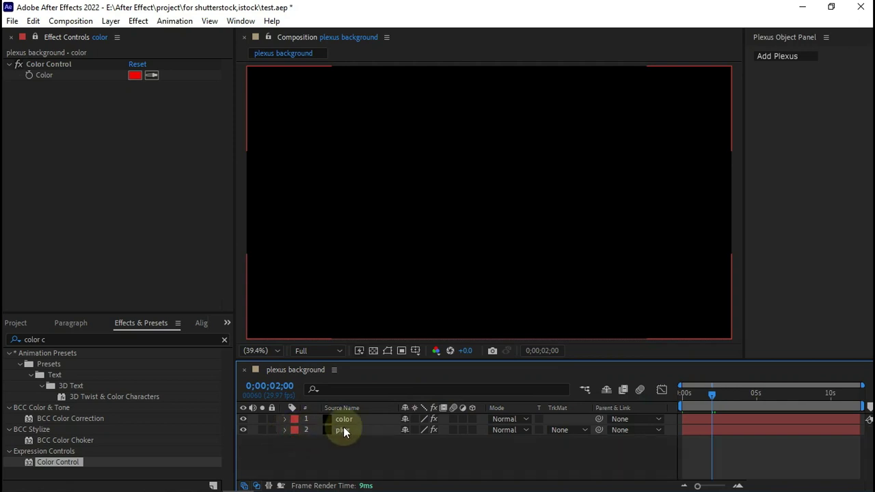
{"action": "left_click", "coordinate": [410, 432]}
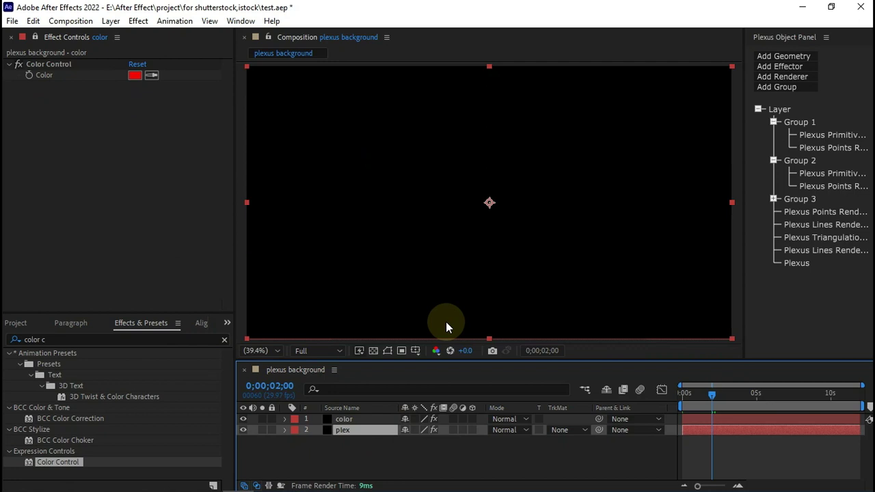
{"action": "left_click", "coordinate": [463, 419]}
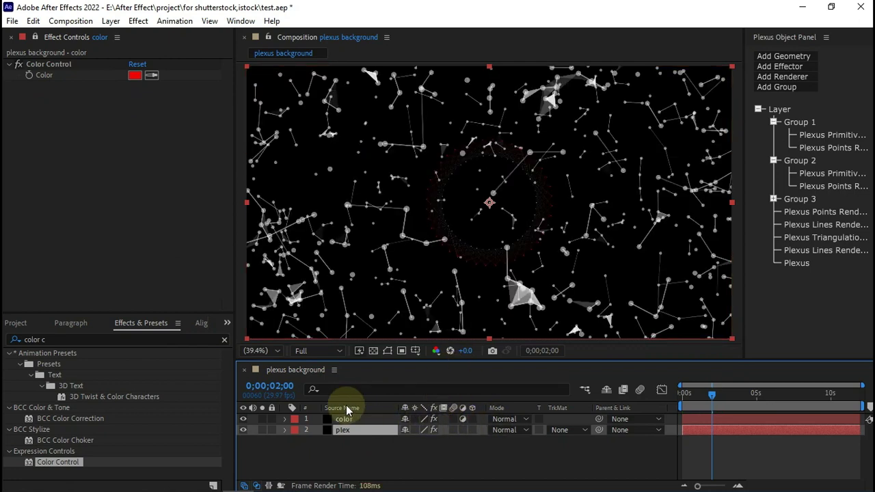
Duplicate the Color Control effect on the color layer
{"action": "left_click", "coordinate": [49, 65]}
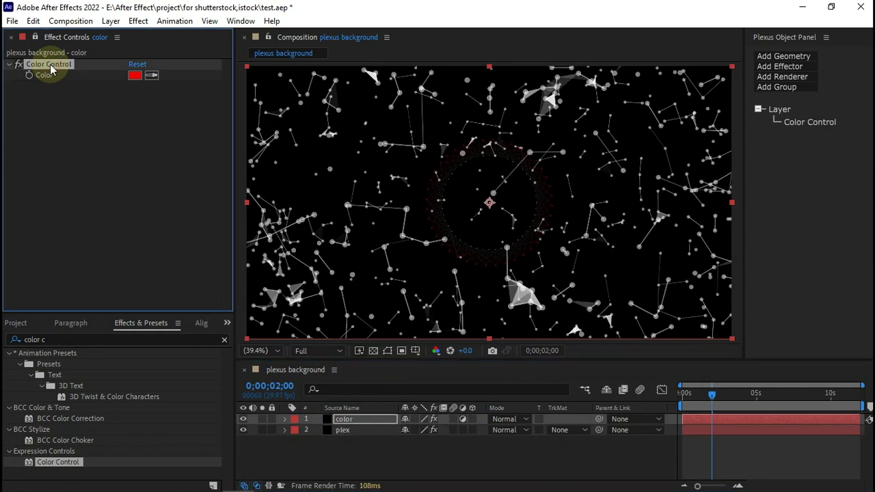
{"action": "left_click", "coordinate": [32, 21]}
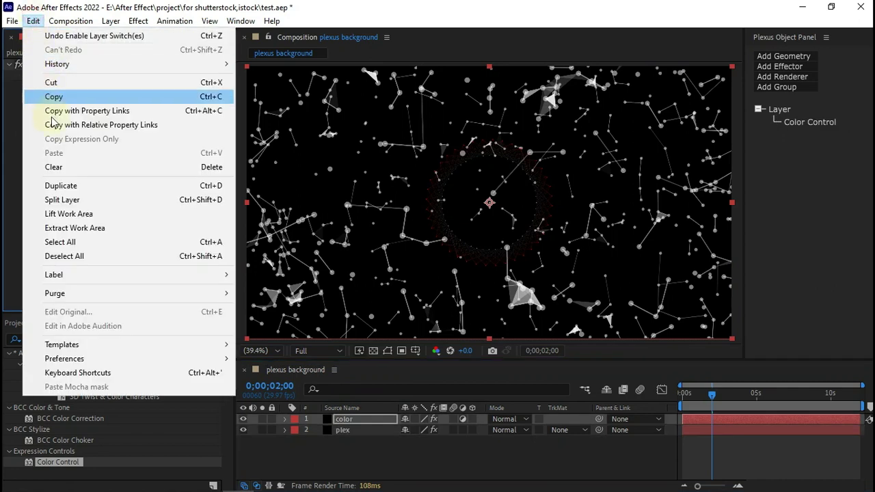
{"action": "left_click", "coordinate": [63, 187]}
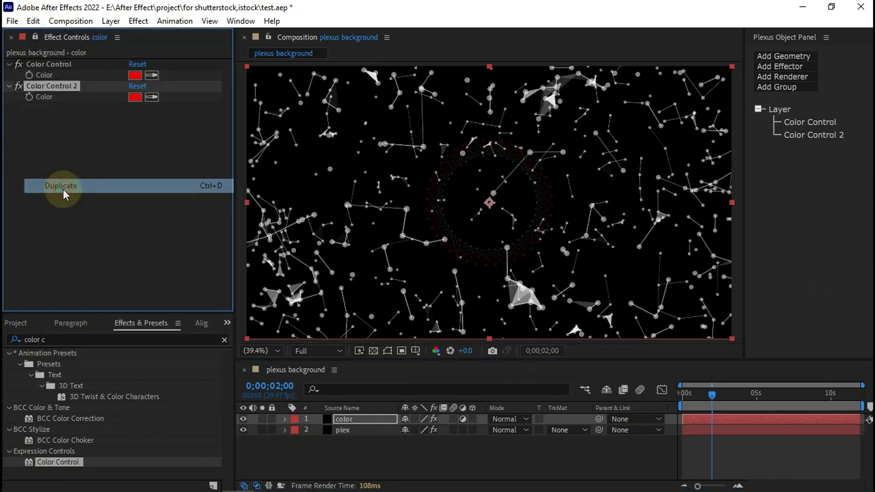
Link the Color of Group 2's Plexus Primitives object to Color Control 2 with an expression and collapse the plex layer
{"action": "left_click", "coordinate": [376, 431]}
{"action": "left_click", "coordinate": [831, 173]}
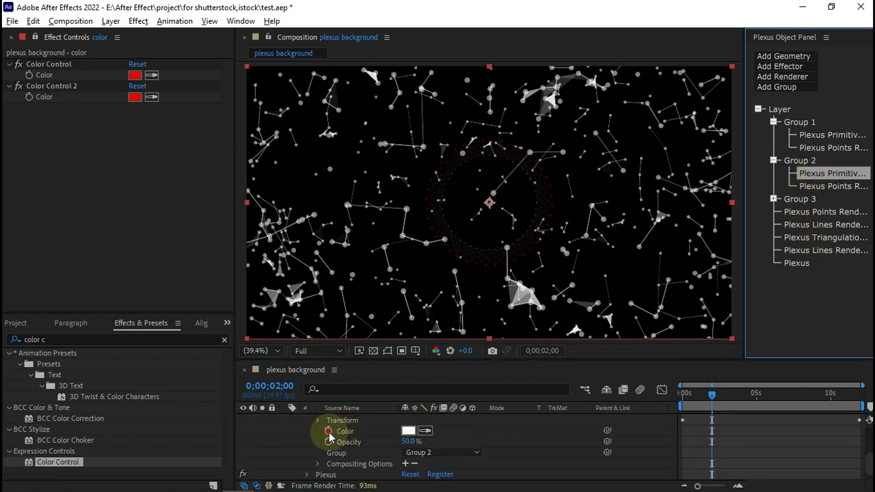
{"action": "left_click", "coordinate": [328, 431], "text": "alt"}
{"action": "left_click_drag", "start_coordinate": [437, 443], "coordinate": [56, 98]}
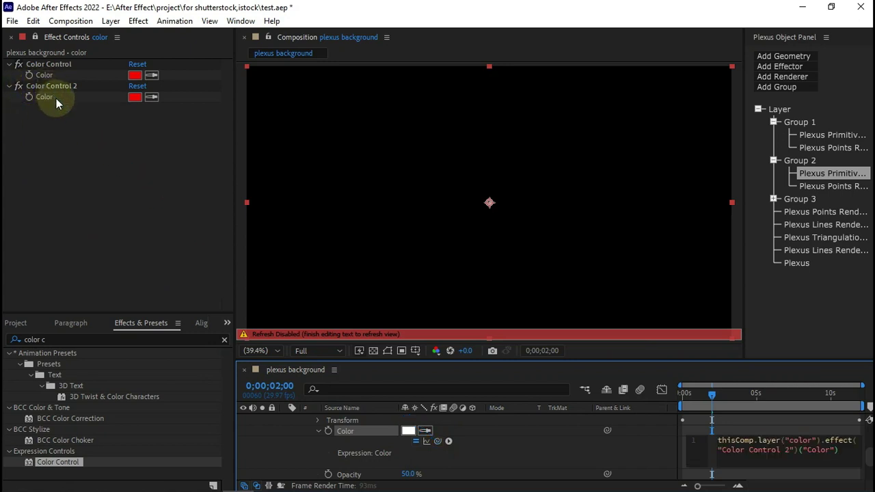
{"action": "left_click", "coordinate": [765, 419]}
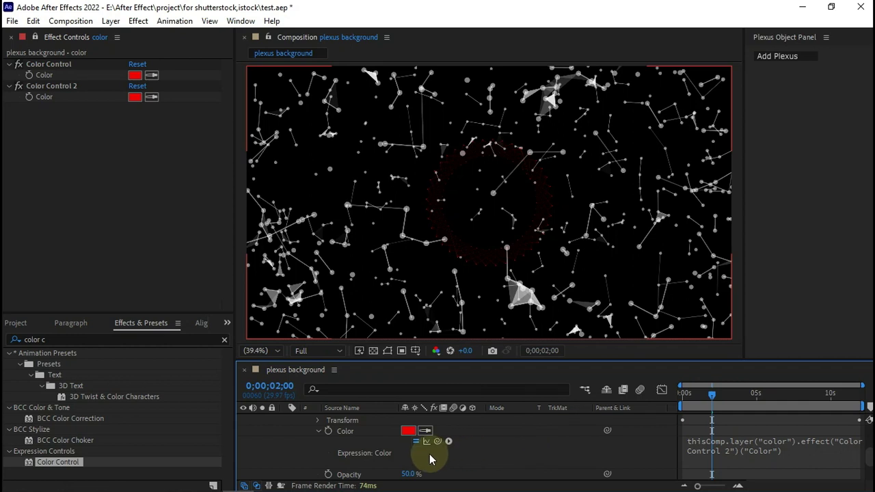
{"action": "scroll", "coordinate": [429, 454], "scroll_direction": "down", "scroll_amount": 3}
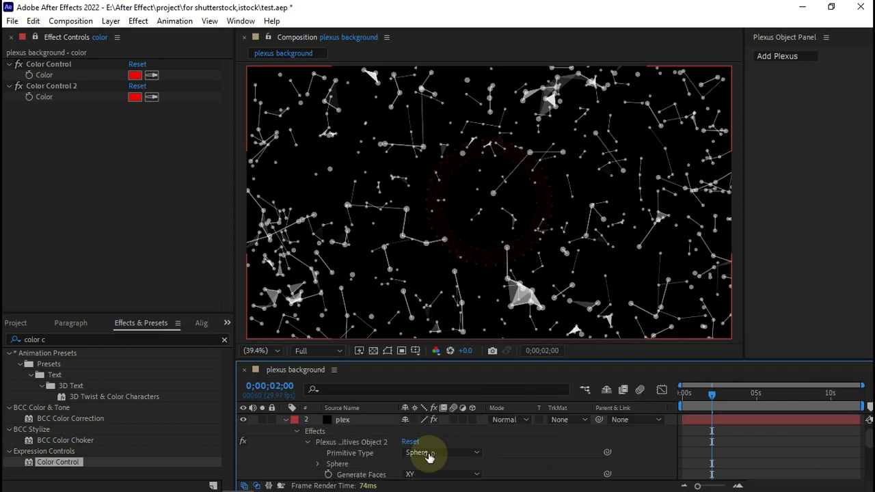
{"action": "left_click", "coordinate": [285, 420]}
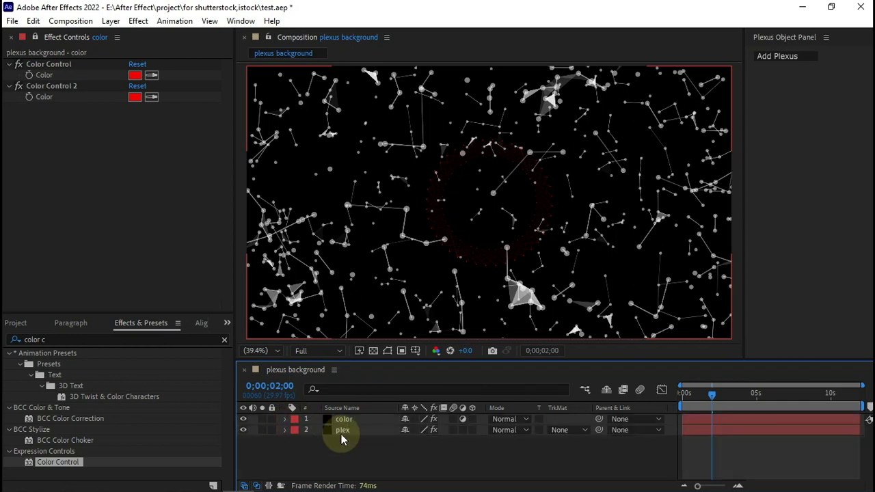
Set Color Control 2's color to magenta EA00FF
{"action": "left_click", "coordinate": [341, 431]}
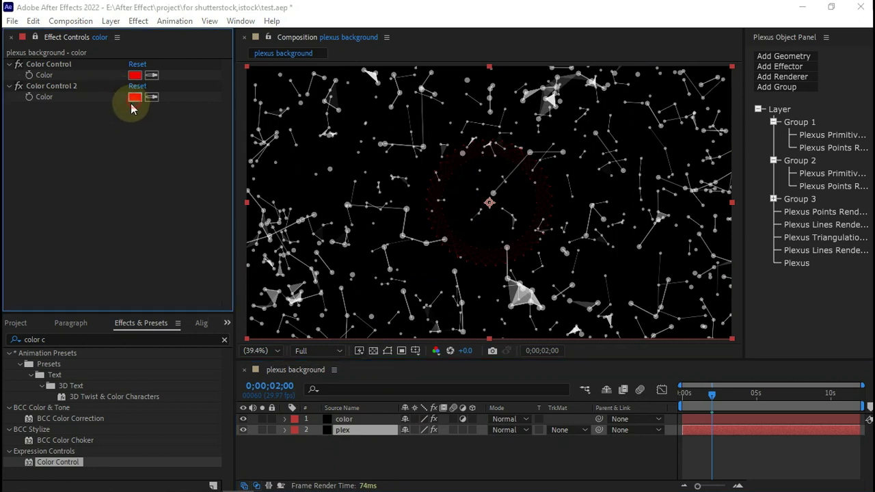
{"action": "left_click", "coordinate": [134, 97]}
{"action": "left_click", "coordinate": [214, 251]}
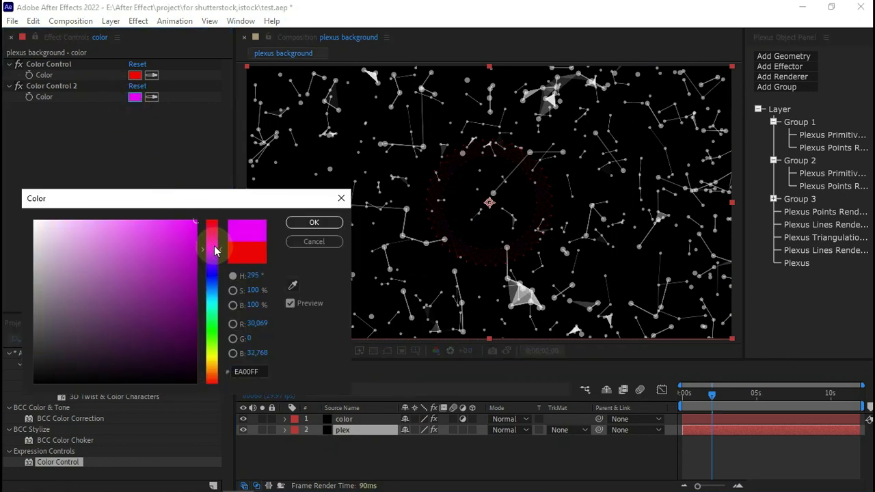
{"action": "left_click", "coordinate": [311, 222]}
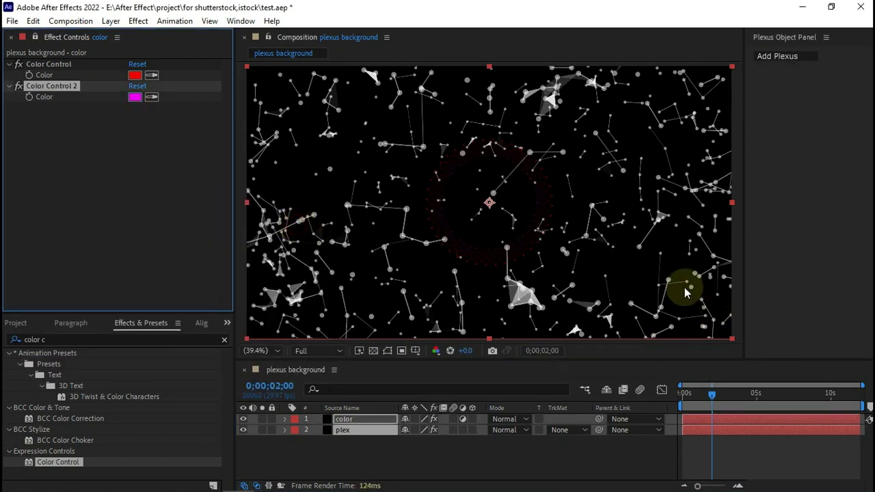
Expand Group 3 of the plex layer and add an expression to its Plexus Primitives object's Color property
{"action": "left_click", "coordinate": [366, 429]}
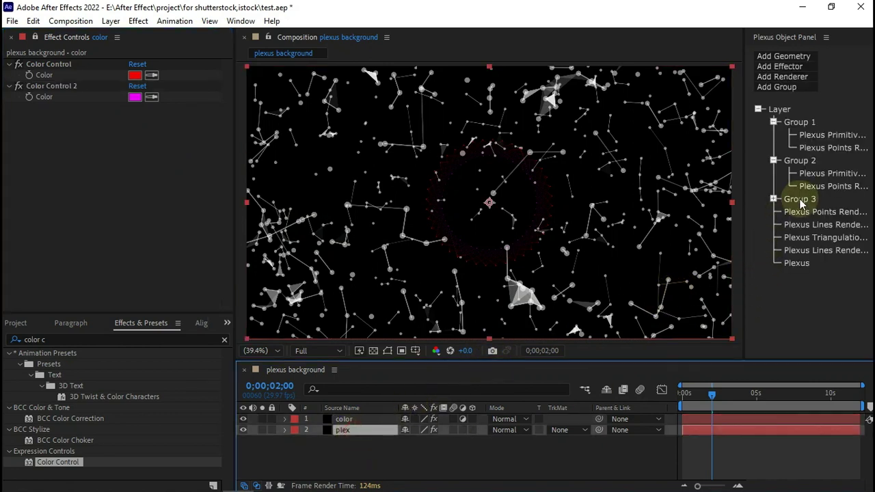
{"action": "left_click", "coordinate": [773, 198]}
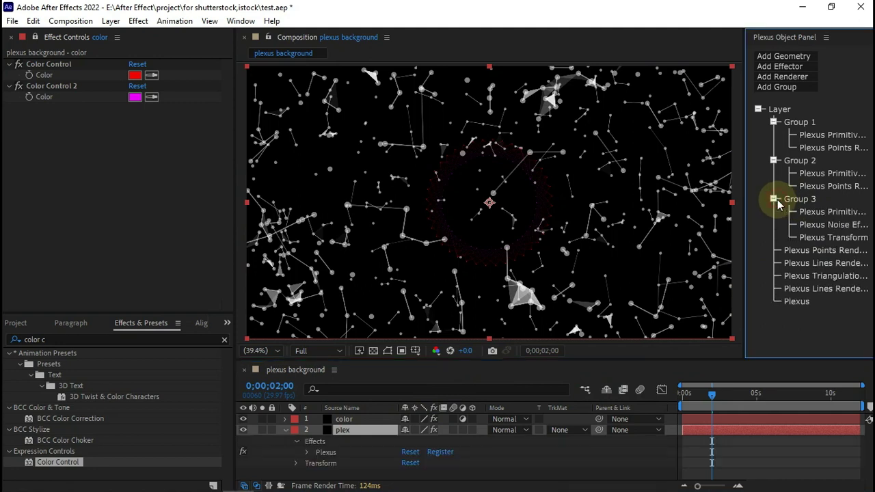
{"action": "left_click", "coordinate": [825, 214]}
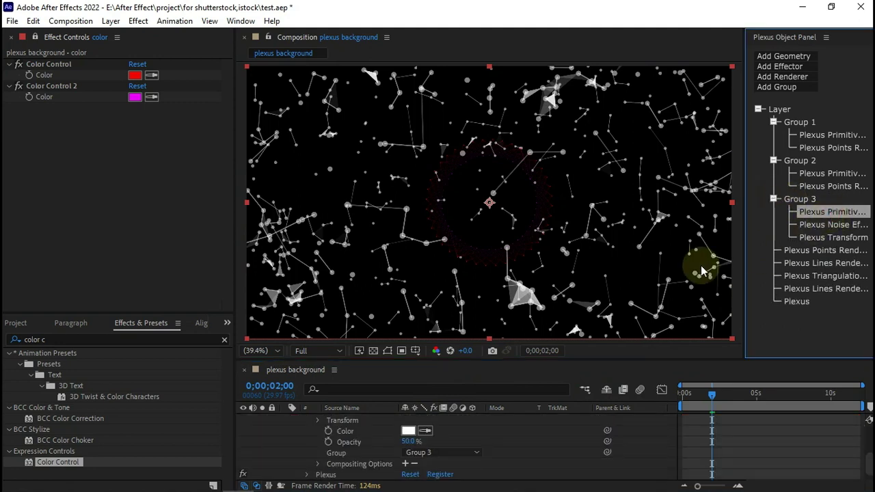
{"action": "left_click", "coordinate": [328, 431], "text": "alt"}
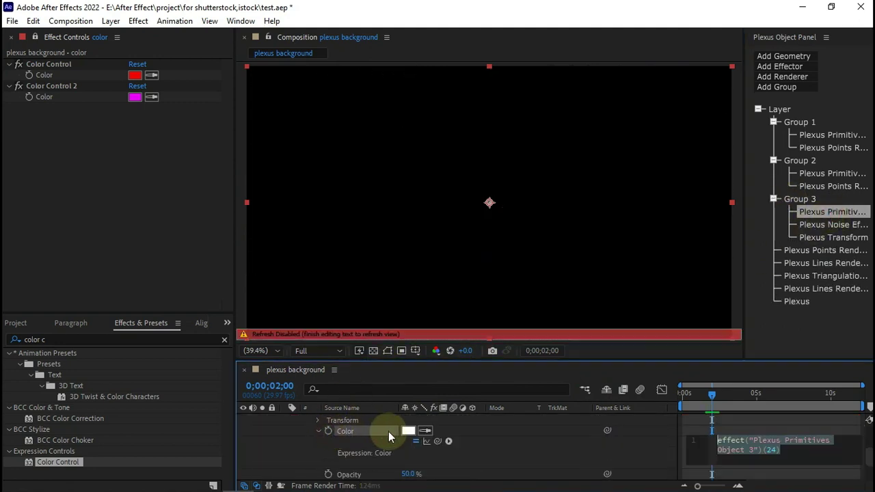
Duplicate the Color Control 2 effect on the color layer
{"action": "left_click", "coordinate": [41, 97]}
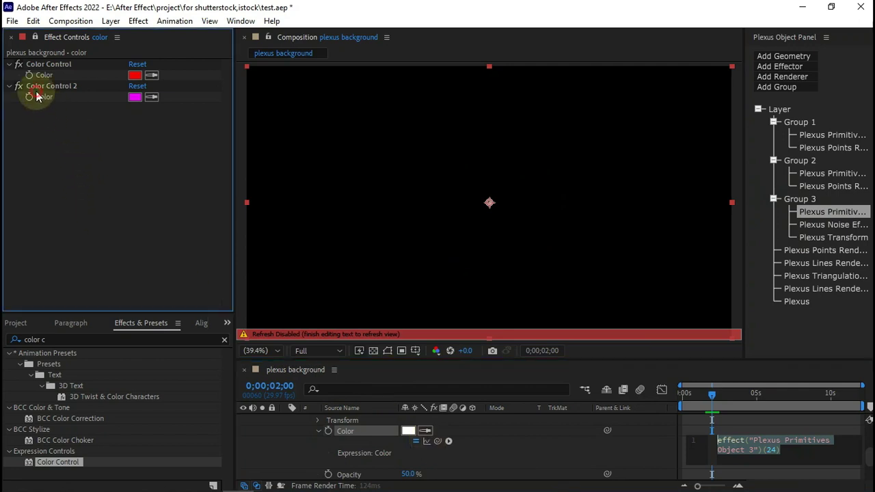
{"action": "left_click", "coordinate": [36, 85]}
{"action": "left_click", "coordinate": [33, 20]}
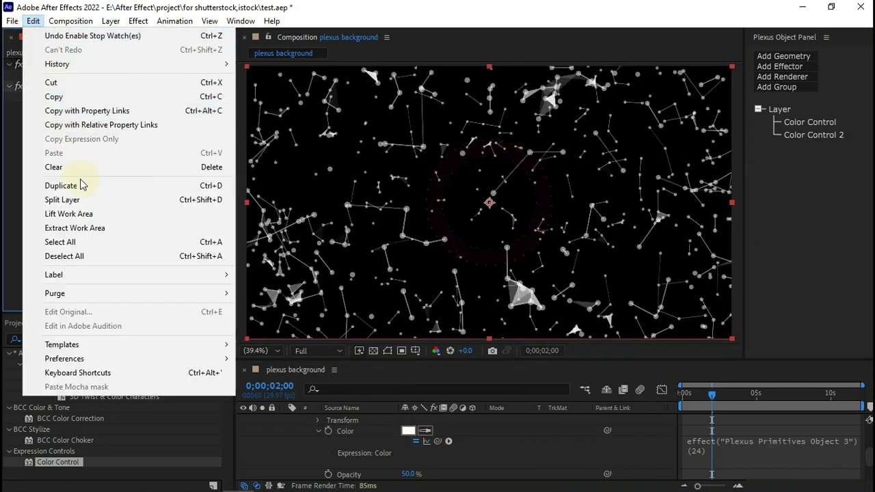
{"action": "left_click", "coordinate": [82, 185]}
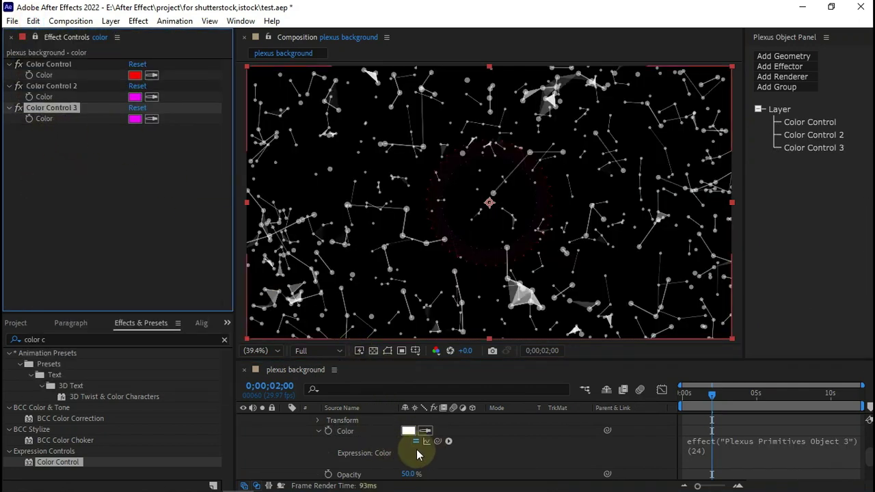
Link the Group 3 primitive's Color expression to Color Control 3's Color and collapse the plex layer
{"action": "left_click_drag", "start_coordinate": [437, 440], "coordinate": [48, 121]}
{"action": "left_click", "coordinate": [650, 439]}
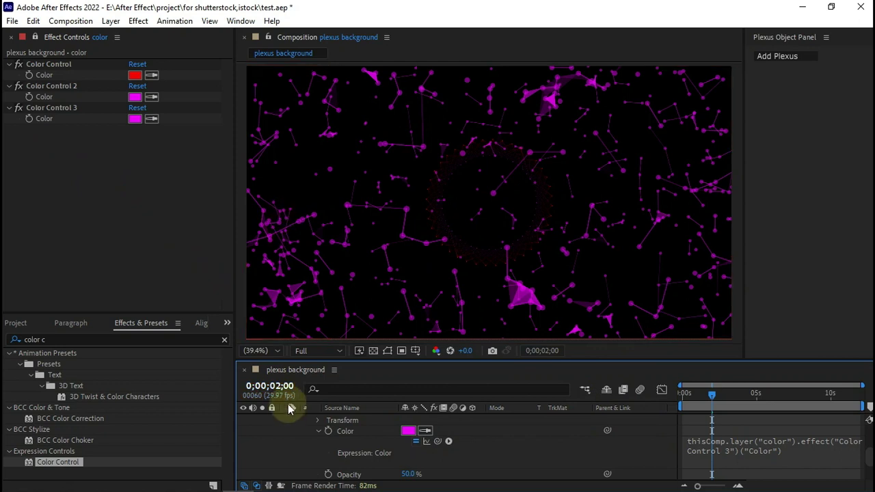
{"action": "scroll", "coordinate": [310, 447], "scroll_direction": "up", "scroll_amount": 5}
{"action": "left_click", "coordinate": [285, 430]}
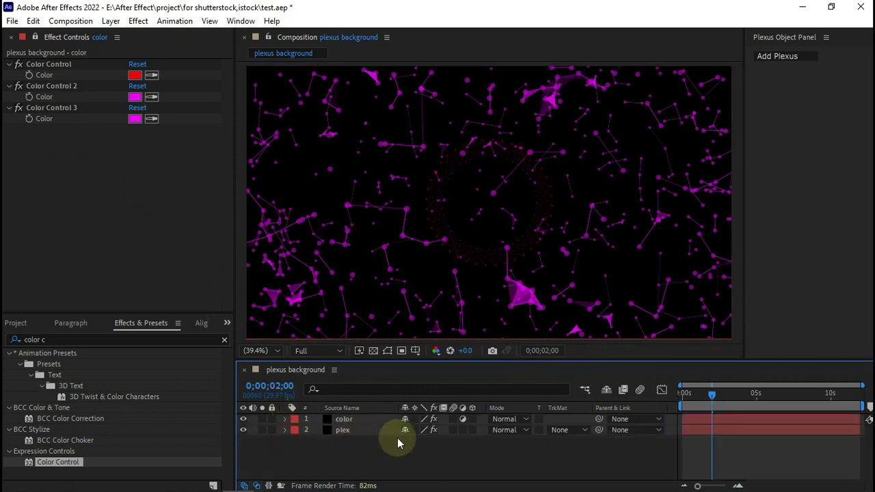
Set Color Control 3's color to dark blue 004CAA and select the plex layer
{"action": "left_click", "coordinate": [382, 430]}
{"action": "left_click", "coordinate": [133, 119]}
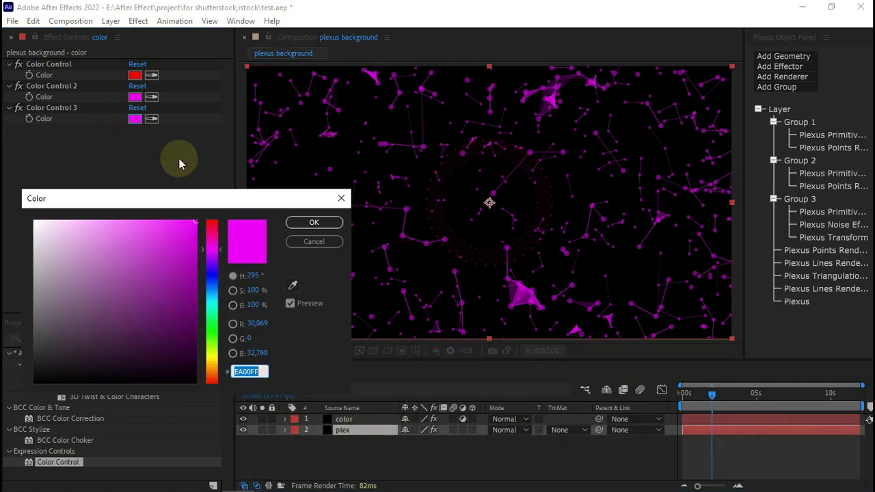
{"action": "left_click_drag", "start_coordinate": [210, 312], "coordinate": [220, 235]}
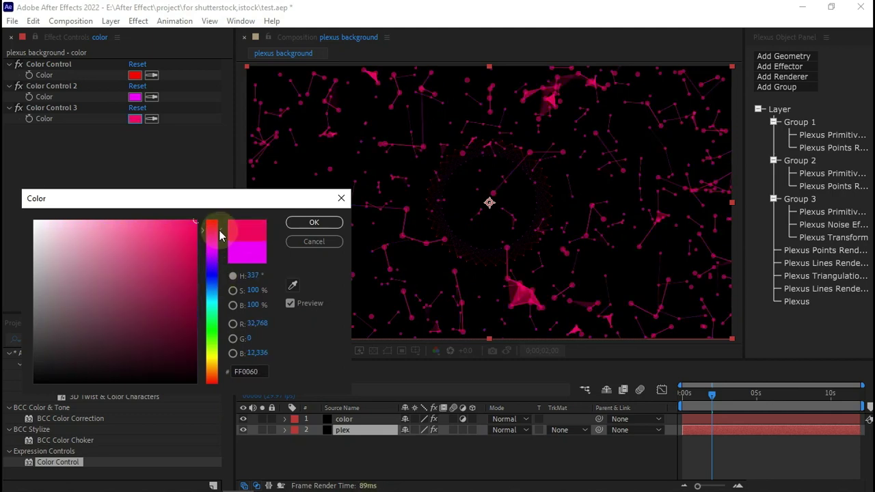
{"action": "left_click_drag", "start_coordinate": [220, 235], "coordinate": [224, 291]}
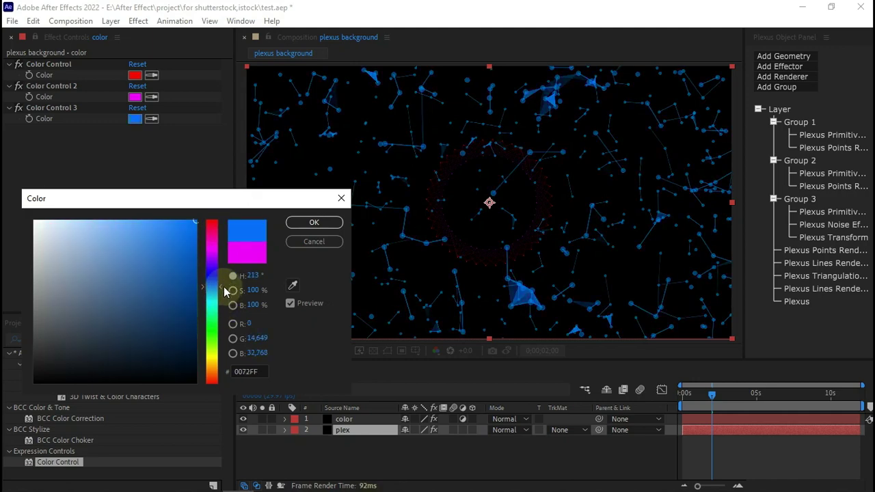
{"action": "left_click", "coordinate": [200, 274]}
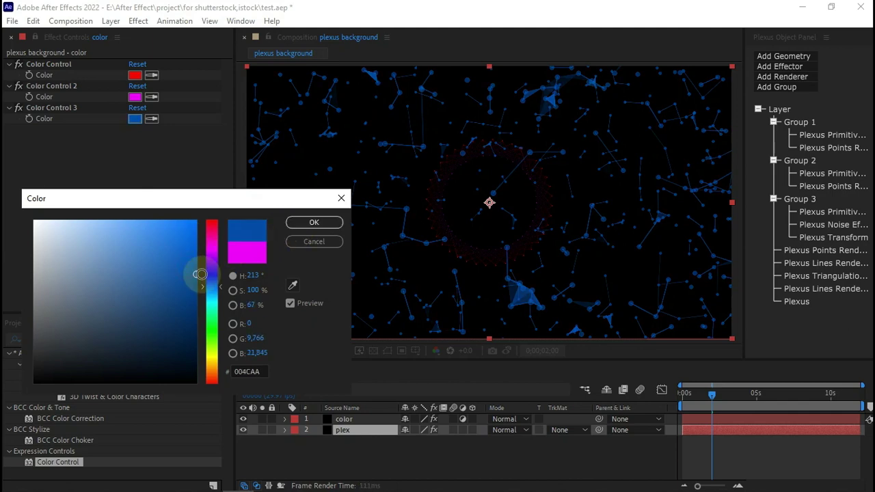
{"action": "left_click", "coordinate": [311, 223]}
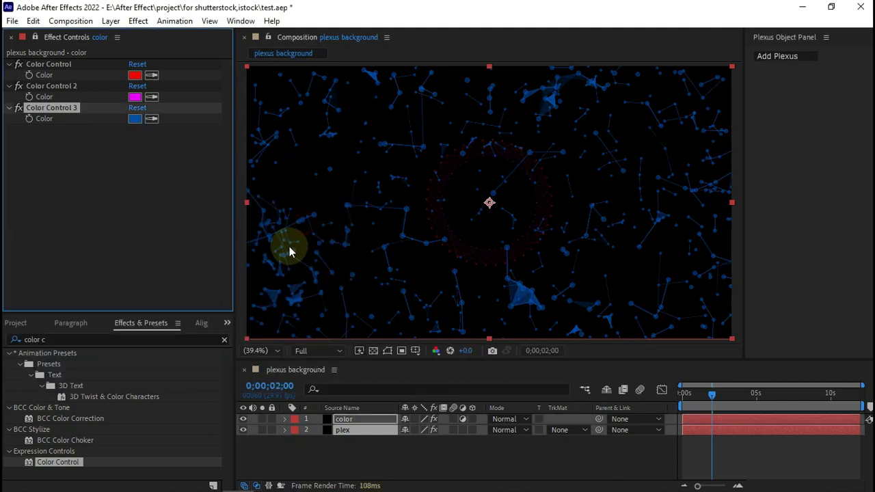
{"action": "left_click", "coordinate": [347, 442]}
{"action": "left_click", "coordinate": [345, 431]}
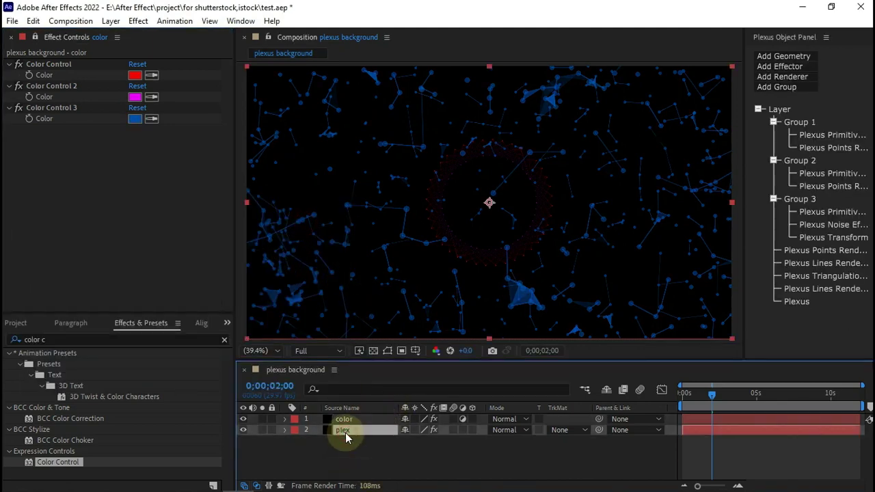
In Group 3's Plexus Noise Effector on the plex layer, set Noise Y Scale to 0.930 and Noise X Offset to 5°
{"action": "left_click", "coordinate": [40, 48]}
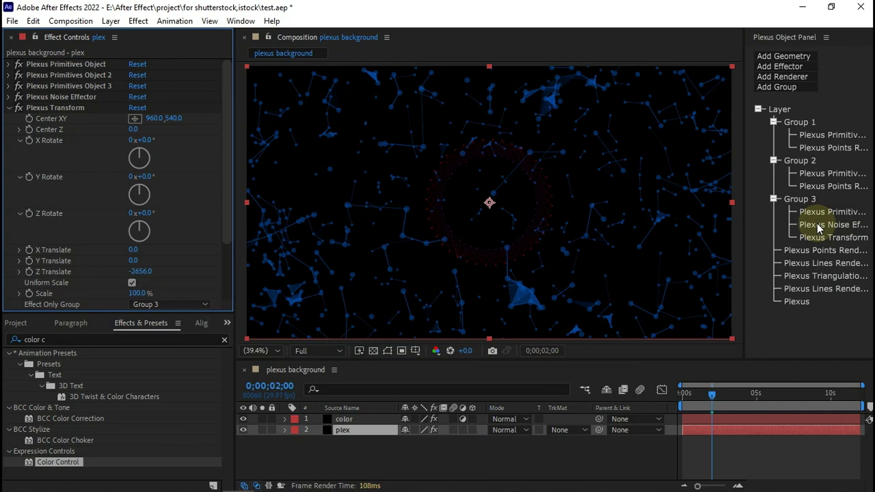
{"action": "mouse_move", "coordinate": [715, 404]}
{"action": "left_mouse_down"}
{"action": "mouse_move", "coordinate": [701, 403]}
{"action": "mouse_move", "coordinate": [730, 403]}
{"action": "left_mouse_up"}
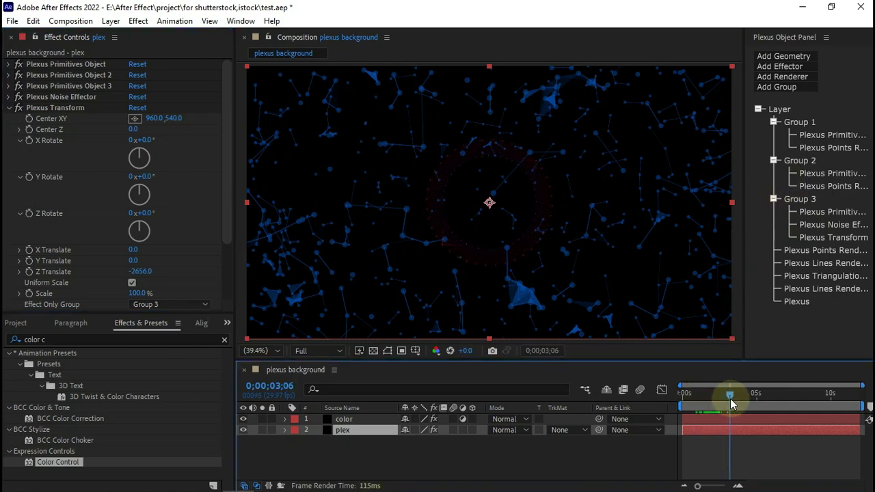
{"action": "key", "text": "space"}
{"action": "left_click", "coordinate": [227, 322]}
{"action": "left_click", "coordinate": [833, 224]}
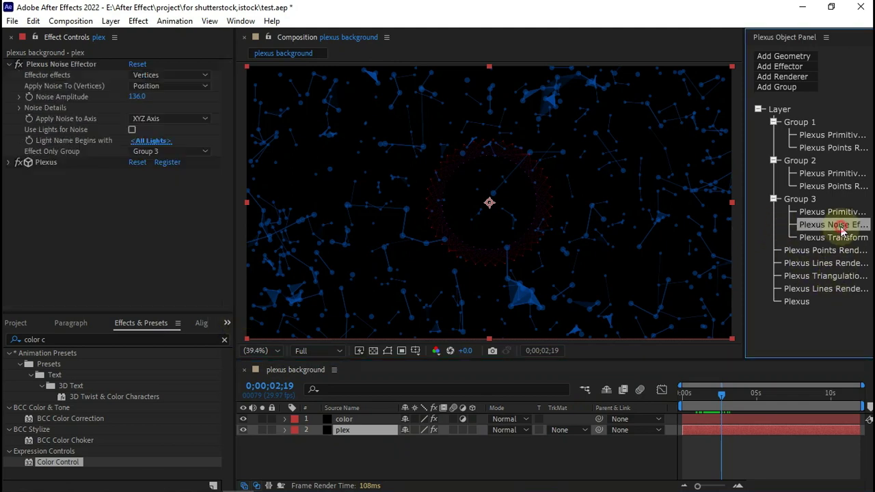
{"action": "left_click", "coordinate": [19, 107]}
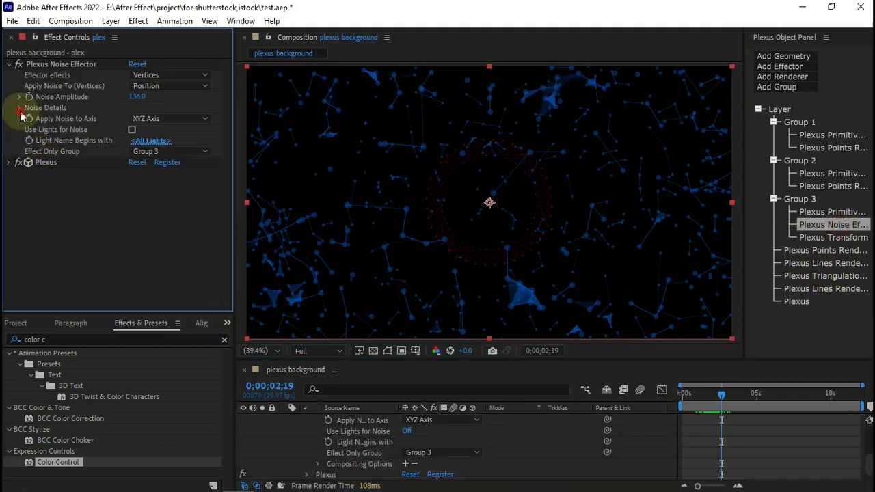
{"action": "scroll", "coordinate": [21, 117], "scroll_direction": "down", "scroll_amount": 1}
{"action": "left_click_drag", "start_coordinate": [137, 104], "coordinate": [181, 107]}
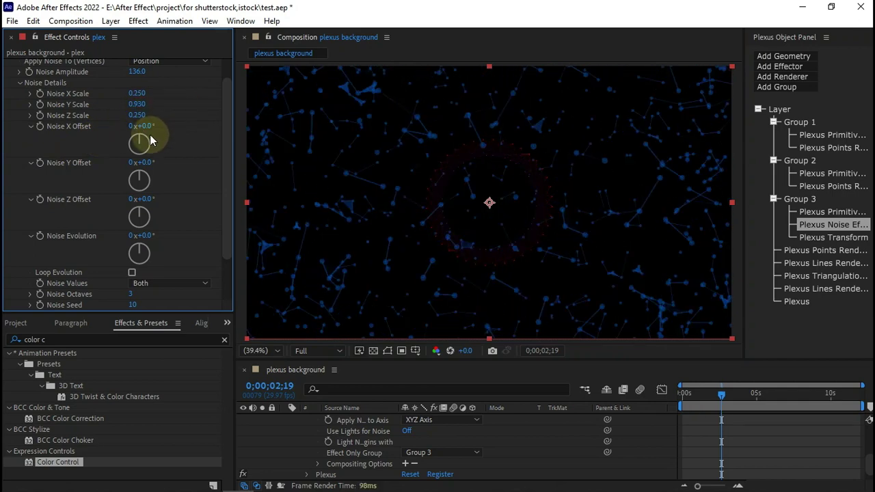
{"action": "left_click_drag", "start_coordinate": [147, 132], "coordinate": [154, 137]}
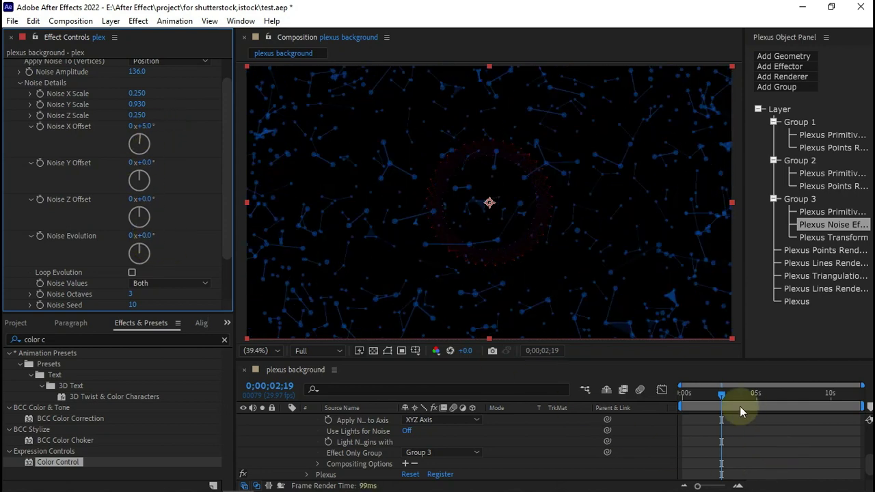
Drive the Noise Evolution of Group 3's noise effector with the expression time*15, preview it from the start, and collapse the plex layer
{"action": "left_click", "coordinate": [644, 400]}
{"action": "key", "text": "Home"}
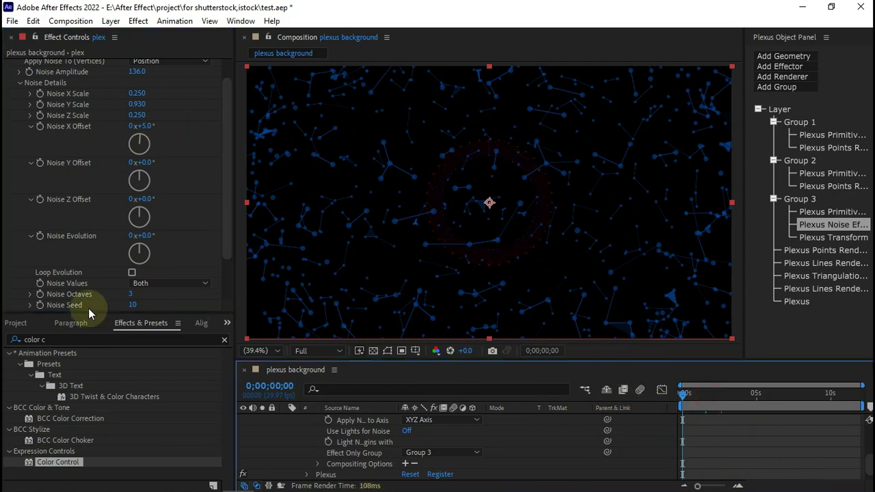
{"action": "left_click", "coordinate": [40, 237], "text": "alt"}
{"action": "type", "text": "time*15"}
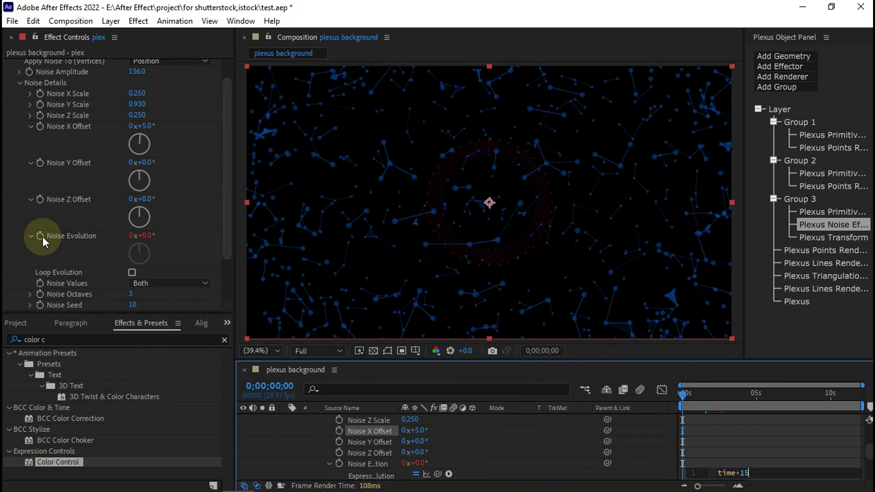
{"action": "key", "text": "KP_Enter"}
{"action": "left_click", "coordinate": [41, 237]}
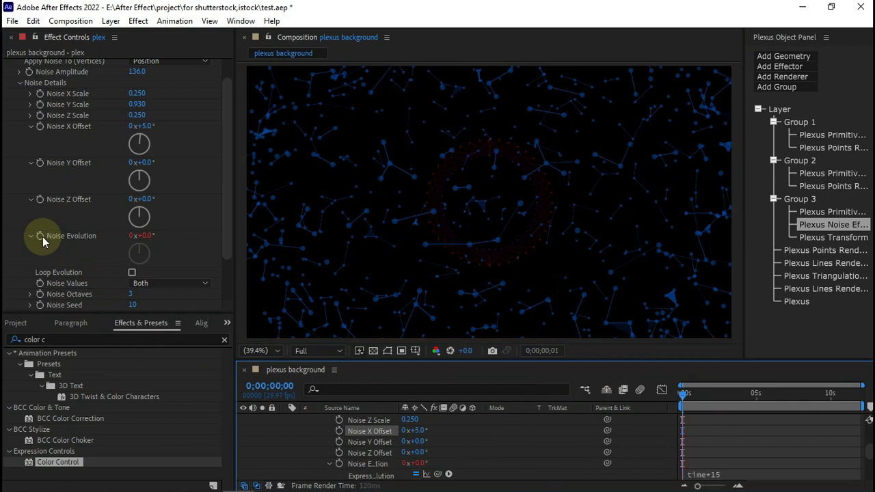
{"action": "left_click", "coordinate": [477, 209]}
{"action": "scroll", "coordinate": [287, 439], "scroll_direction": "up", "scroll_amount": 5}
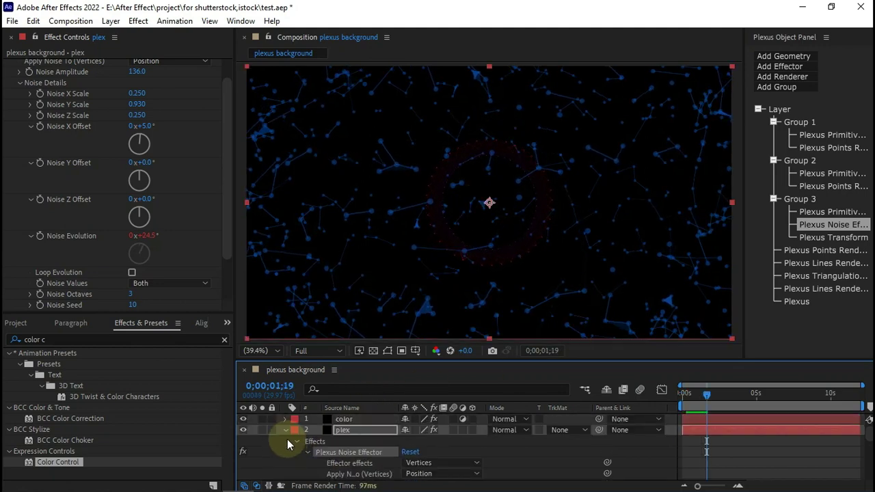
{"action": "left_click", "coordinate": [286, 432]}
Add a two-node camera with the 135mm preset to the plexus background composition
{"action": "right_click", "coordinate": [296, 451]}
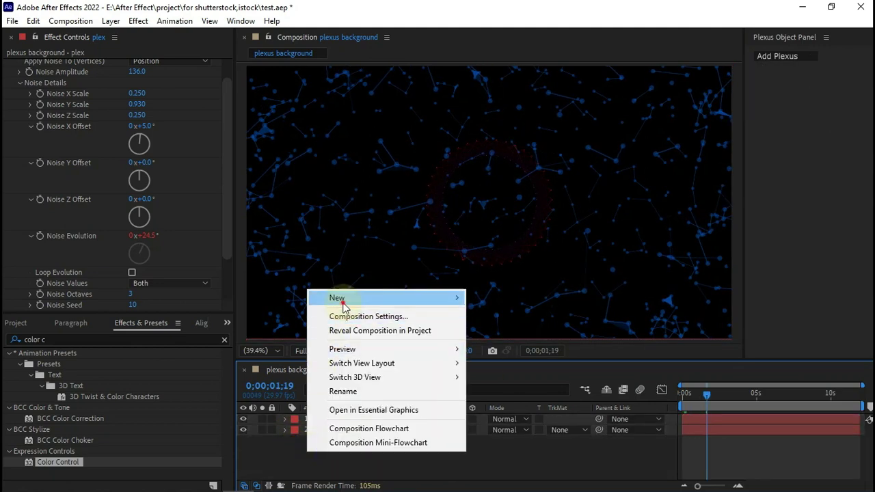
{"action": "mouse_move", "coordinate": [383, 298]}
{"action": "left_click", "coordinate": [518, 359]}
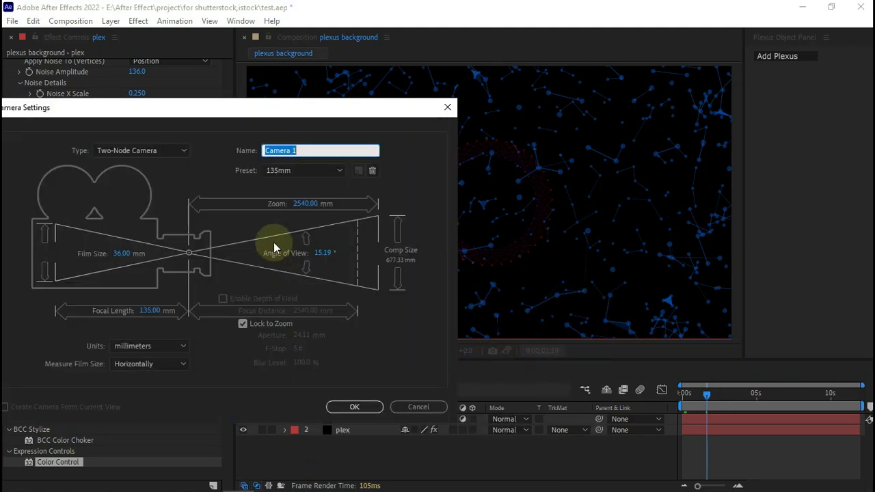
{"action": "left_click", "coordinate": [350, 407]}
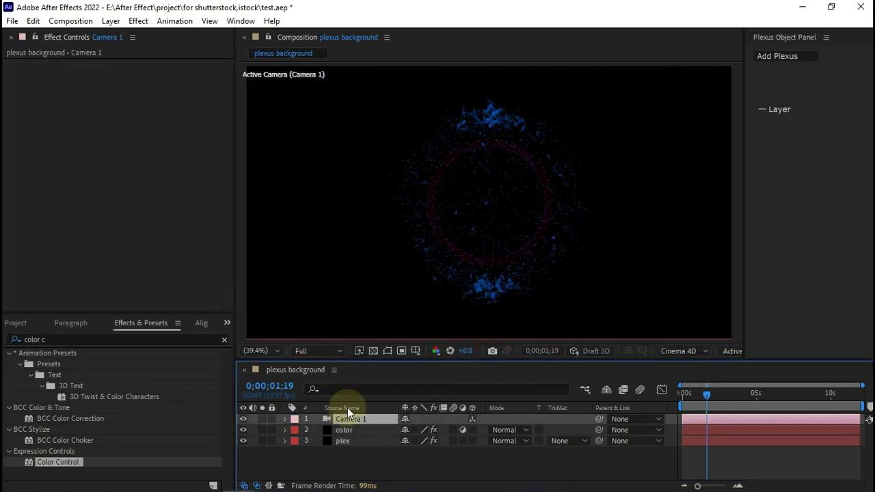
Create a null object as a 3D layer and parent the camera to it
{"action": "right_click", "coordinate": [351, 454]}
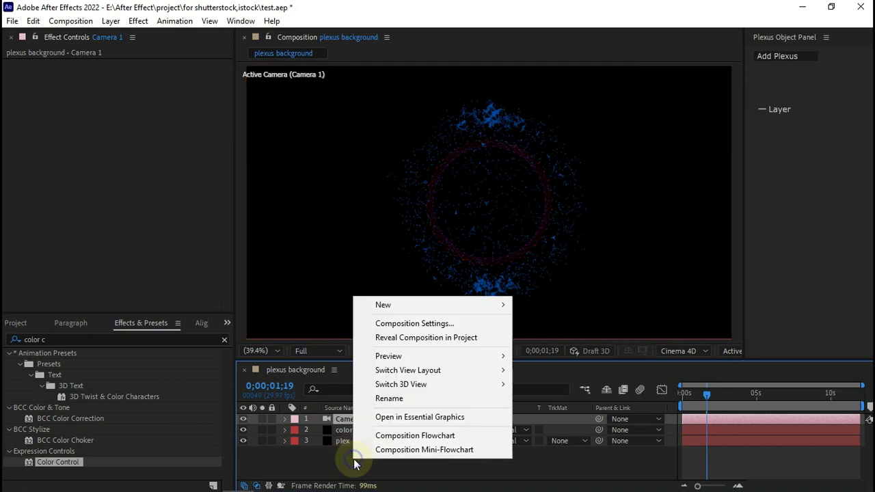
{"action": "mouse_move", "coordinate": [412, 309]}
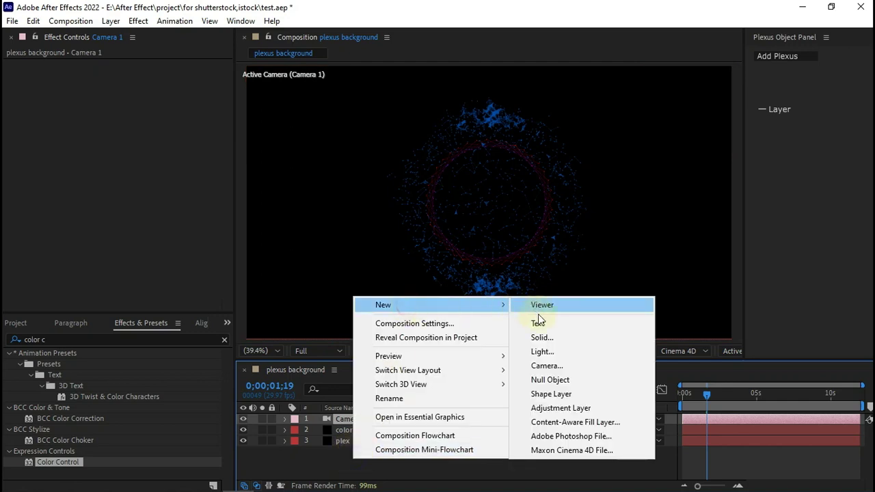
{"action": "left_click", "coordinate": [559, 379]}
{"action": "left_click_drag", "start_coordinate": [600, 429], "coordinate": [360, 416]}
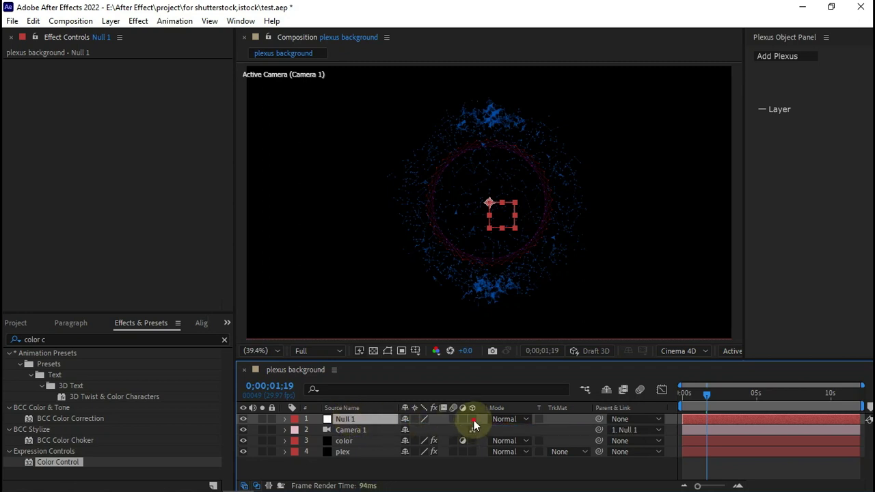
{"action": "left_click", "coordinate": [471, 419]}
Set the null's Z position to 3392 to bring the camera closer, and check the animation through to the last frame
{"action": "left_click", "coordinate": [368, 423]}
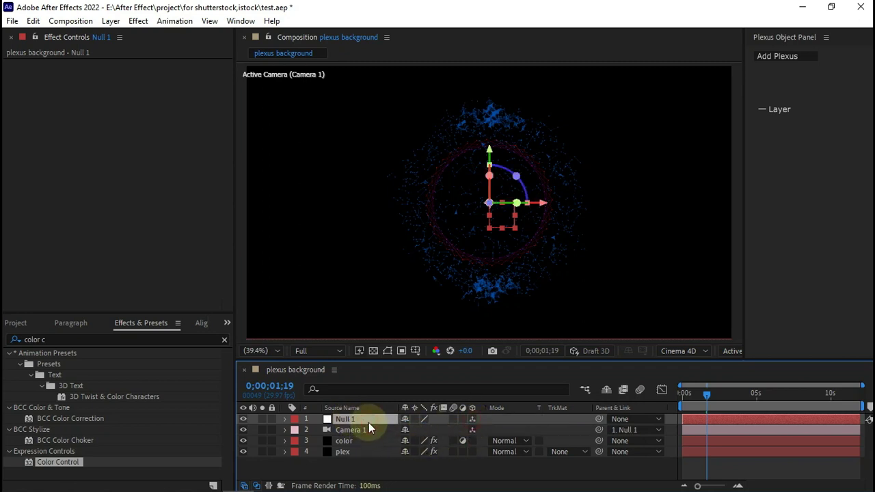
{"action": "key", "text": "p"}
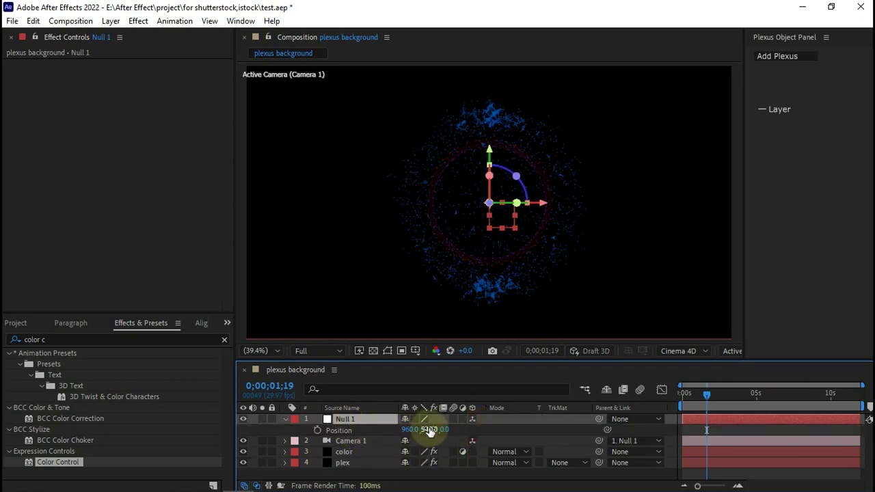
{"action": "left_click_drag", "start_coordinate": [445, 430], "coordinate": [637, 435]}
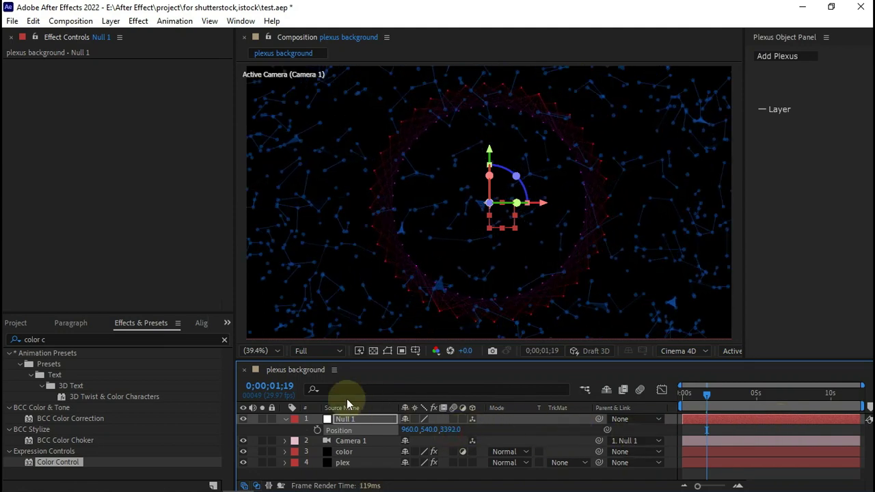
{"action": "left_click", "coordinate": [258, 351]}
{"action": "left_click", "coordinate": [259, 130]}
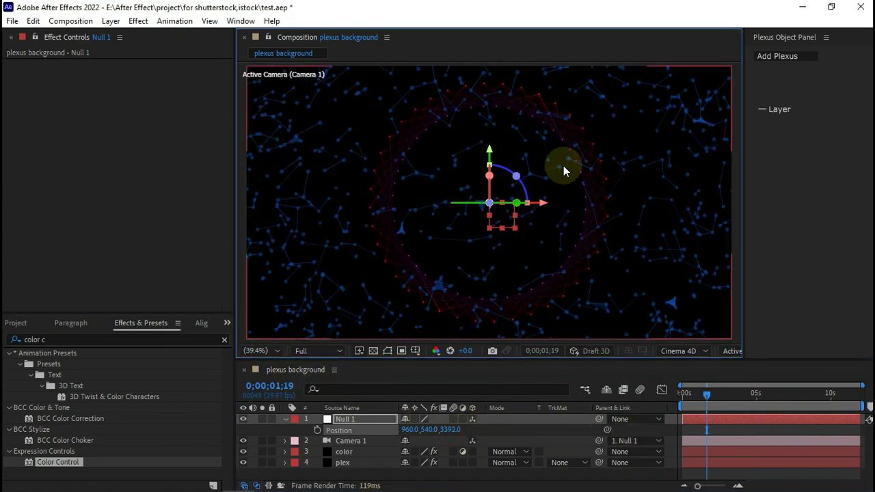
{"action": "left_click_drag", "start_coordinate": [690, 399], "coordinate": [859, 395]}
{"action": "left_click", "coordinate": [477, 238]}
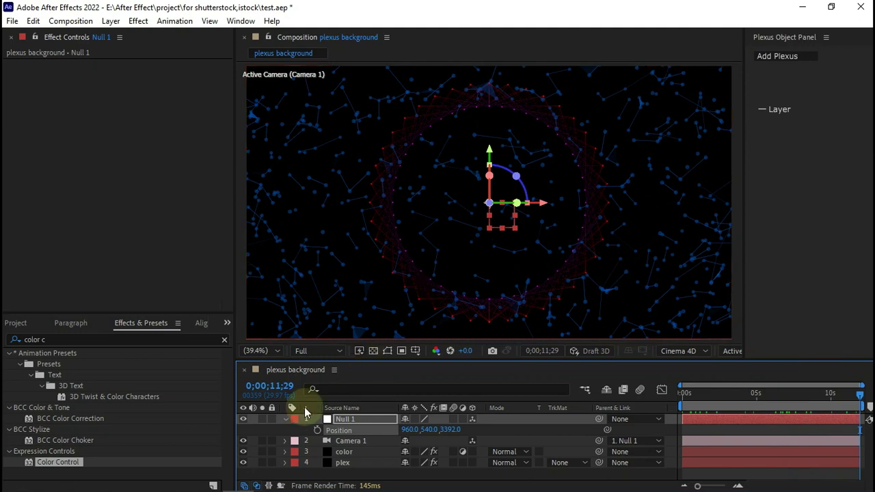
{"action": "key", "text": "p"}
Add a new adjustment layer above the null, camera and plexus layers
{"action": "left_click", "coordinate": [330, 471]}
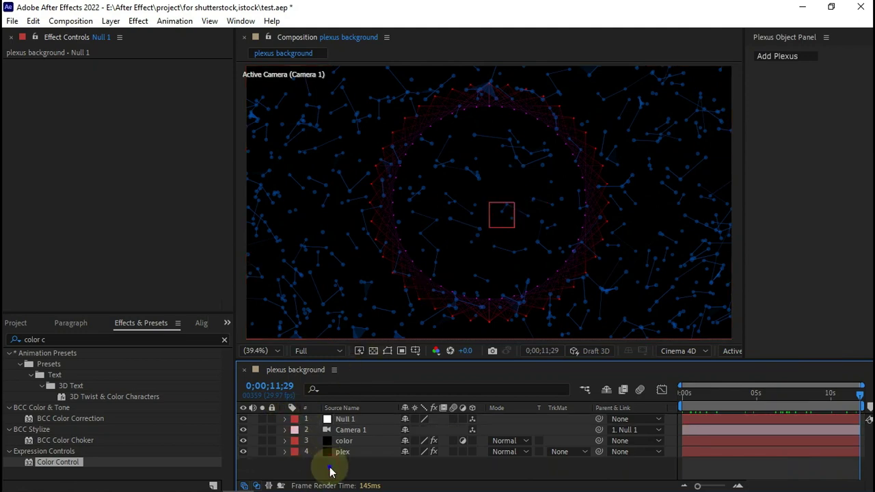
{"action": "right_click", "coordinate": [330, 471]}
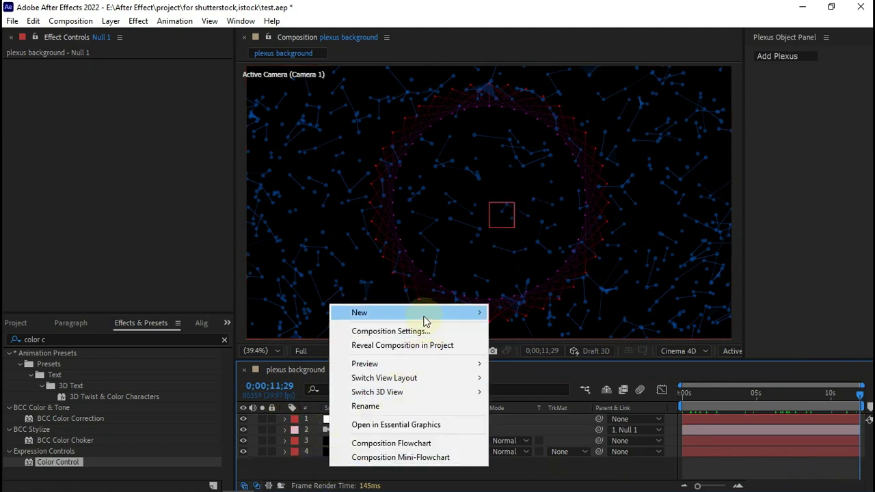
{"action": "mouse_move", "coordinate": [424, 312]}
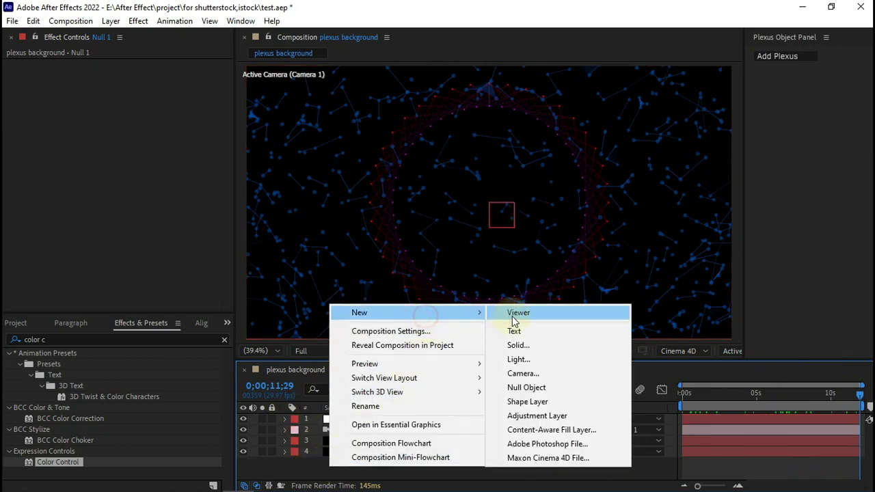
{"action": "left_click", "coordinate": [534, 415]}
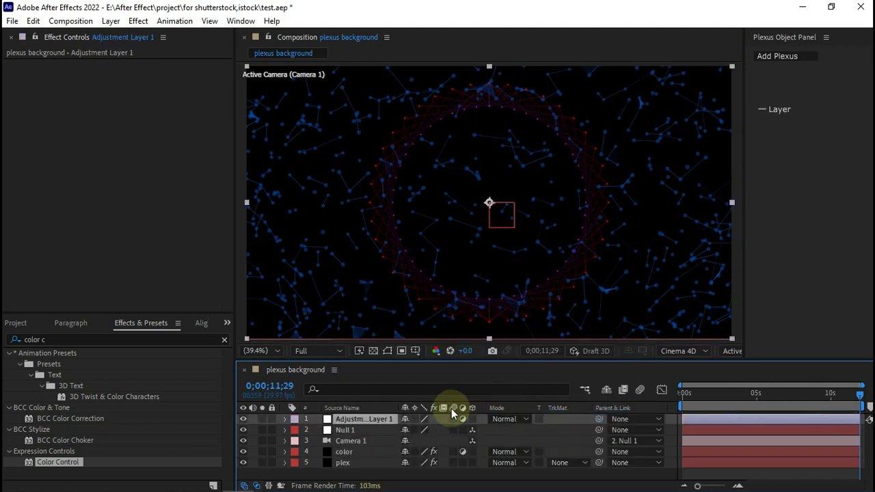
Find the Optical Glow effect, apply it to the new adjustment layer, and set its Amount to 5
{"action": "left_click", "coordinate": [78, 340]}
{"action": "key", "text": "ctrl+a"}
{"action": "key", "text": "BackSpace"}
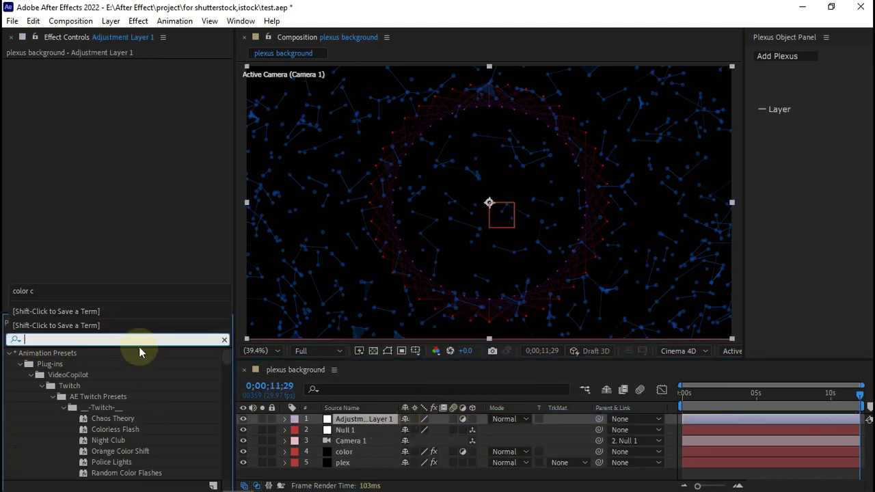
{"action": "type", "text": "optical"}
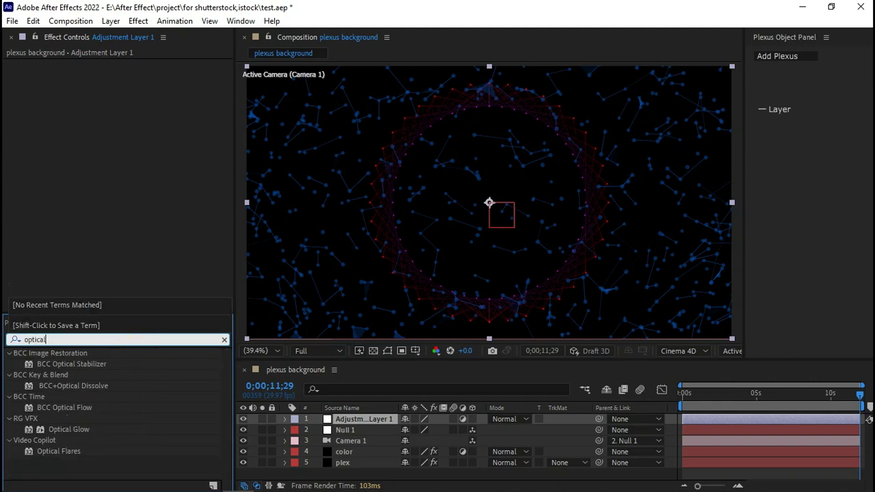
{"action": "left_click_drag", "start_coordinate": [69, 429], "coordinate": [348, 419]}
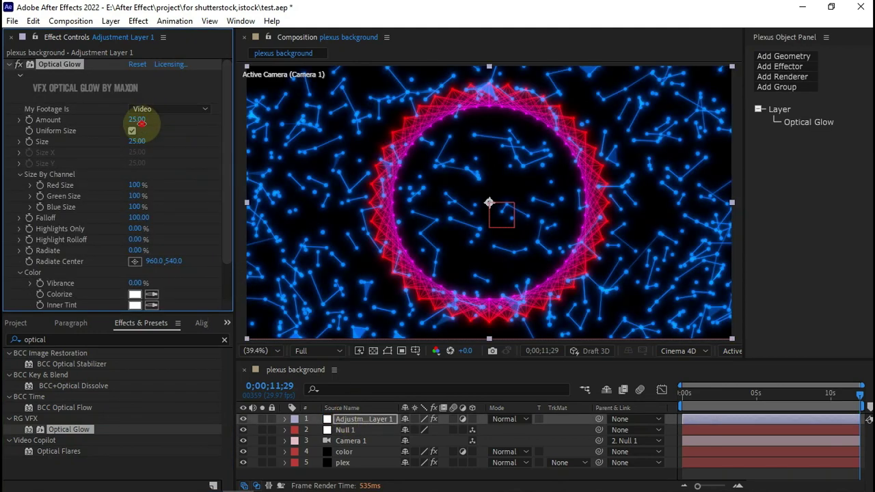
{"action": "left_click", "coordinate": [140, 123]}
{"action": "type", "text": "5"}
{"action": "key", "text": "Return"}
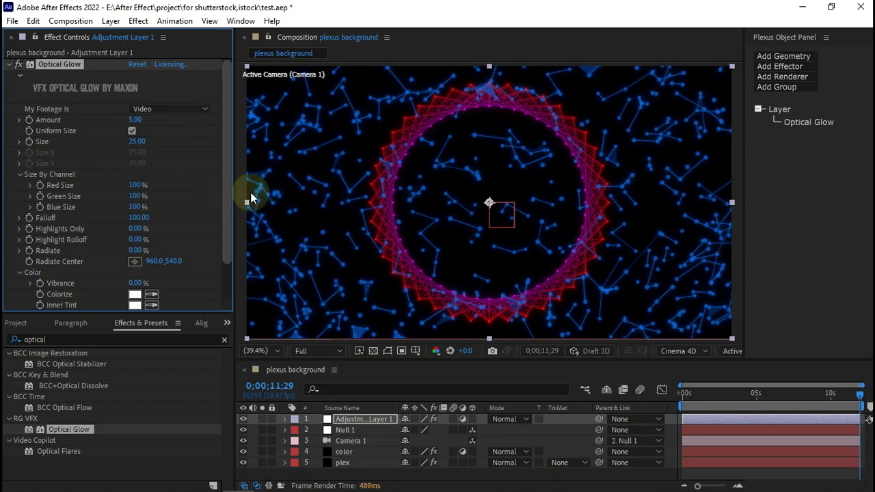
Add a second adjustment layer above the glow layer and apply the uni.Finisher effect to it
{"action": "right_click", "coordinate": [364, 464]}
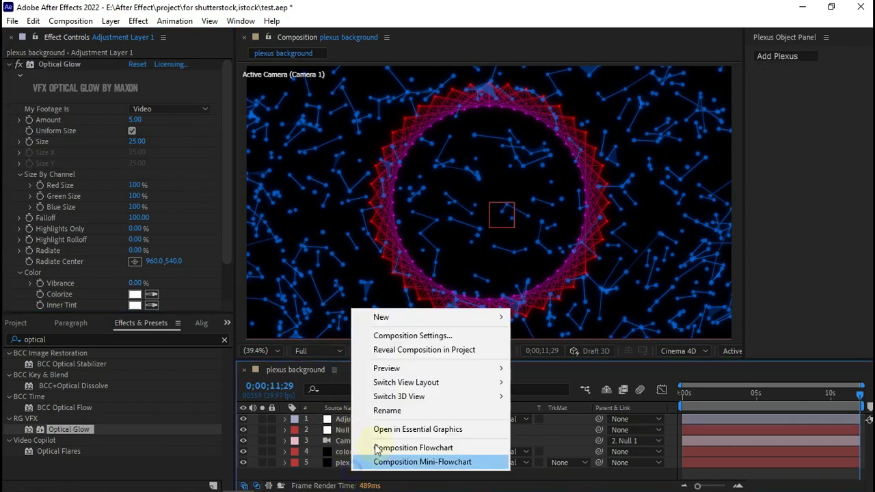
{"action": "mouse_move", "coordinate": [376, 318]}
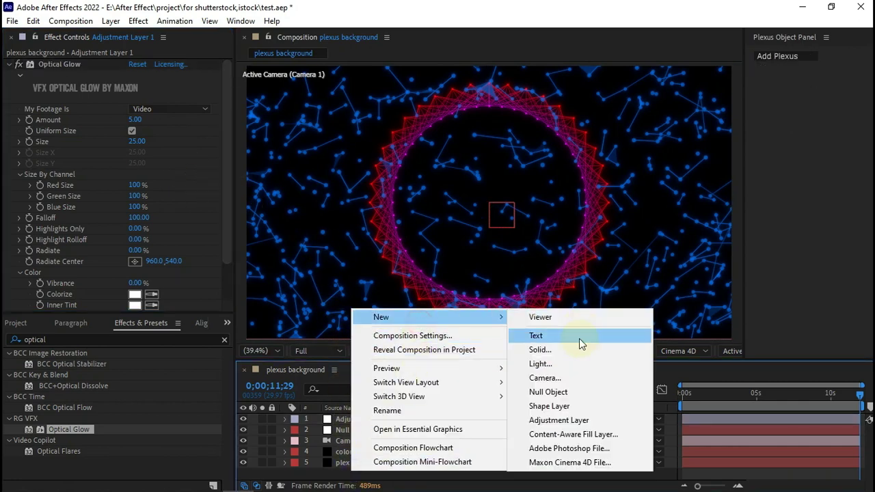
{"action": "left_click", "coordinate": [575, 422]}
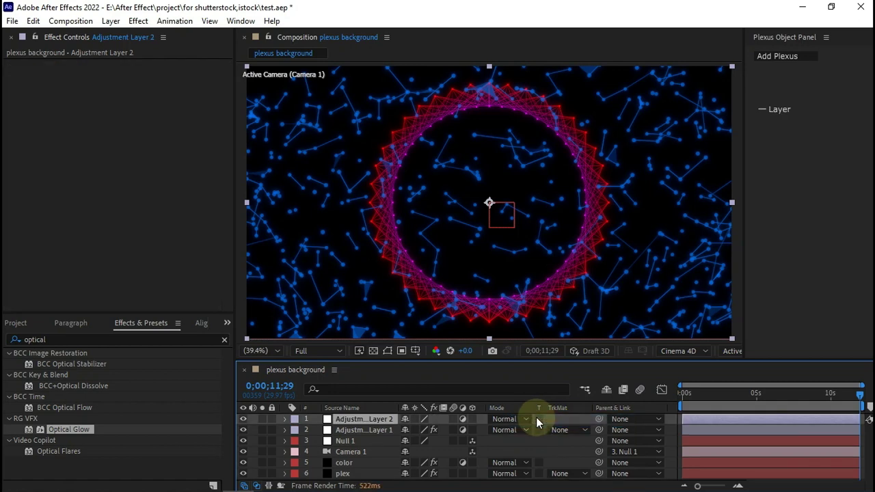
{"action": "left_click", "coordinate": [60, 339]}
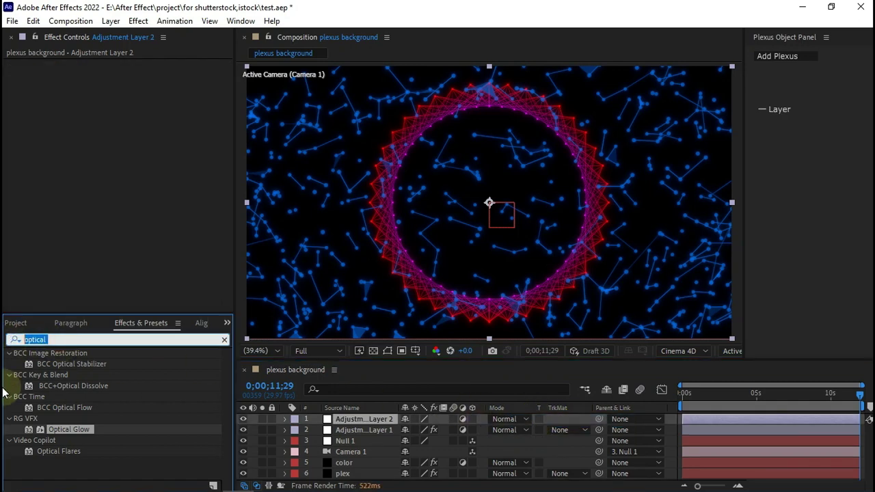
{"action": "type", "text": "finis"}
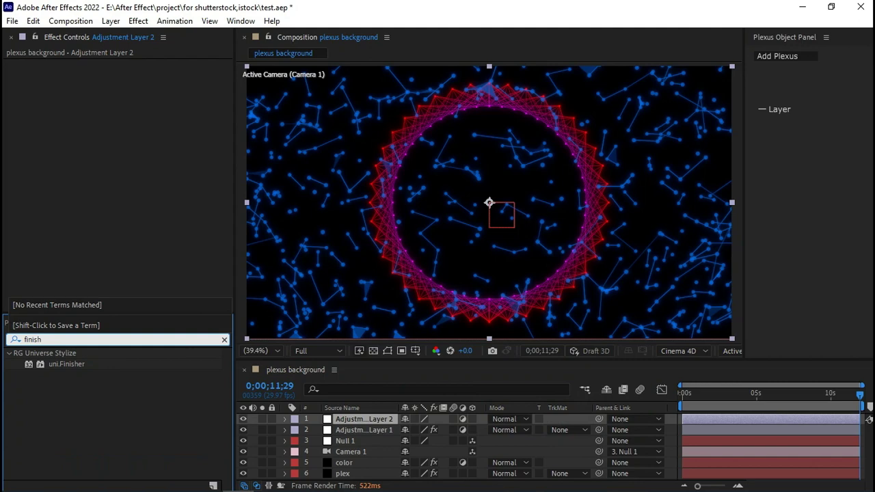
{"action": "type", "text": "h"}
{"action": "left_click_drag", "start_coordinate": [66, 364], "coordinate": [362, 419]}
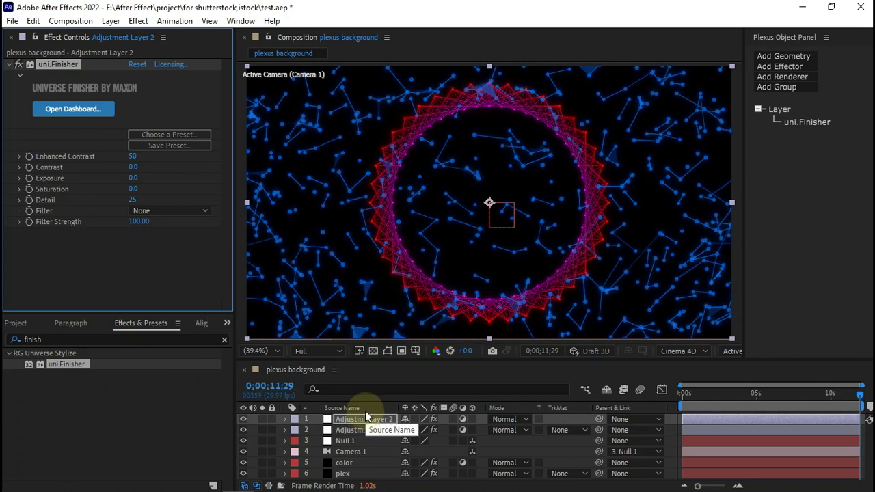
Return near the start of the timeline and set the Points Size of the plex layer's ungrouped Plexus Points Renderer to 0.5
{"action": "left_click", "coordinate": [690, 395]}
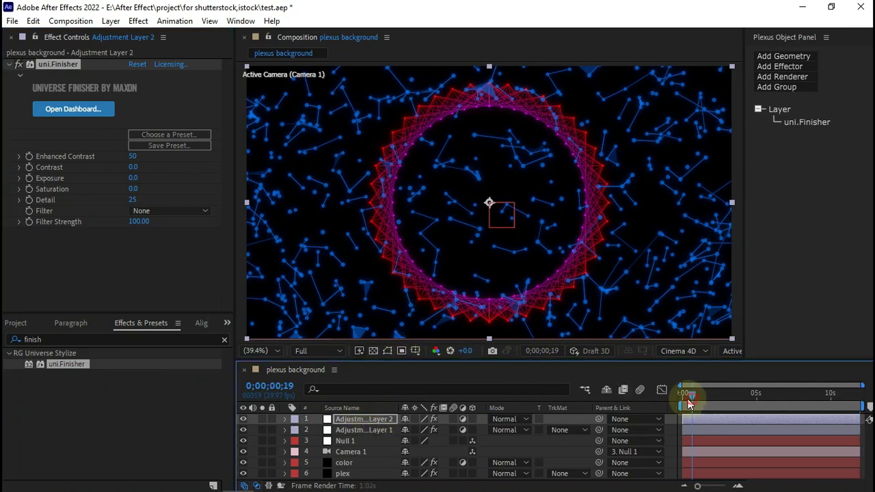
{"action": "left_click_drag", "start_coordinate": [688, 403], "coordinate": [664, 392]}
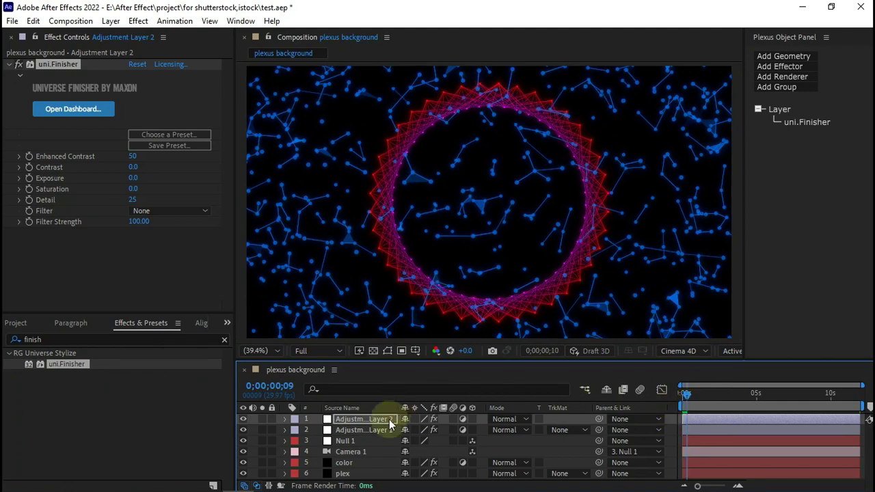
{"action": "left_click", "coordinate": [349, 473]}
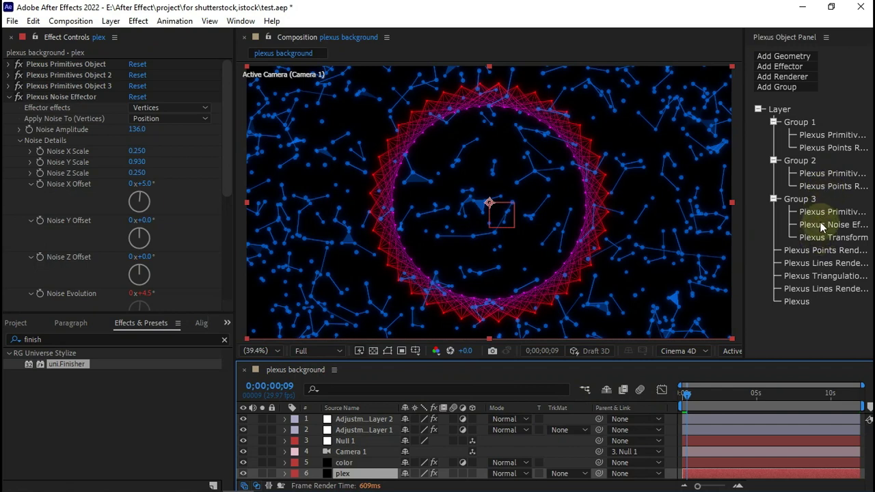
{"action": "left_click", "coordinate": [823, 250]}
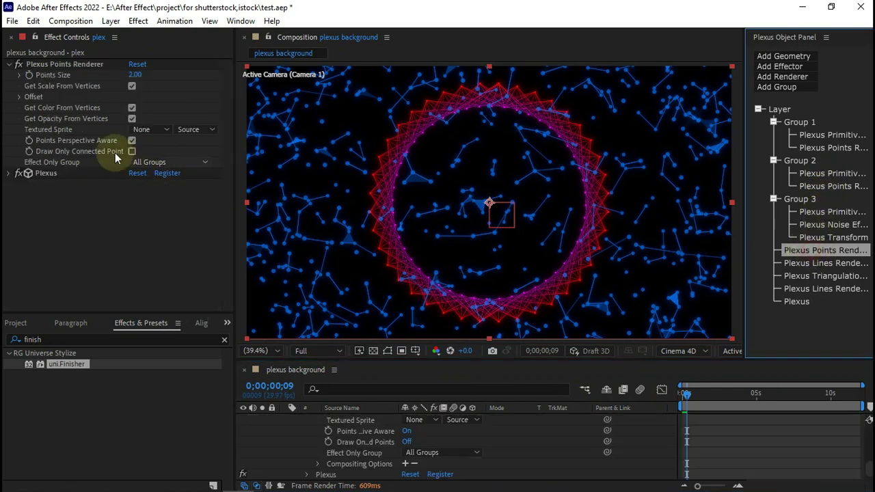
{"action": "left_click", "coordinate": [135, 74]}
{"action": "type", "text": "0.5"}
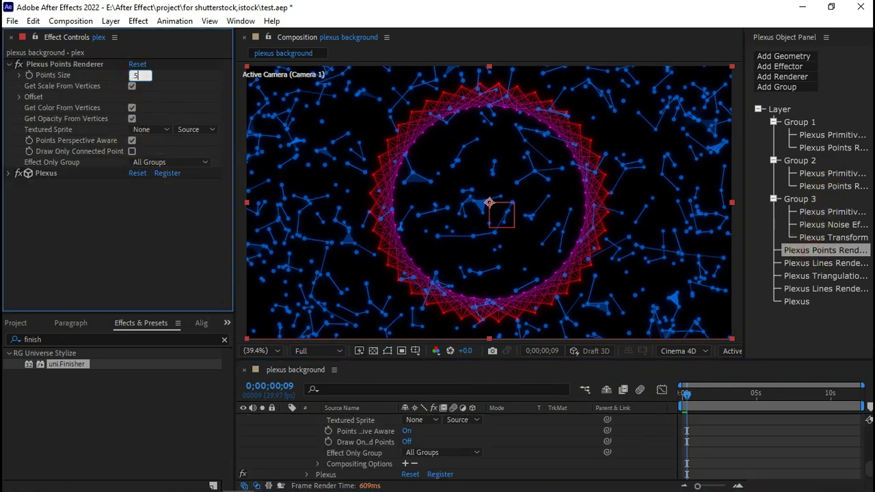
{"action": "key", "text": "Return"}
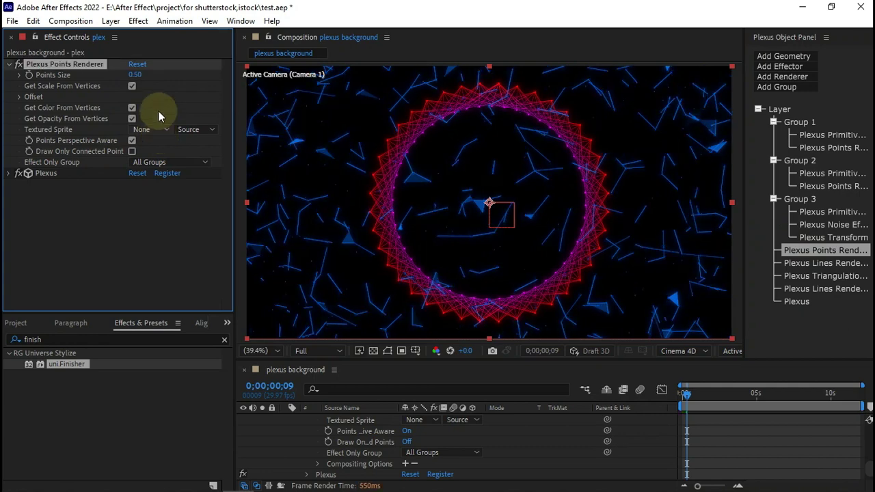
In the lines renderer connecting Group 1 and Group 2, try a Max No. of Vertices to Search of 5, then set 8
{"action": "left_click", "coordinate": [825, 263]}
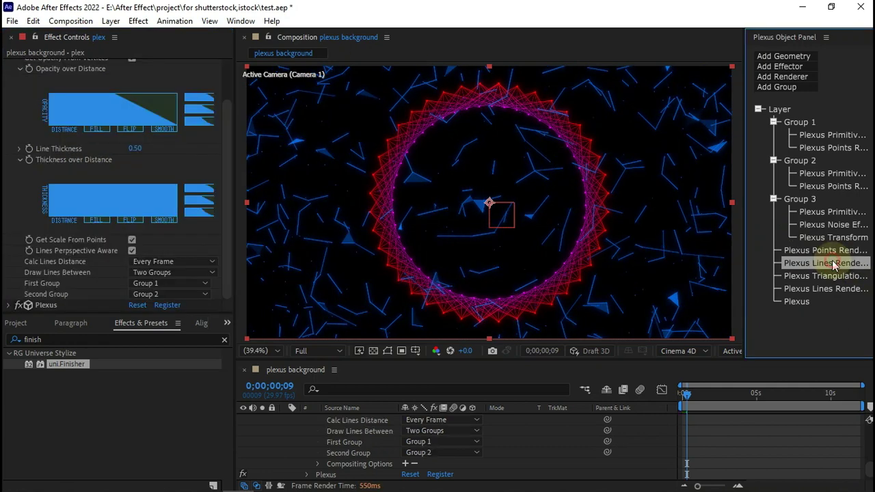
{"action": "scroll", "coordinate": [149, 170], "scroll_direction": "up", "scroll_amount": 2}
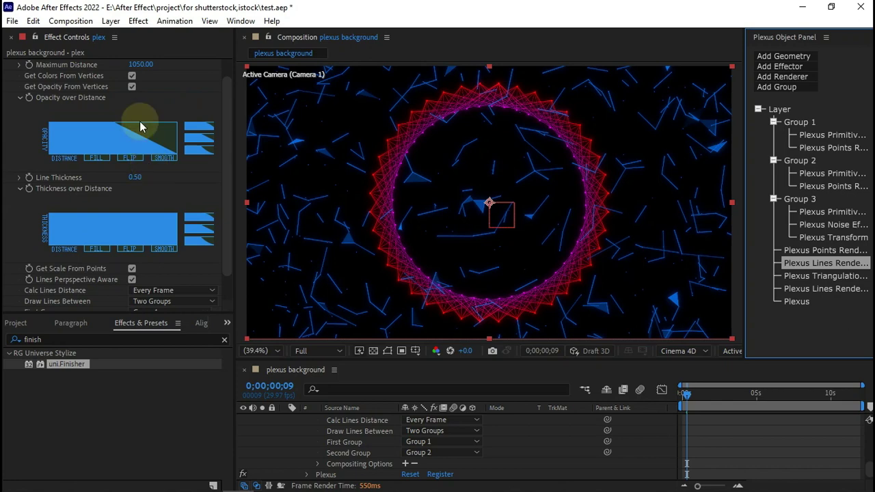
{"action": "left_click", "coordinate": [132, 74]}
{"action": "type", "text": "5"}
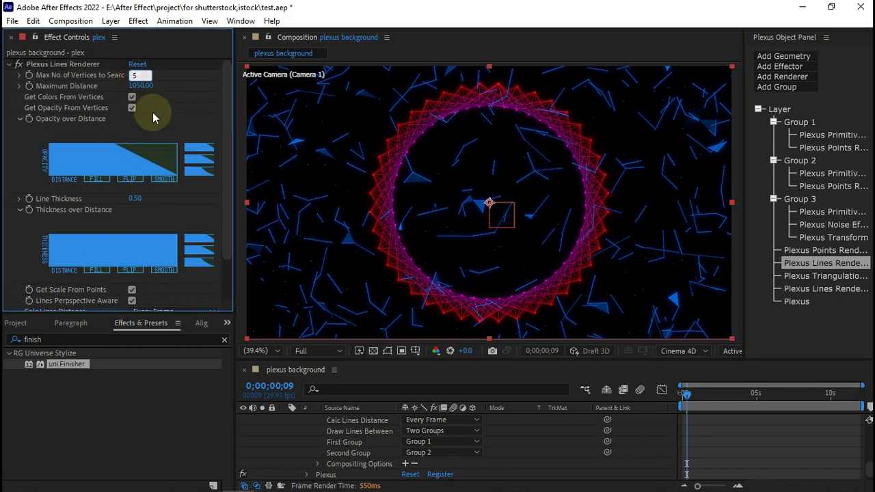
{"action": "key", "text": "Return"}
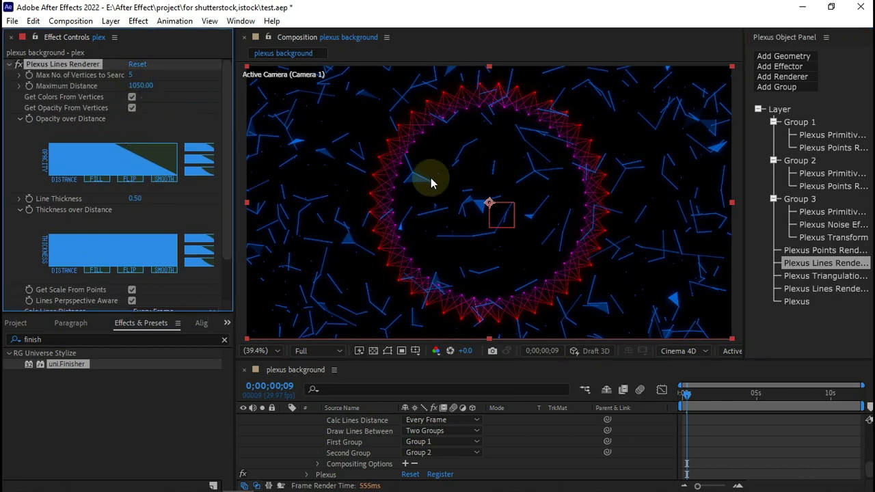
{"action": "left_click", "coordinate": [129, 75]}
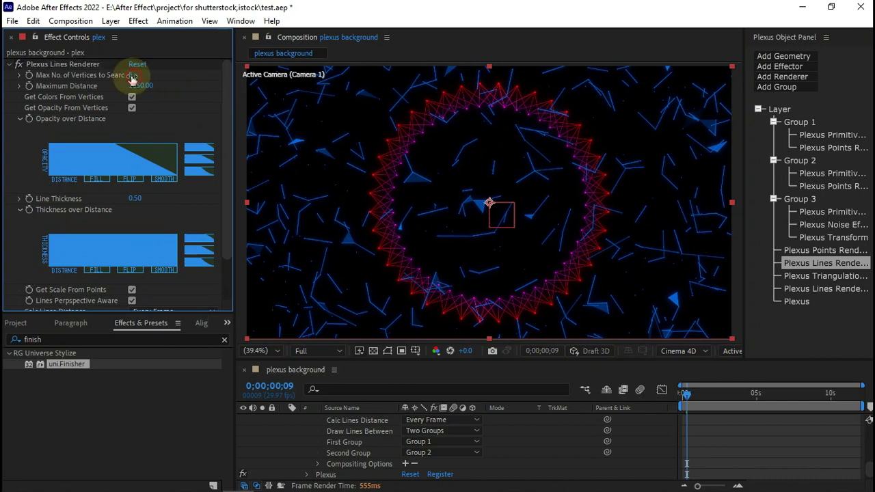
{"action": "type", "text": "8"}
{"action": "key", "text": "Return"}
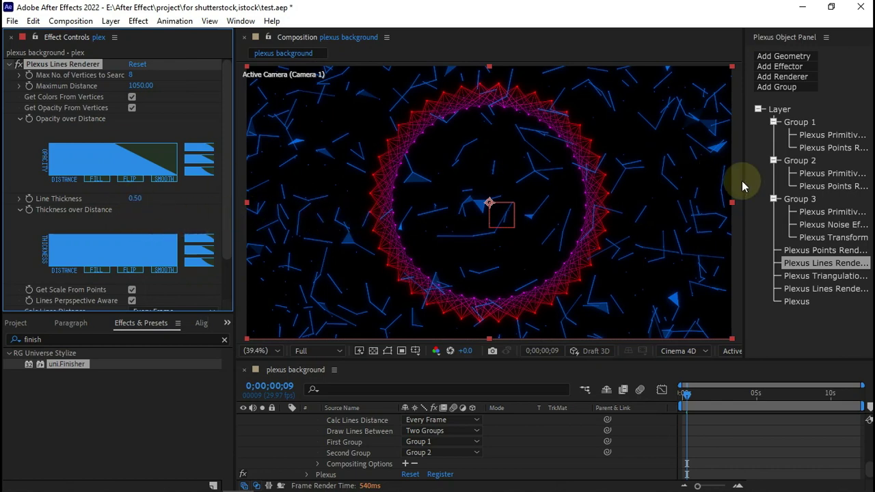
Set the Maximum Distance of the Group 3 lines renderer to 25
{"action": "scroll", "coordinate": [172, 263], "scroll_direction": "down", "scroll_amount": 1}
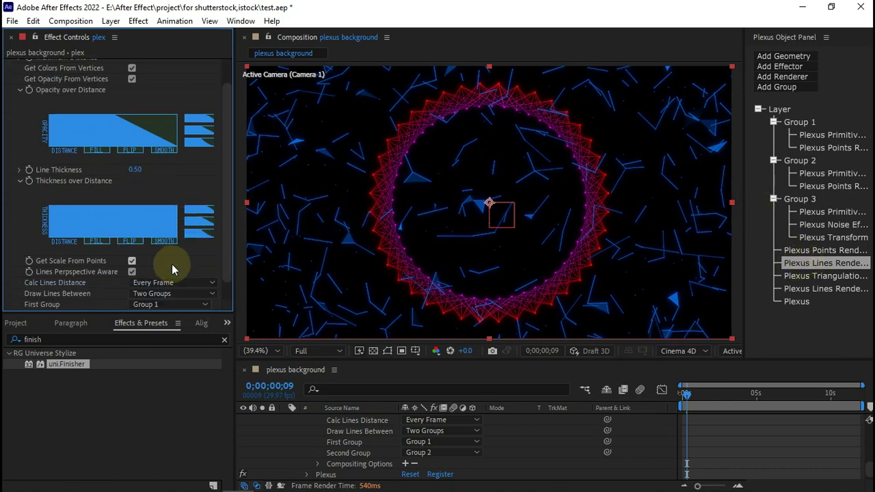
{"action": "left_click", "coordinate": [834, 287]}
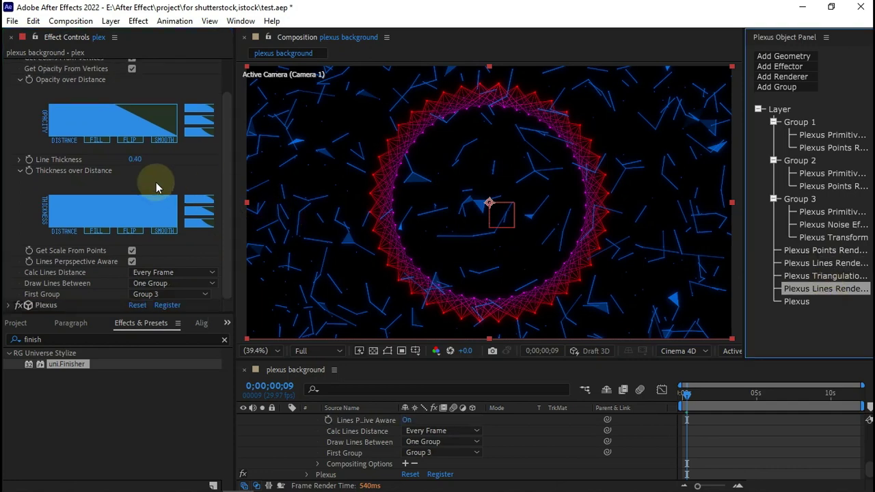
{"action": "scroll", "coordinate": [156, 188], "scroll_direction": "up", "scroll_amount": 1}
{"action": "scroll", "coordinate": [156, 188], "scroll_direction": "up", "scroll_amount": 1}
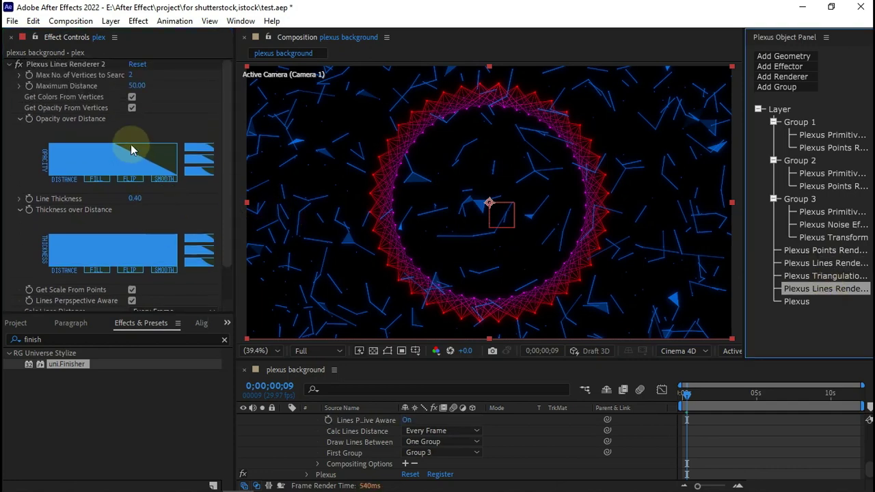
{"action": "left_click", "coordinate": [134, 86]}
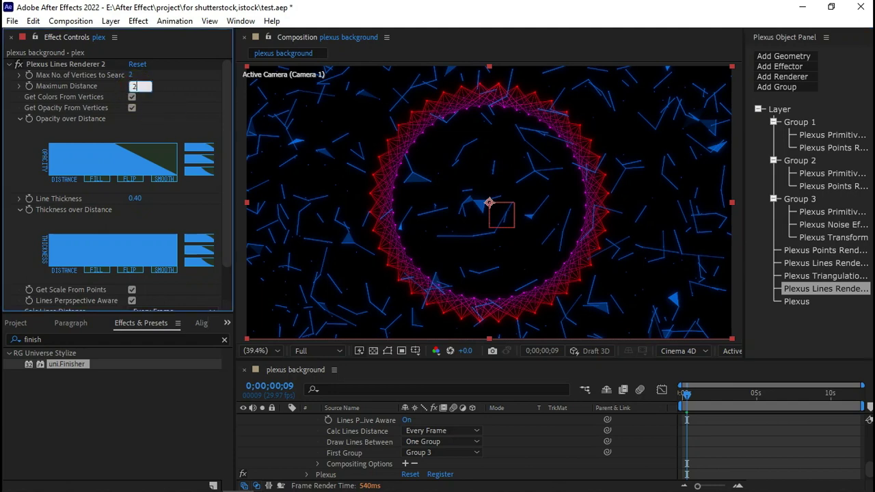
{"action": "key", "text": "Return"}
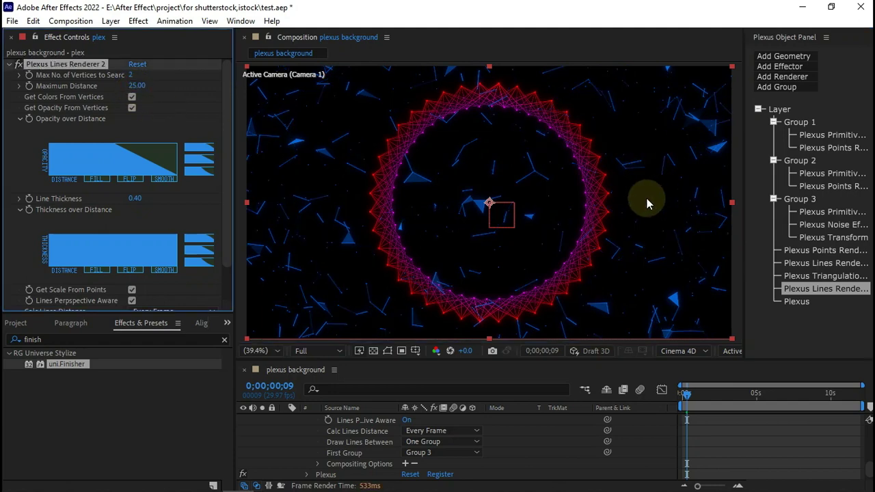
Go back to the first frame, collapse the plex layer's properties and preview the animation
{"action": "left_click", "coordinate": [683, 394]}
{"action": "scroll", "coordinate": [258, 435], "scroll_direction": "up", "scroll_amount": 5}
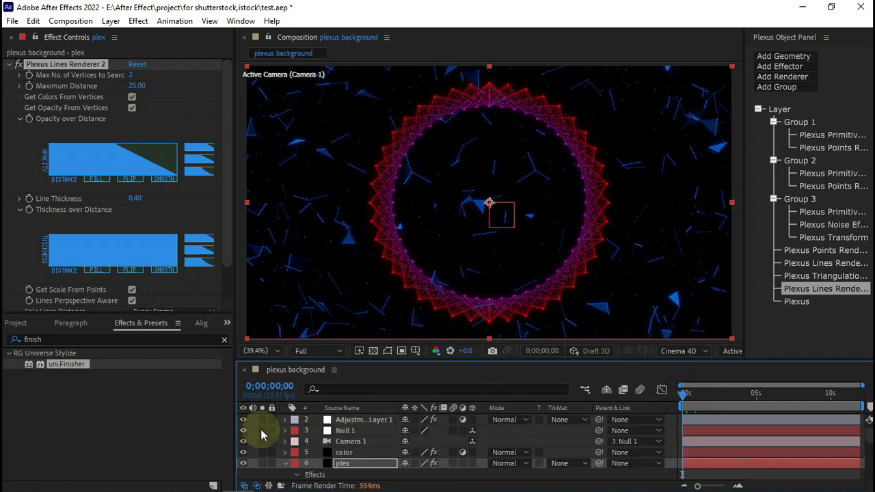
{"action": "left_click", "coordinate": [285, 464]}
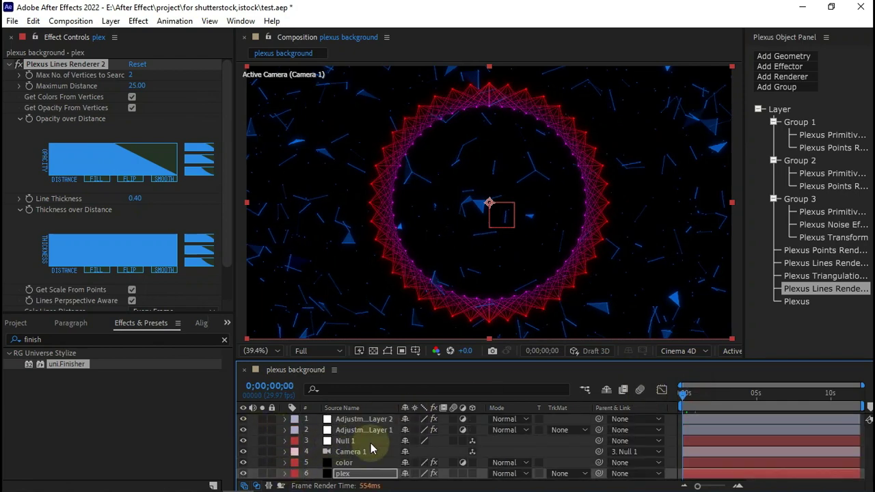
{"action": "key", "text": "space"}
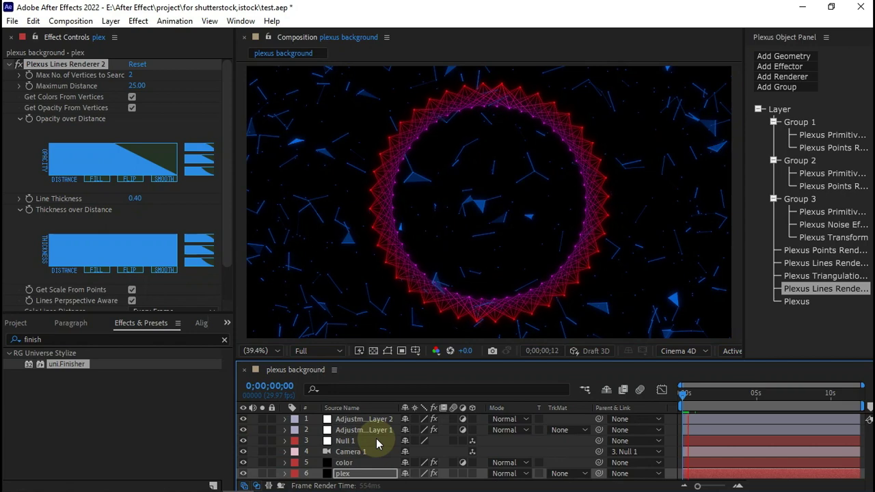